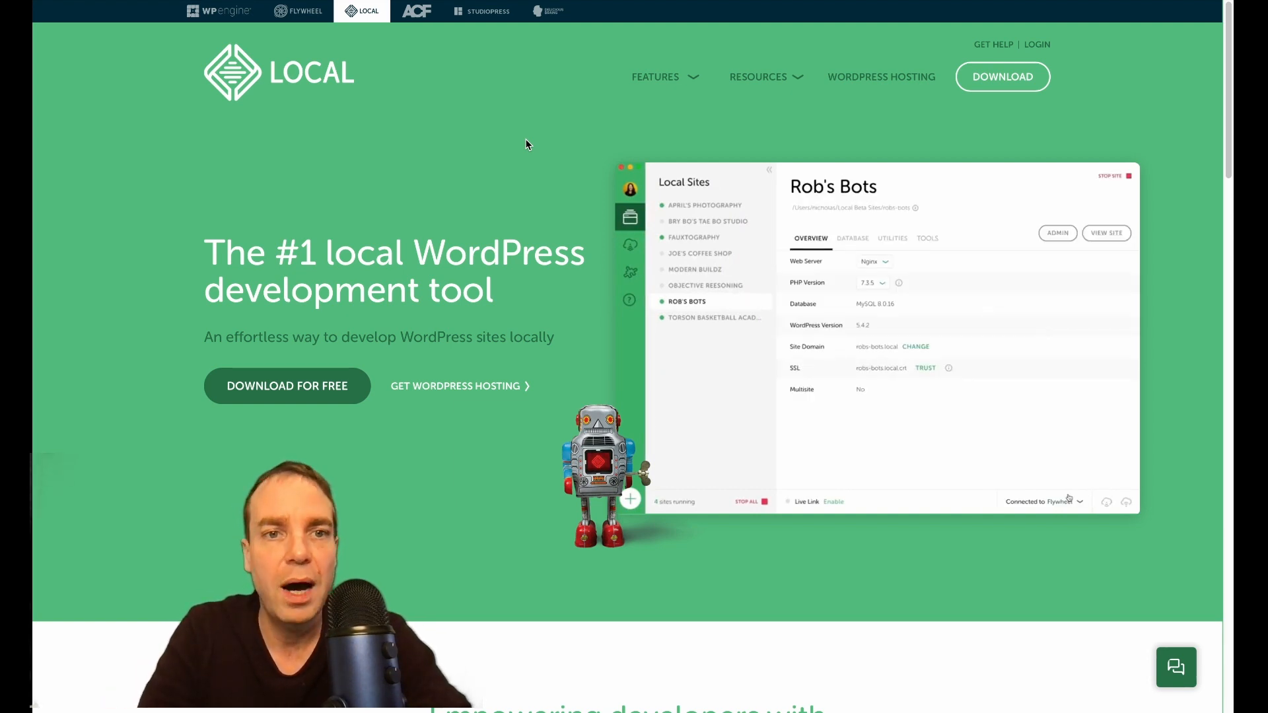
Switch to the Local app and start a new site named Test Website, keeping the default local domain and path
key(ctrl+Left)
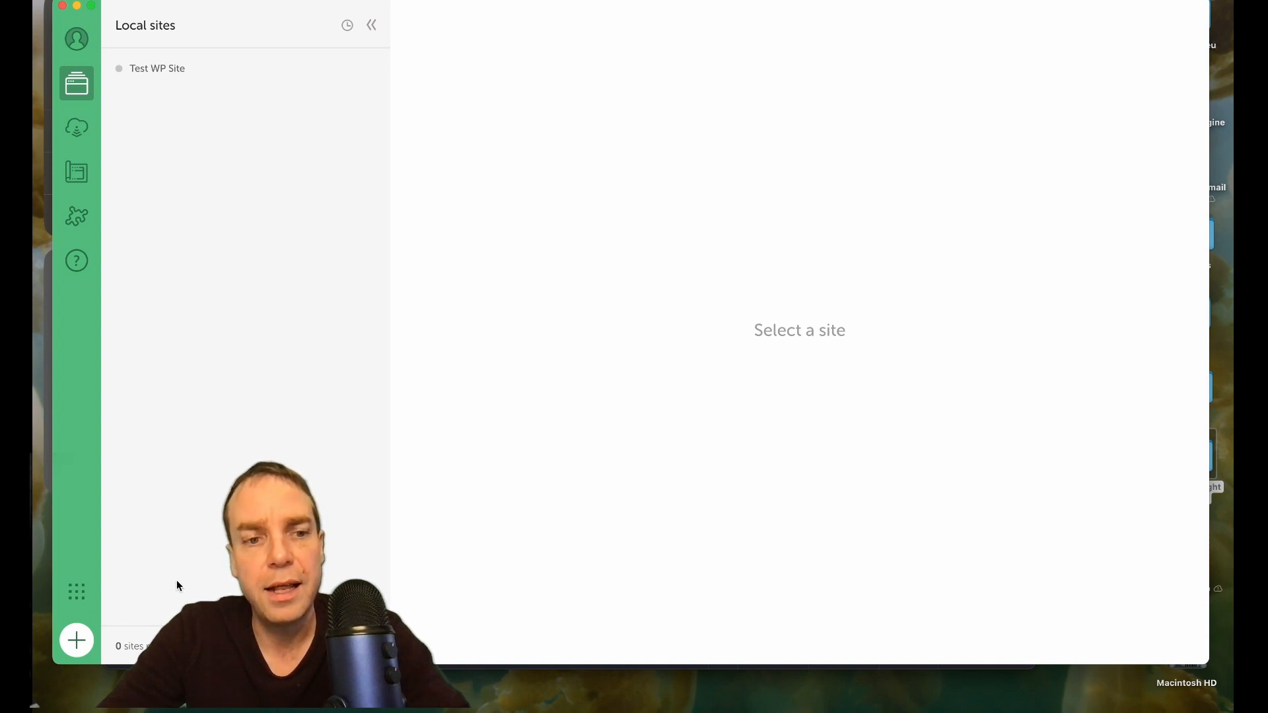
click(77, 649)
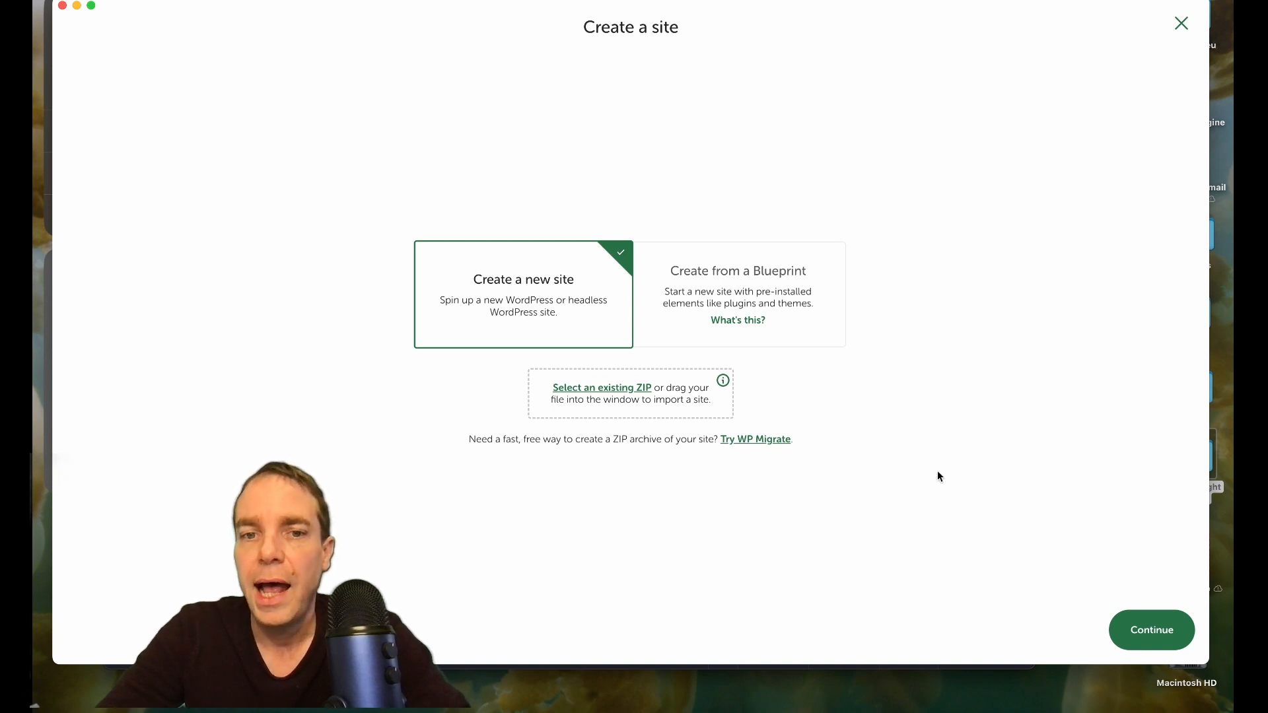
click(1141, 636)
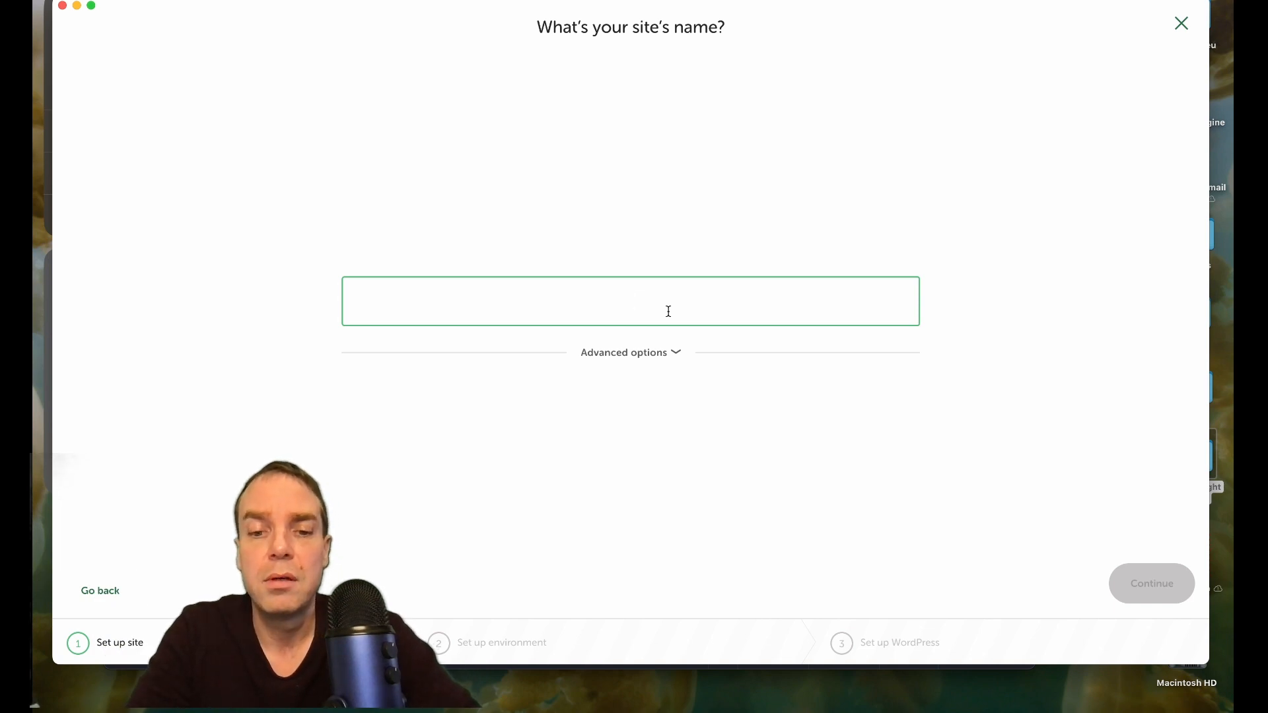
text(Test)
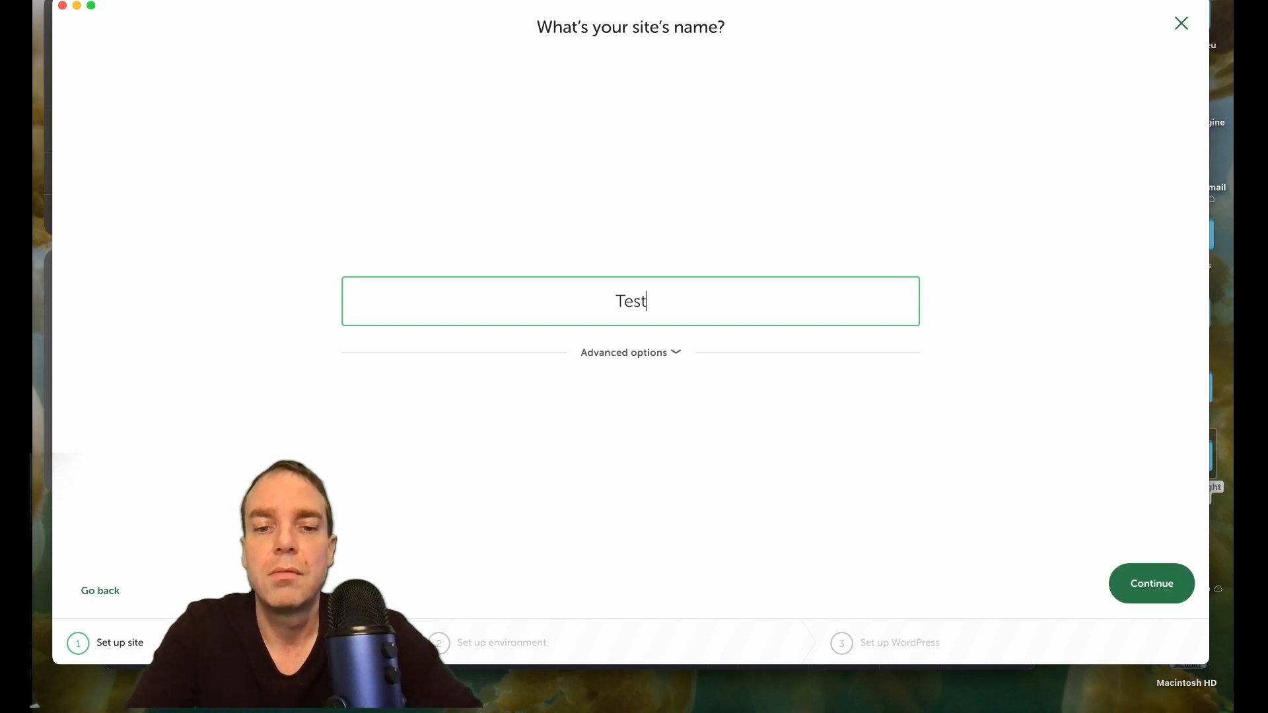
text( Website)
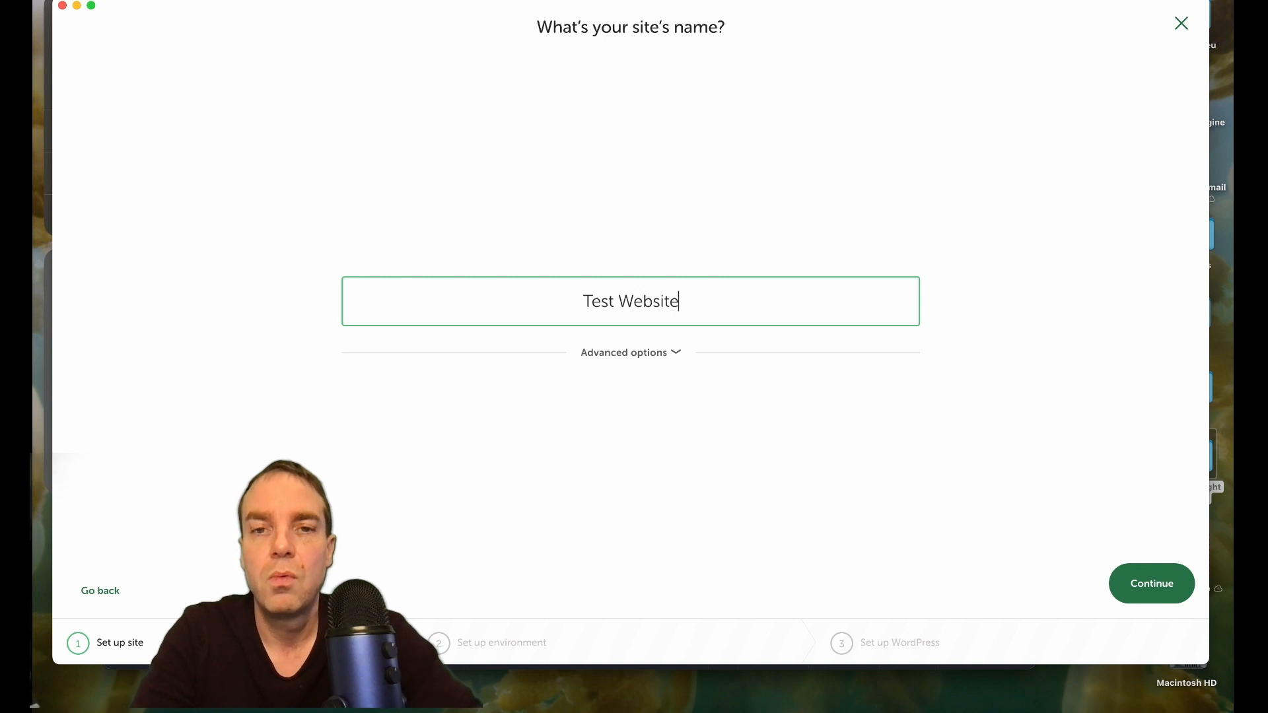
click(676, 353)
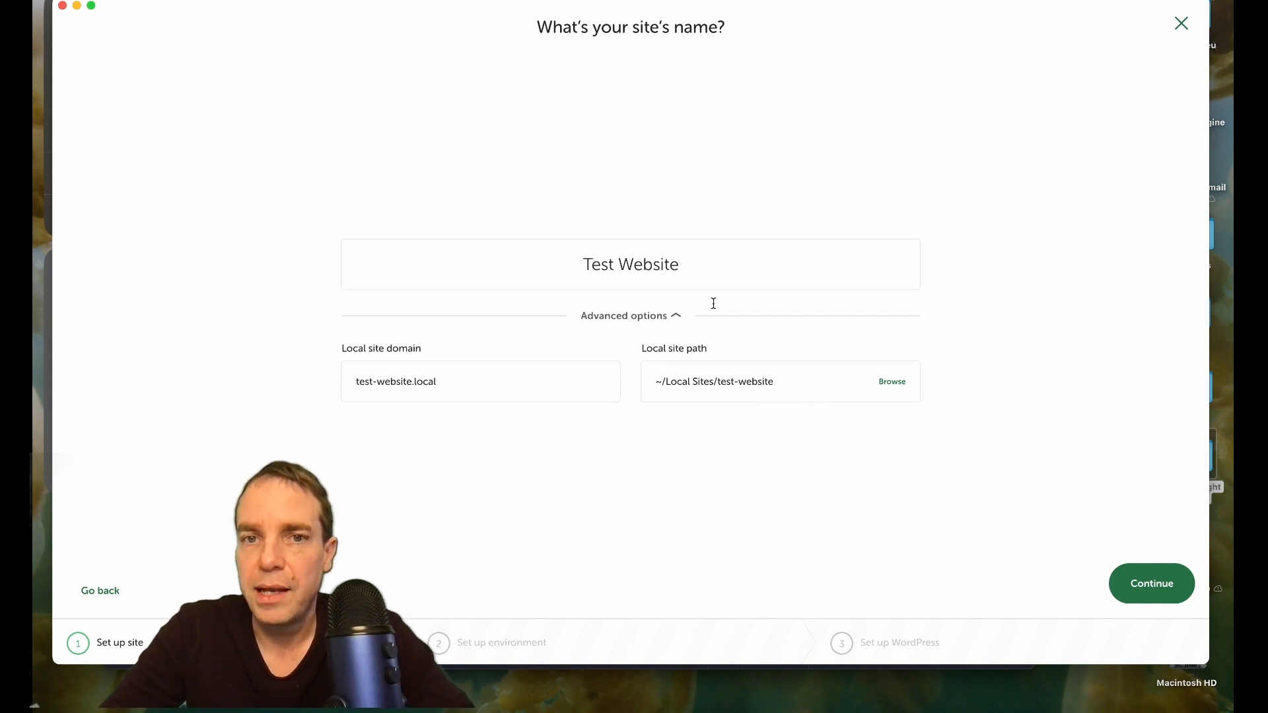
click(1156, 582)
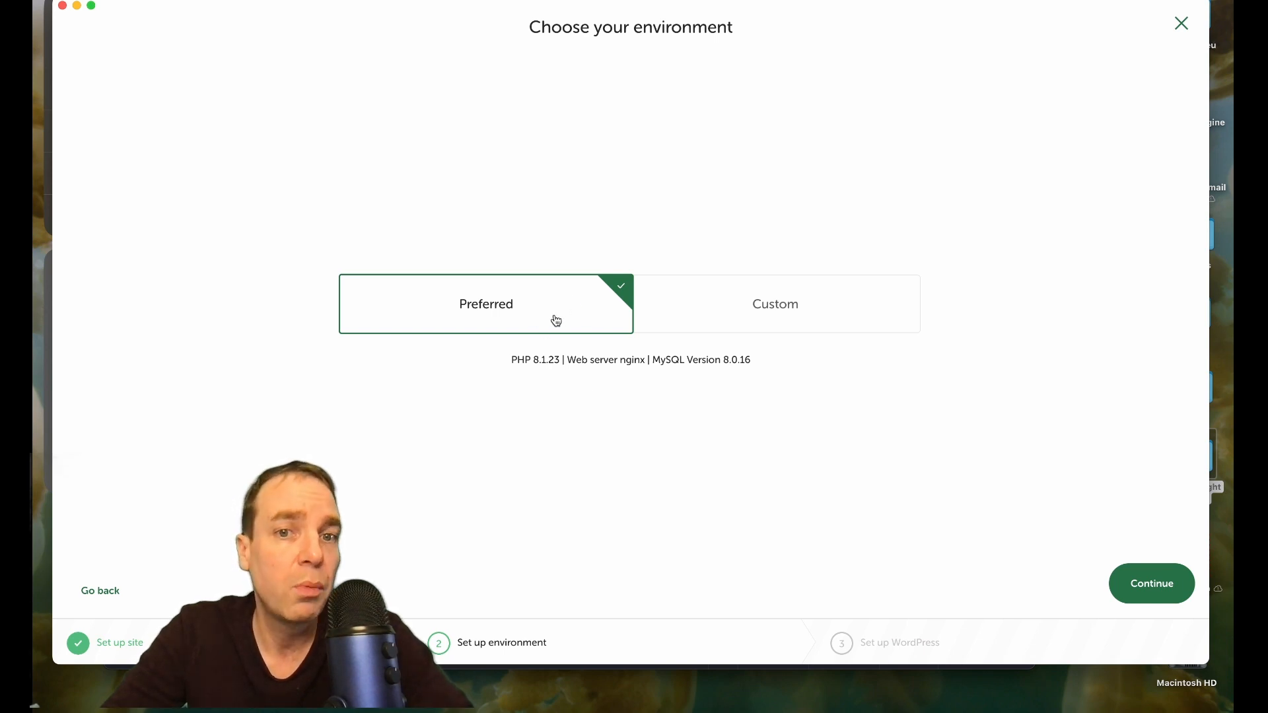
Check the custom environment choices, but proceed with the Preferred environment for the new site
click(756, 303)
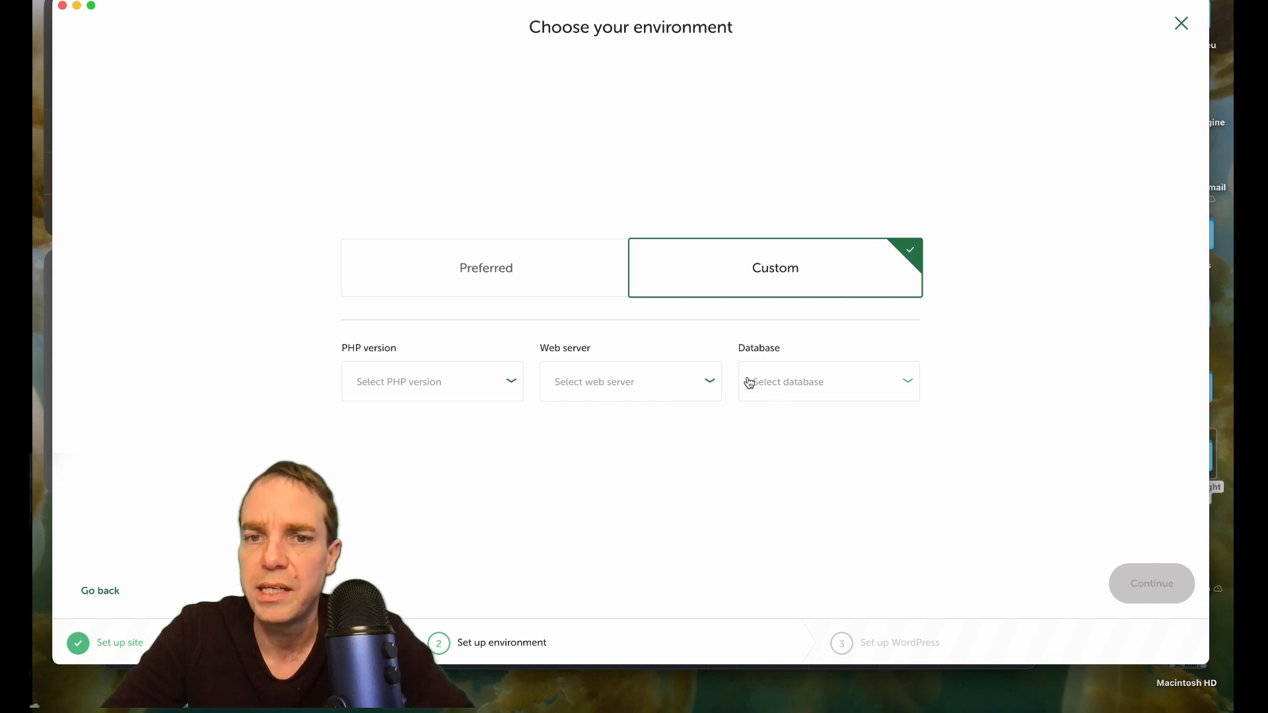
click(581, 283)
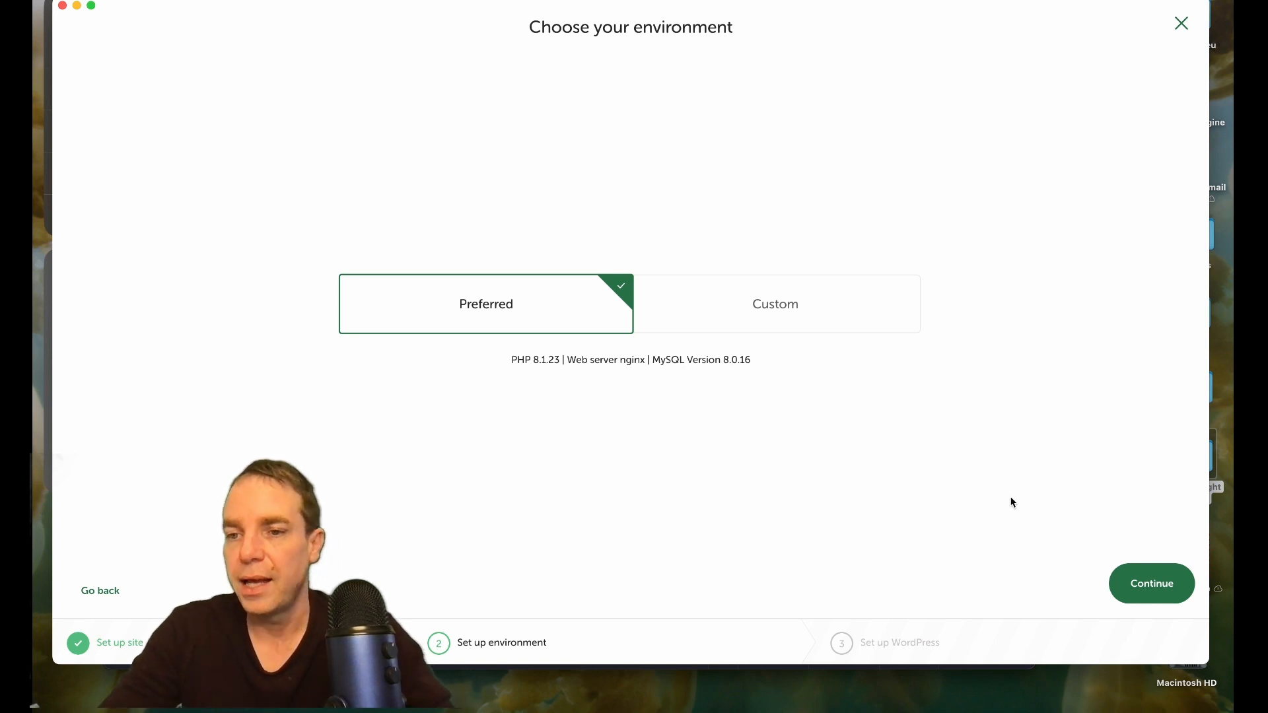
click(1149, 588)
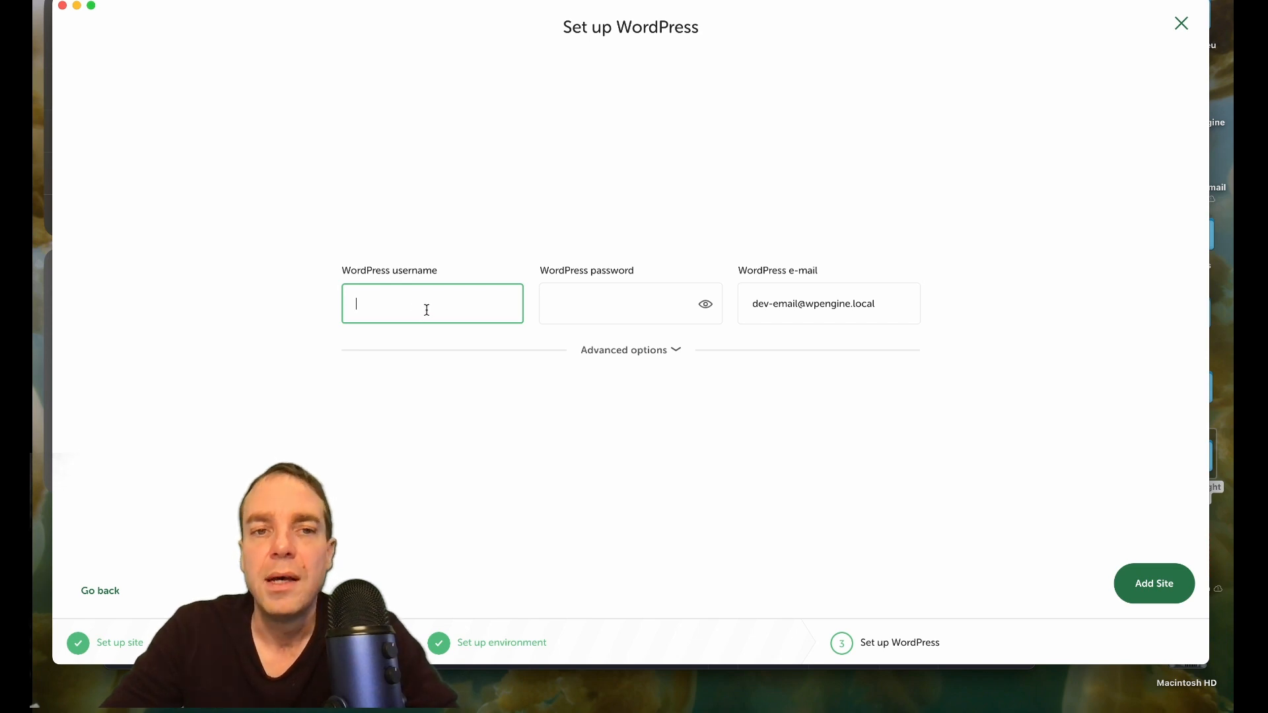
Set the WordPress username to Admin, enter the WordPress password, and add the site without changing the multisite option
text(Admin)
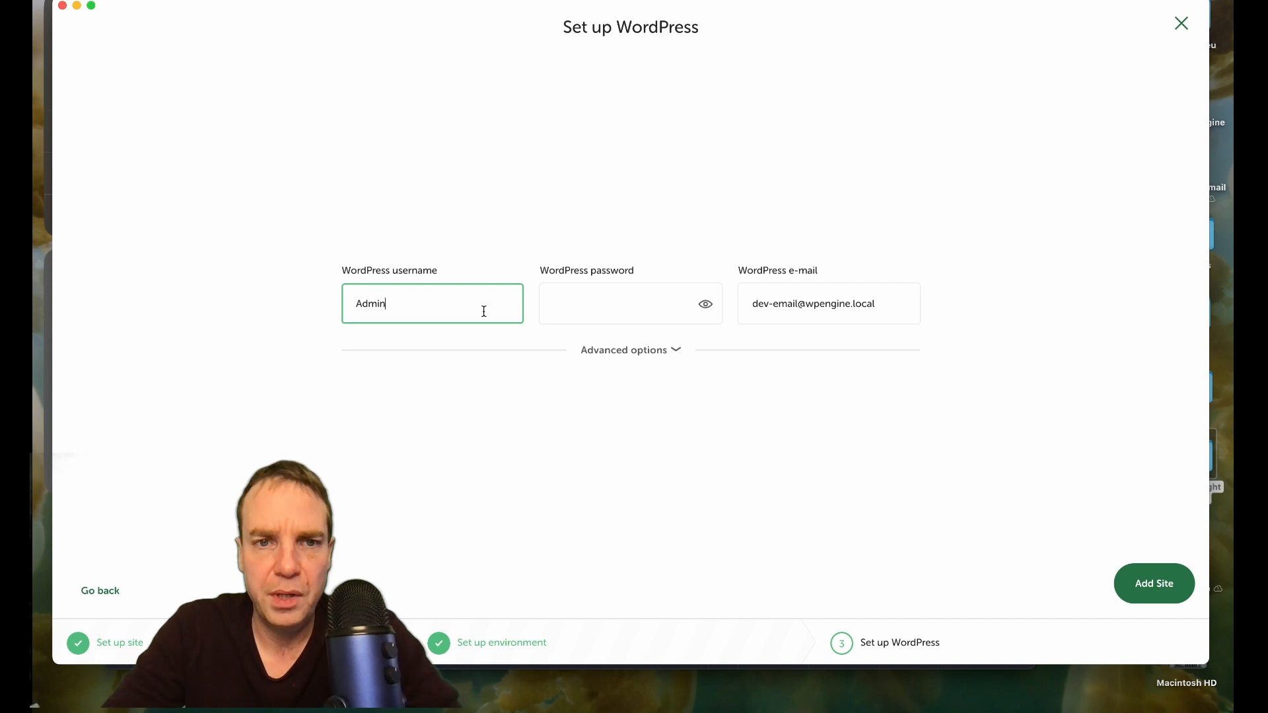
click(571, 301)
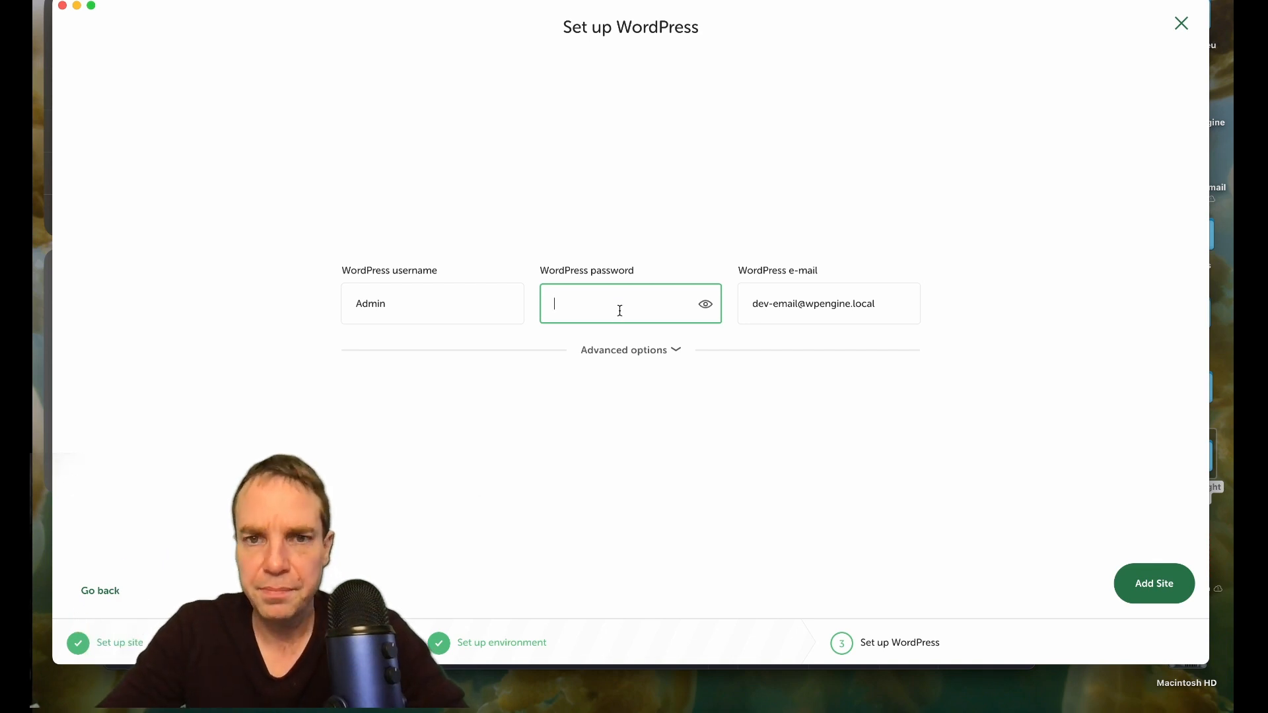
text(p)
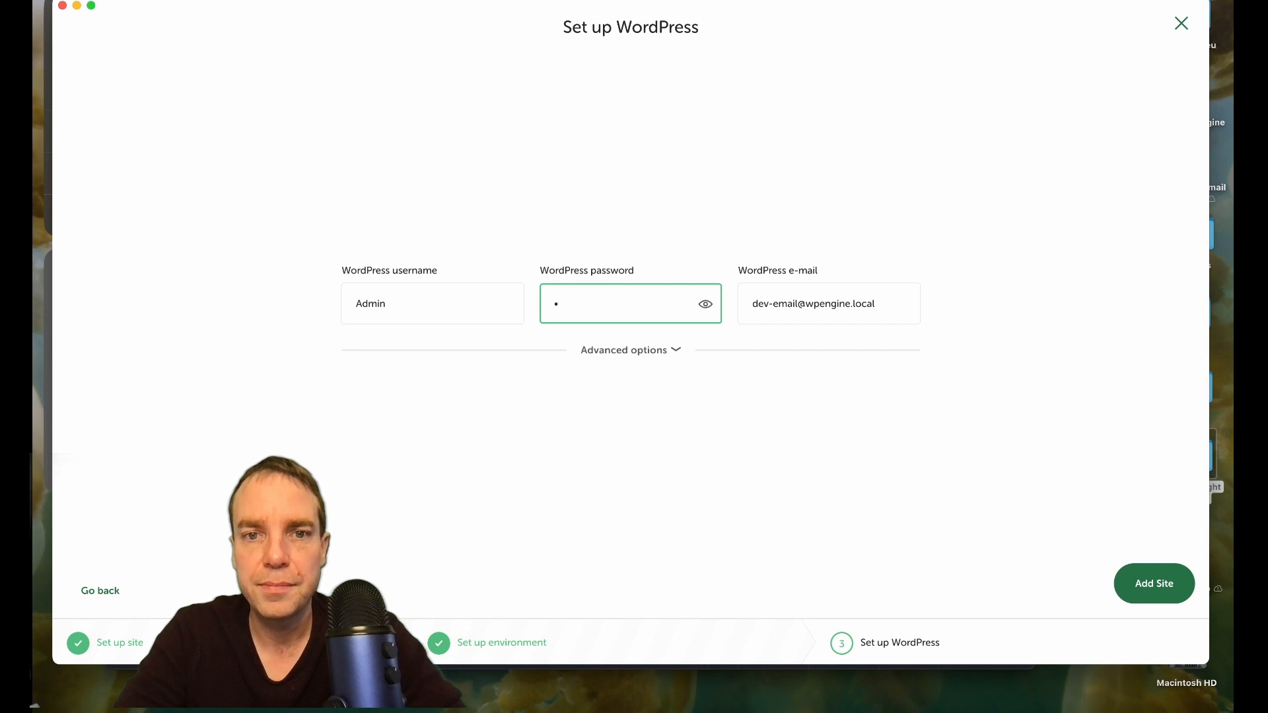
text(•••••)
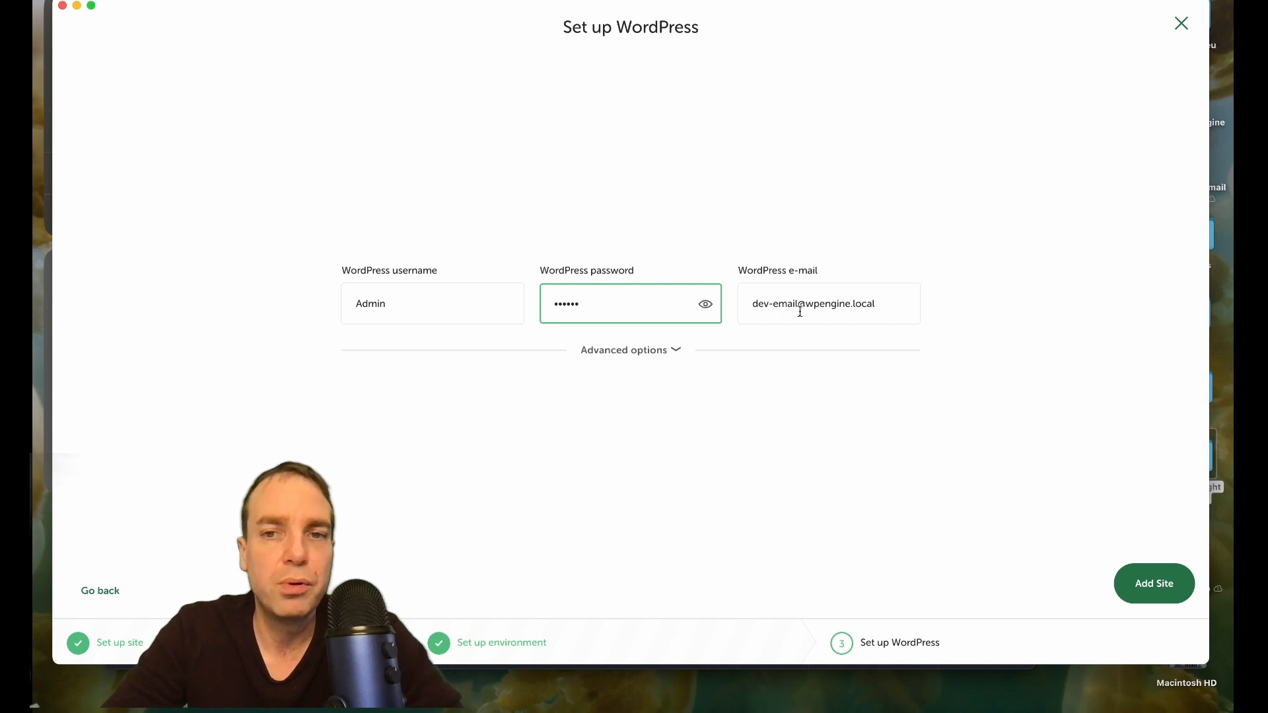
click(678, 351)
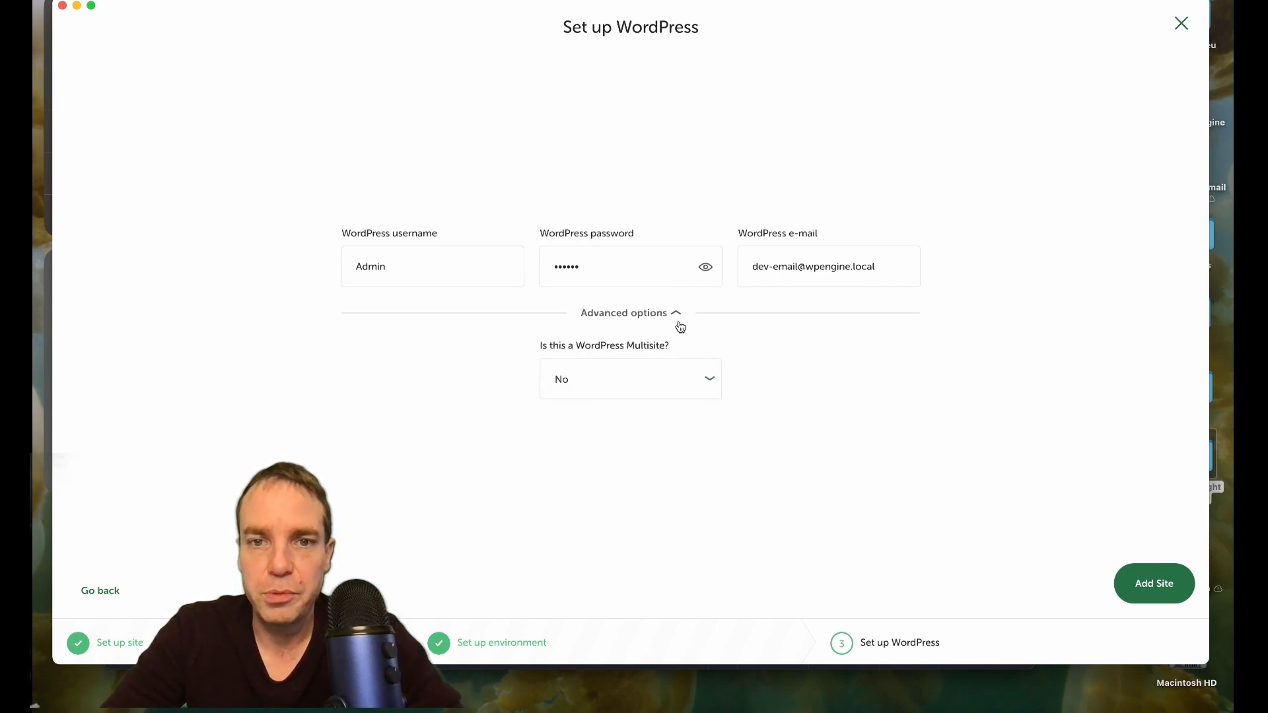
click(678, 317)
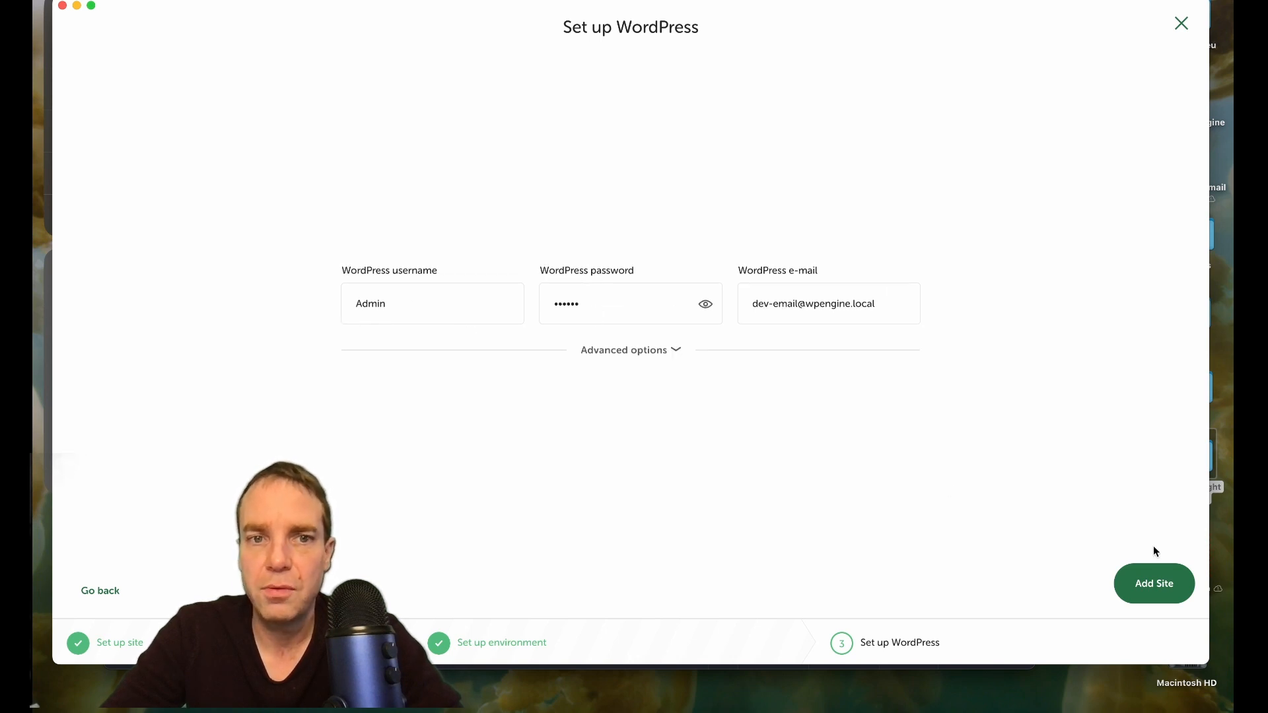
click(1144, 584)
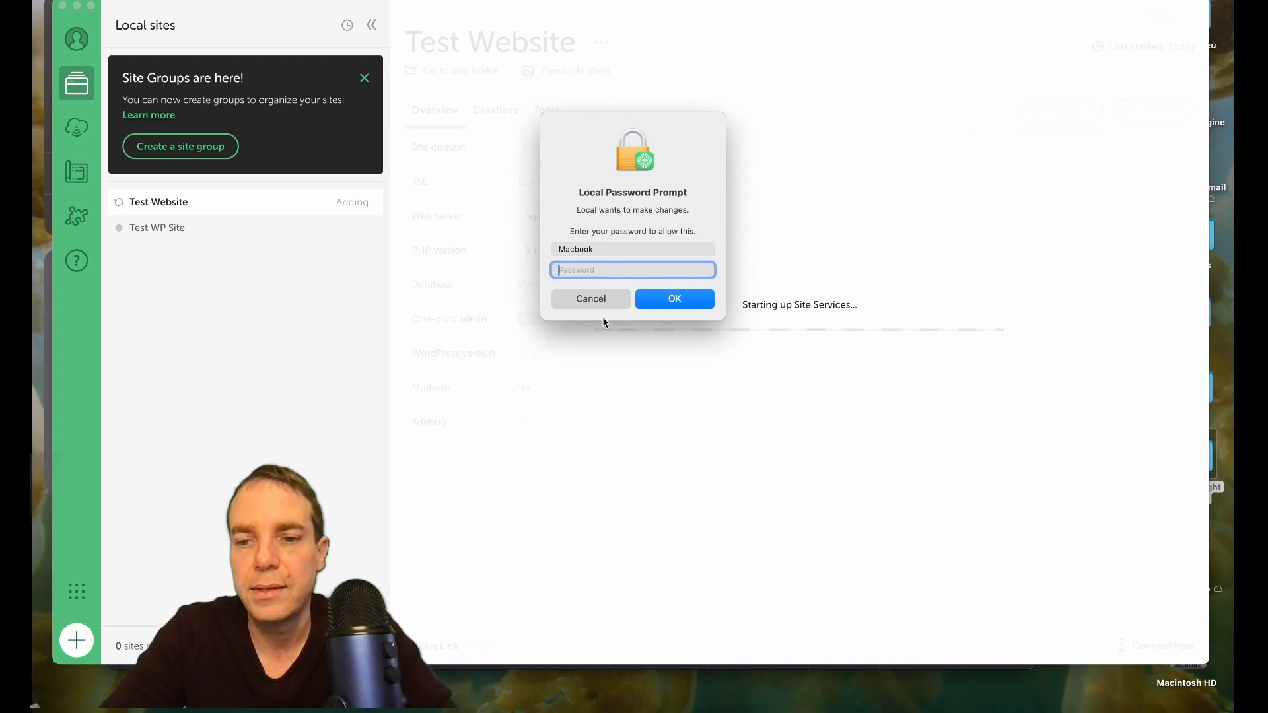
Authorize Local's changes with the computer account password and dismiss the Site Groups notice
text(••)
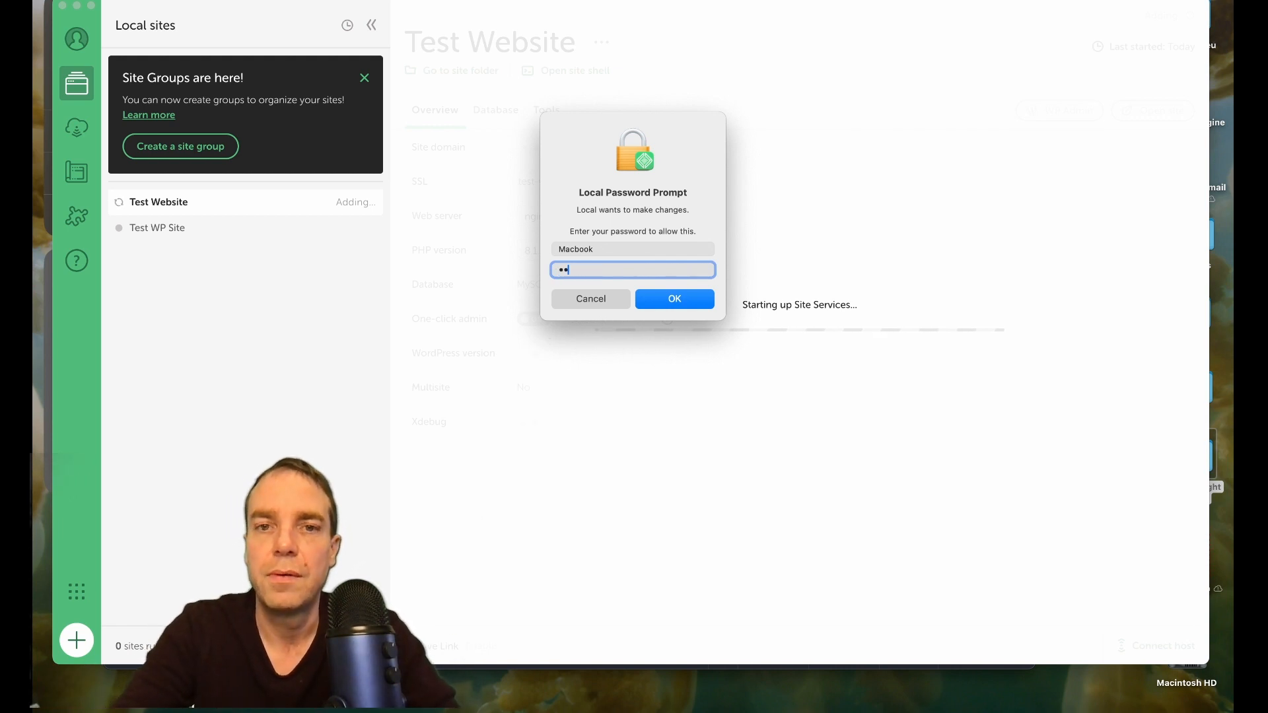
text(••••)
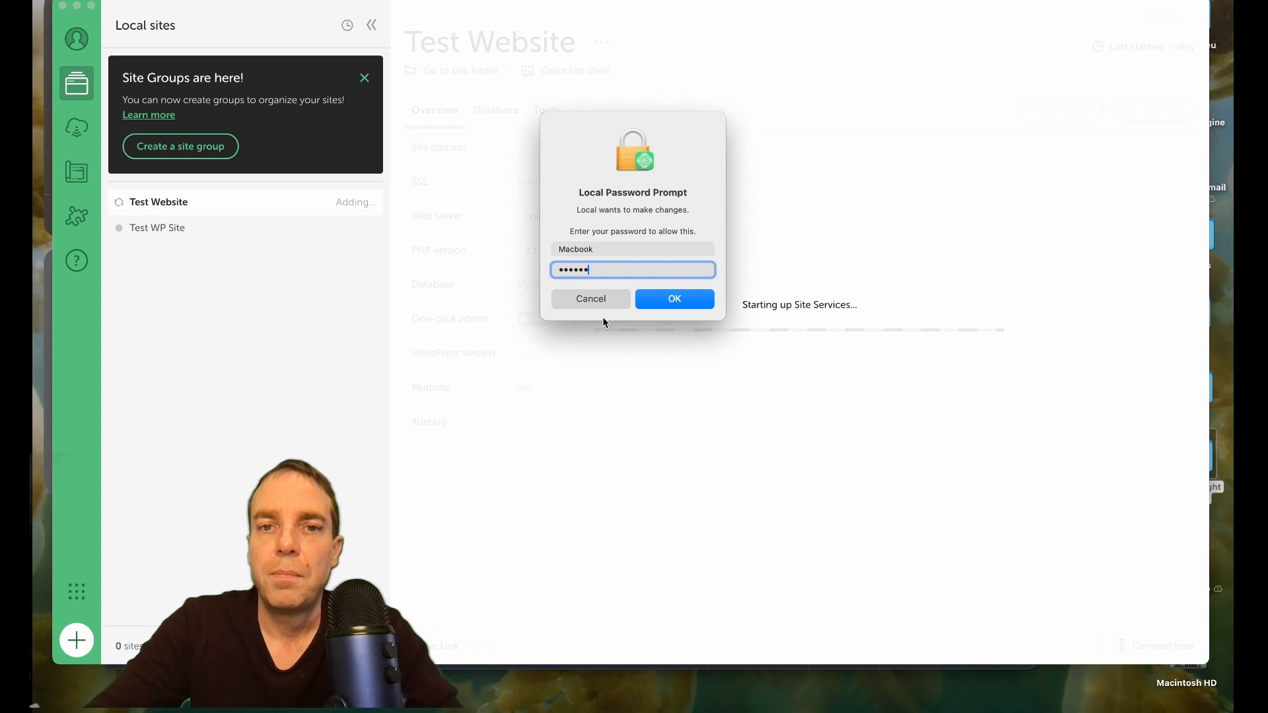
click(666, 301)
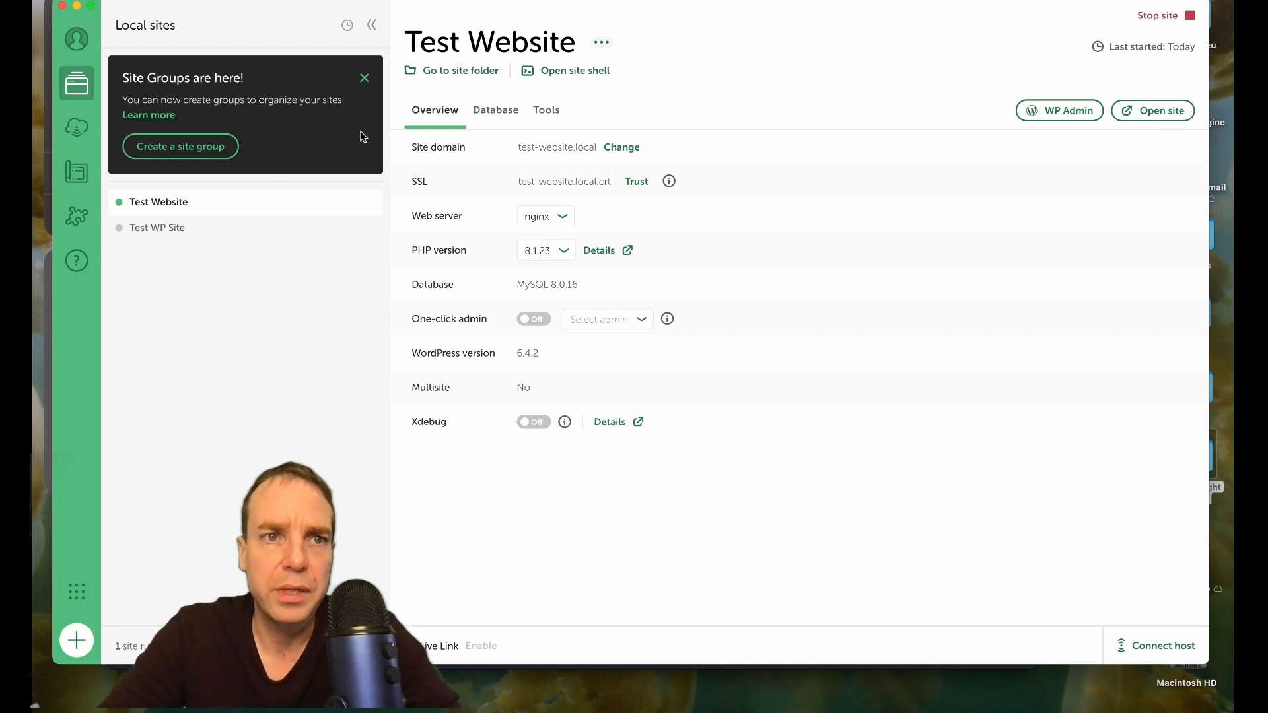
click(364, 78)
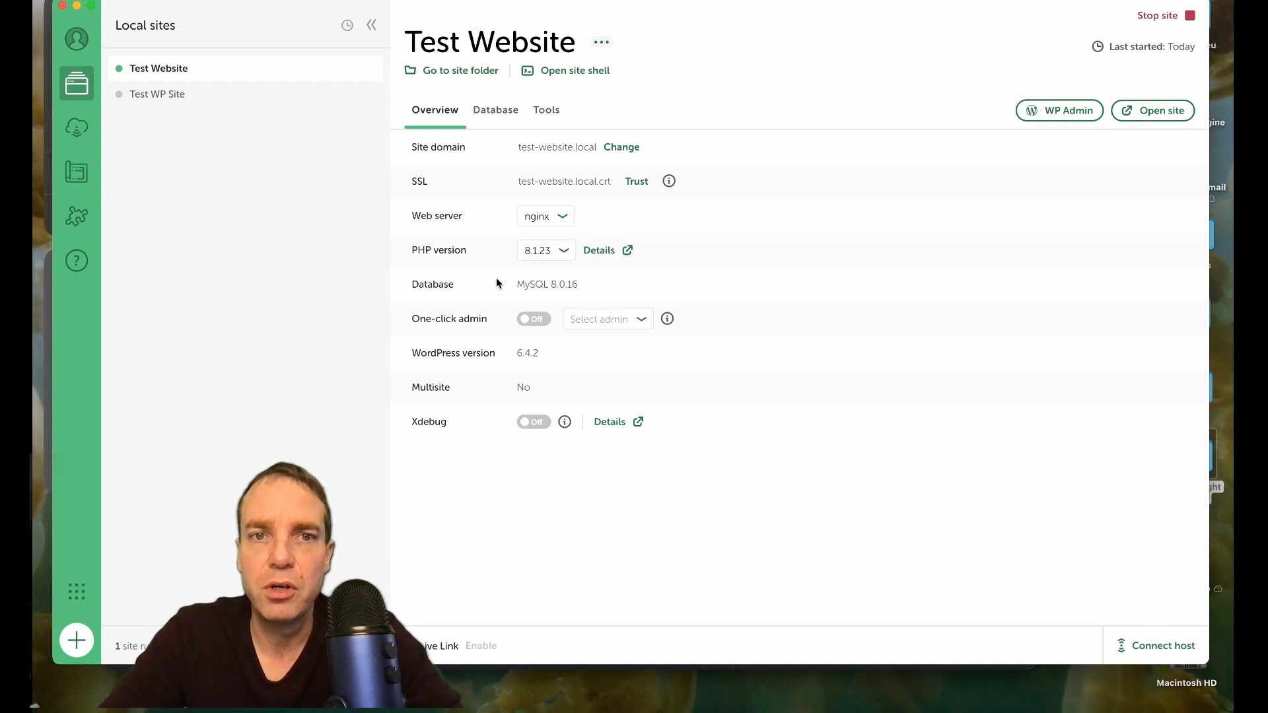
Review the database details and tools of Test Website and return to its overview
click(496, 114)
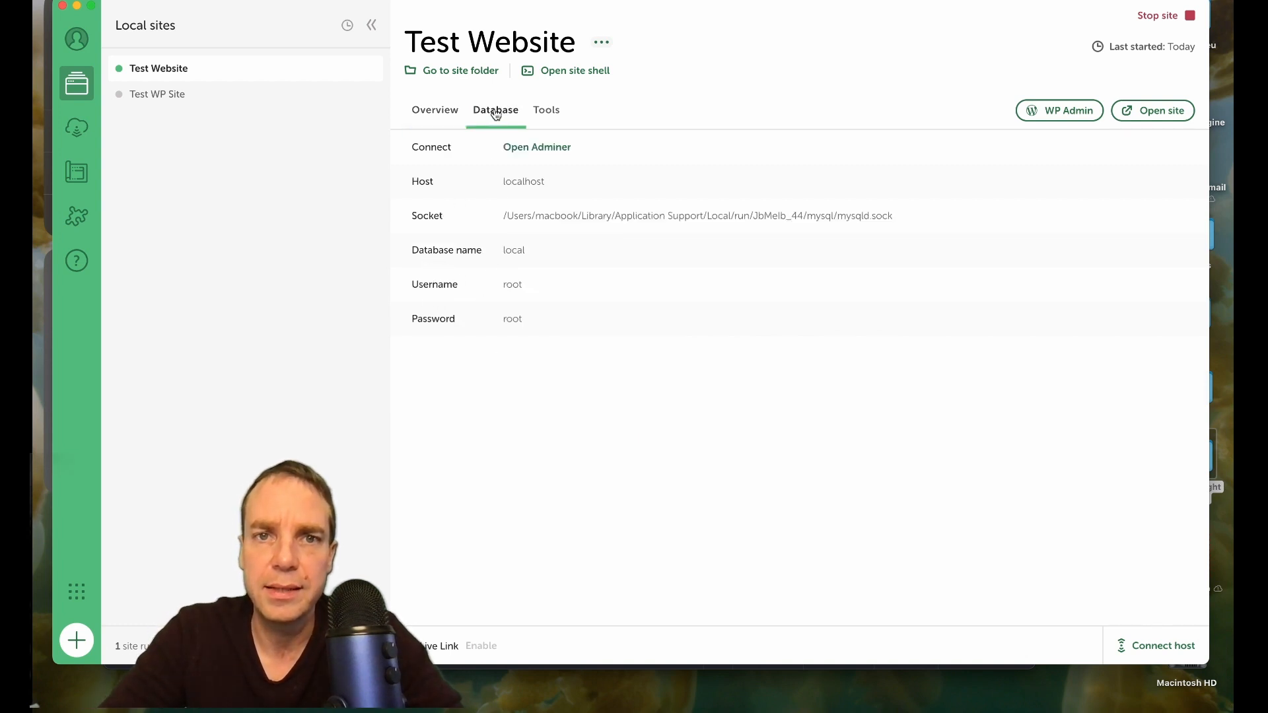
click(545, 112)
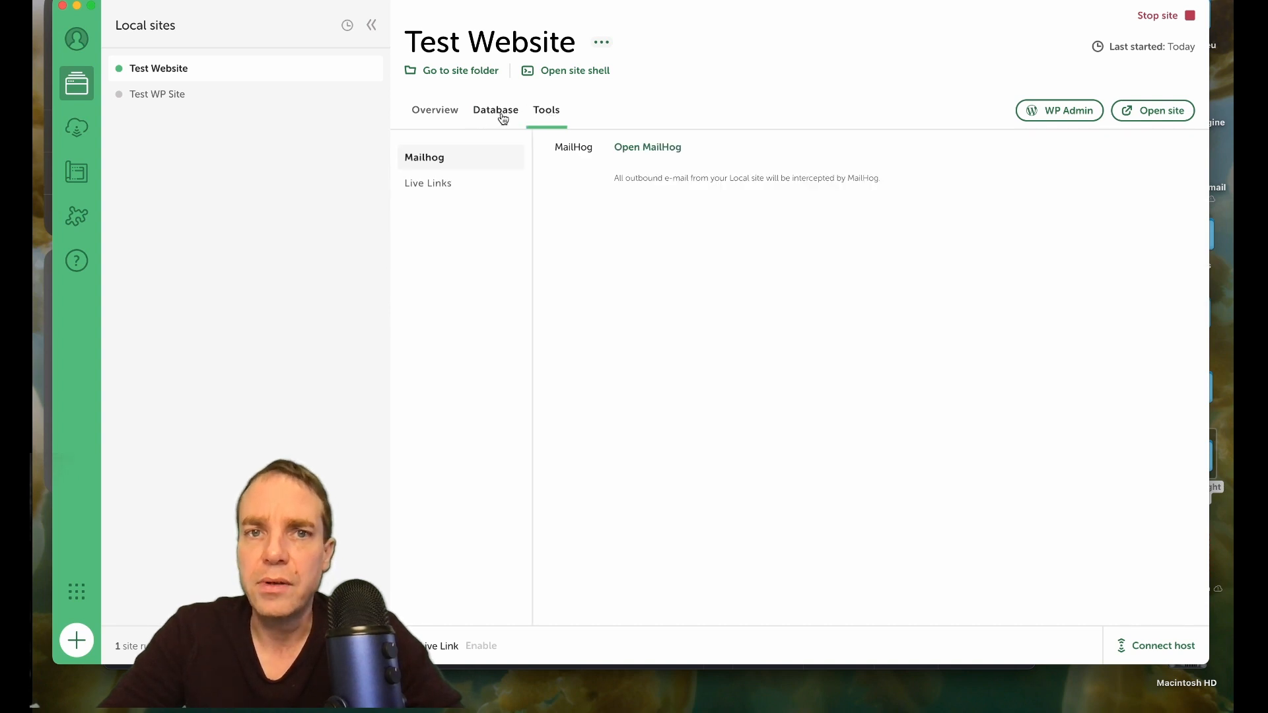
click(433, 114)
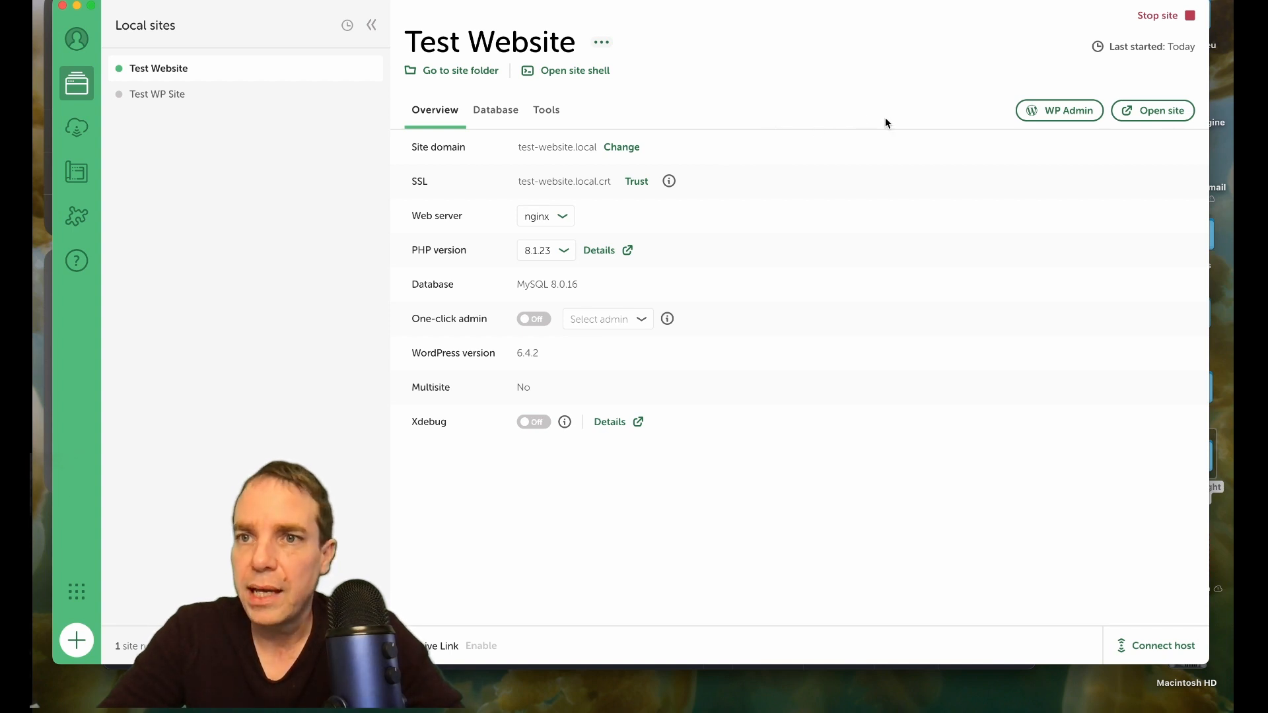
Open the site's WordPress admin in the browser and log in as Admin with the account password, keeping the login remembered
click(1060, 117)
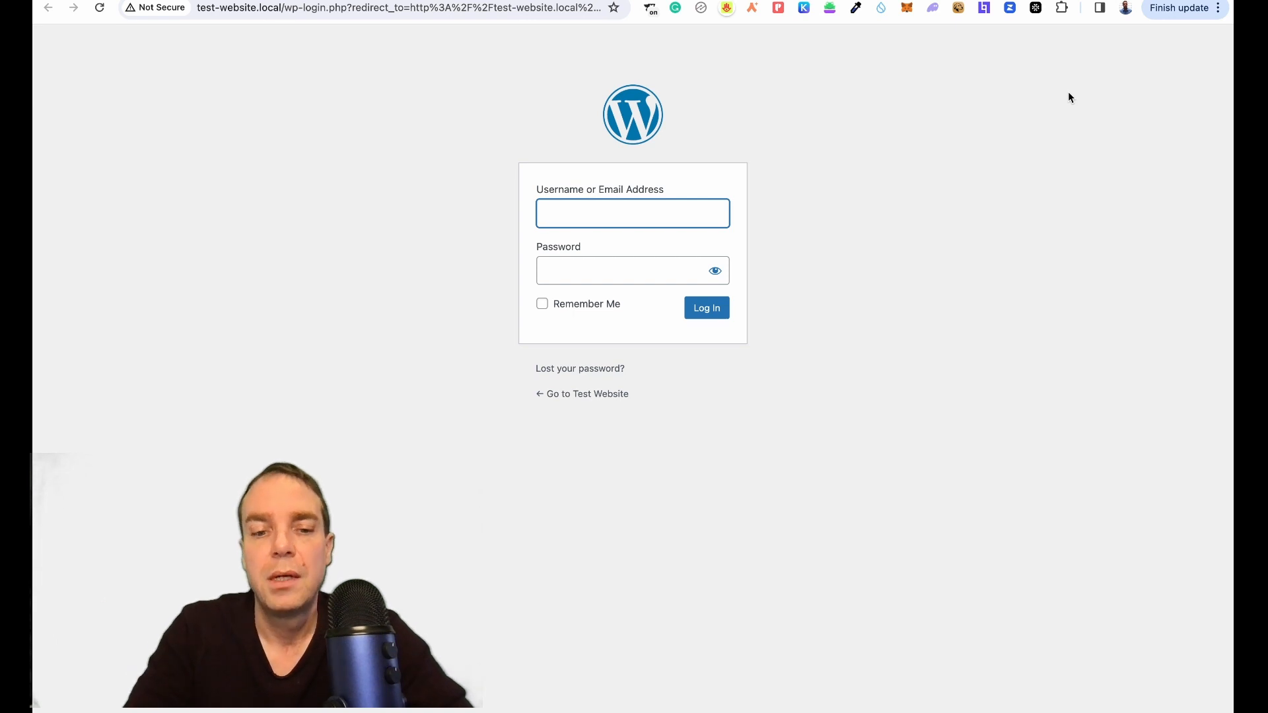
text(Admin)
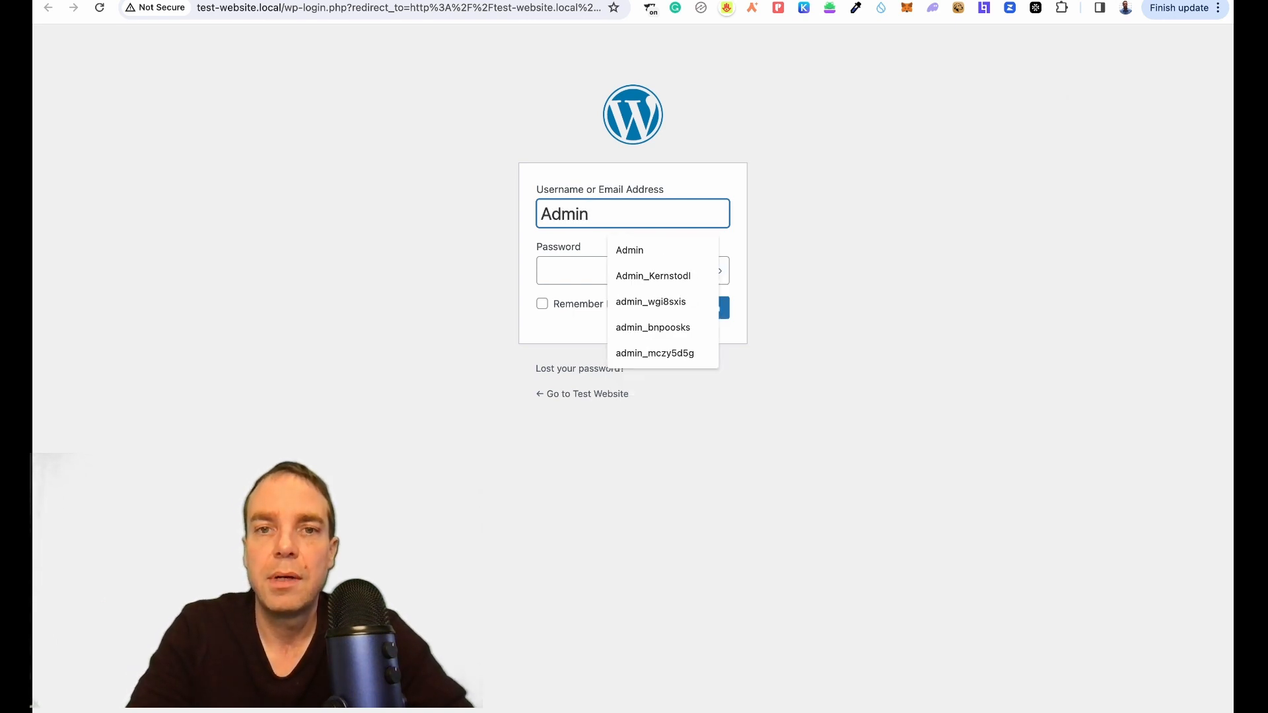
key(Tab)
text(******)
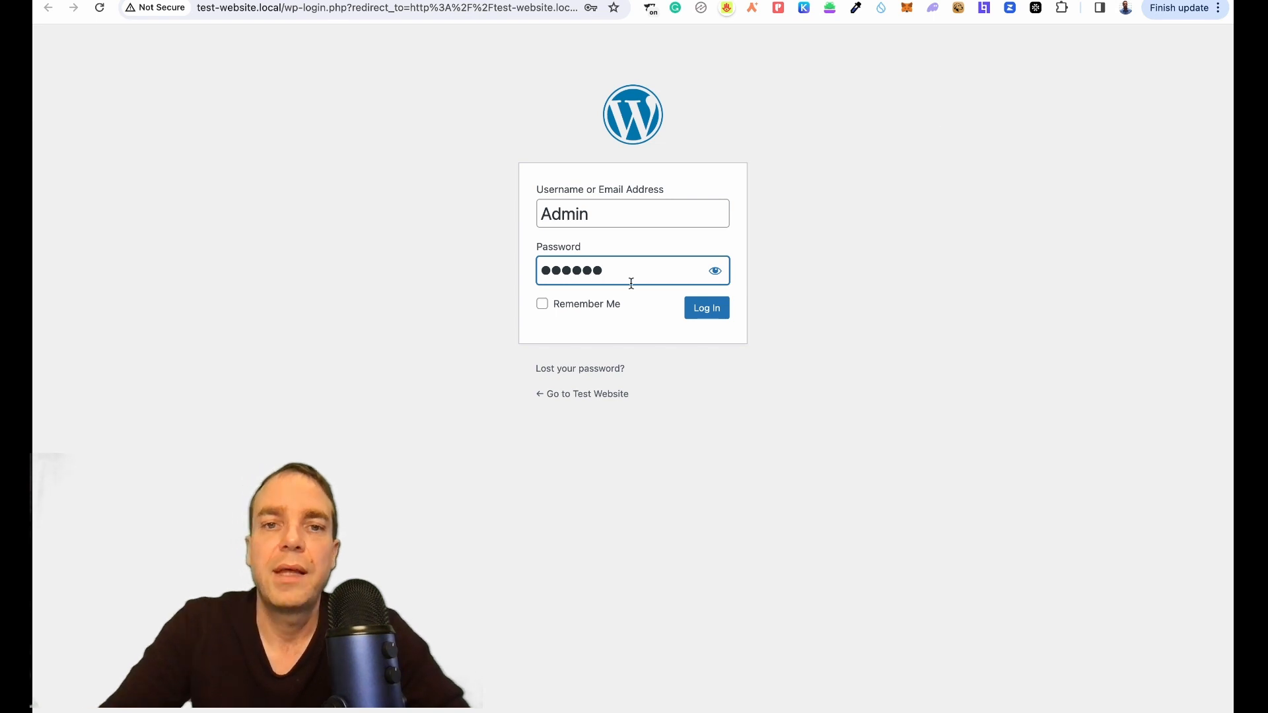
click(542, 304)
click(704, 308)
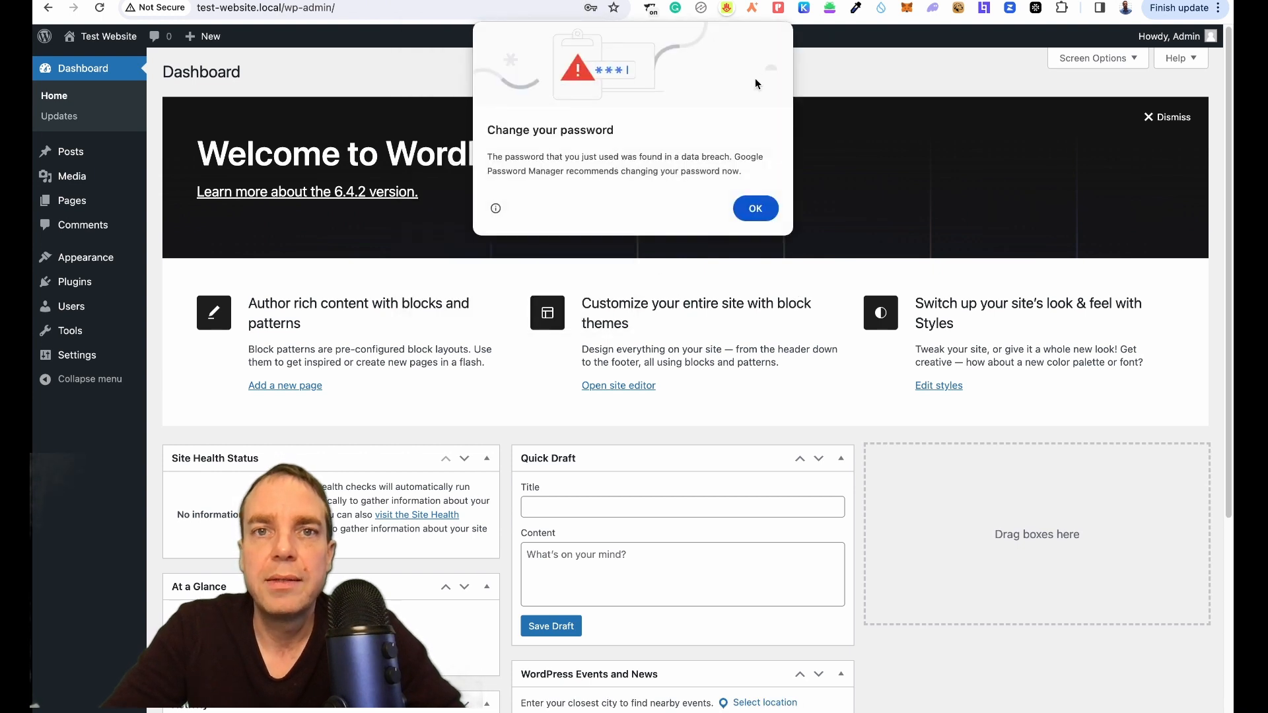
Dismiss the browser's password warning and the WordPress welcome panel on the dashboard
click(756, 209)
click(608, 40)
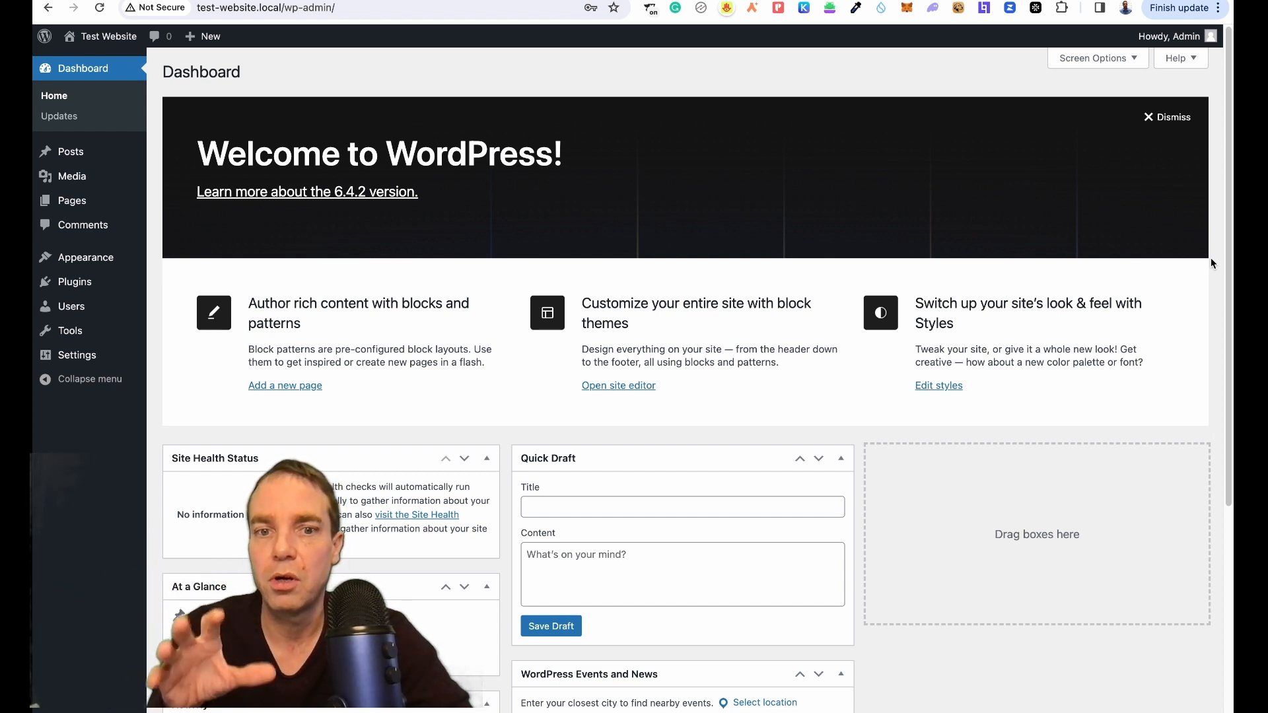
click(1173, 119)
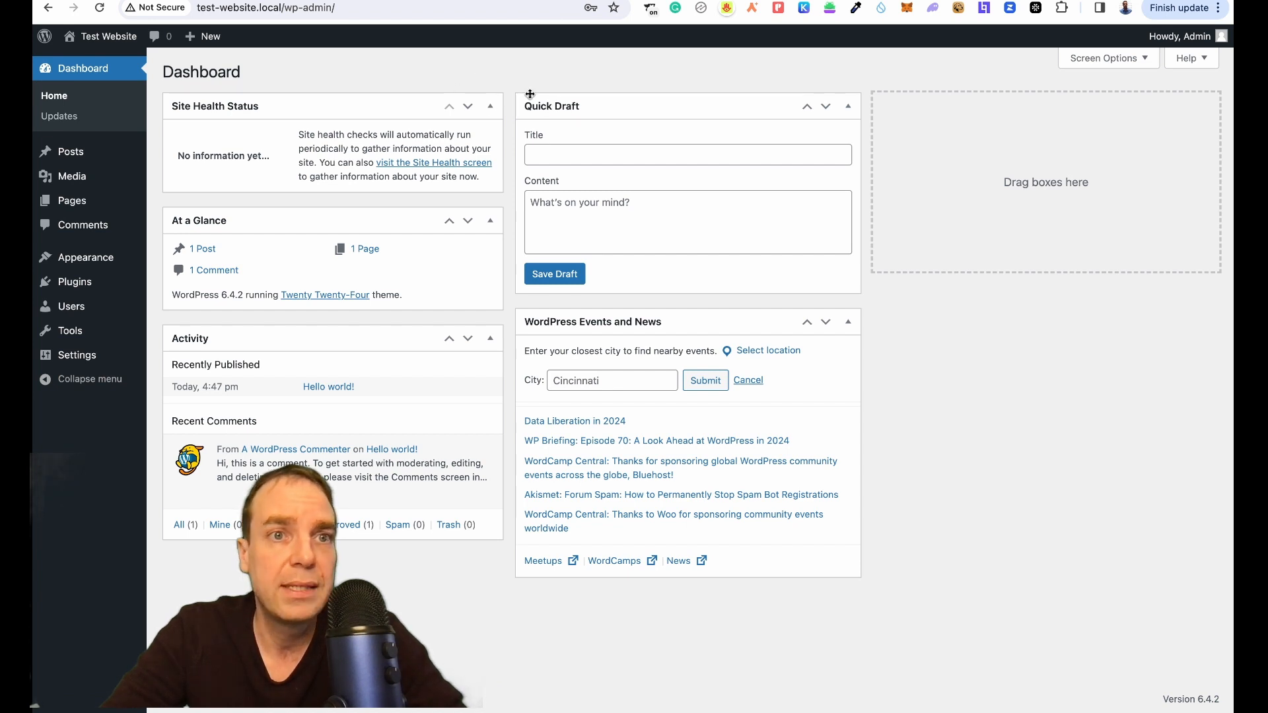
Open the live front end of Test Website in a new browser tab and look over its home page
mouse_move(105, 42)
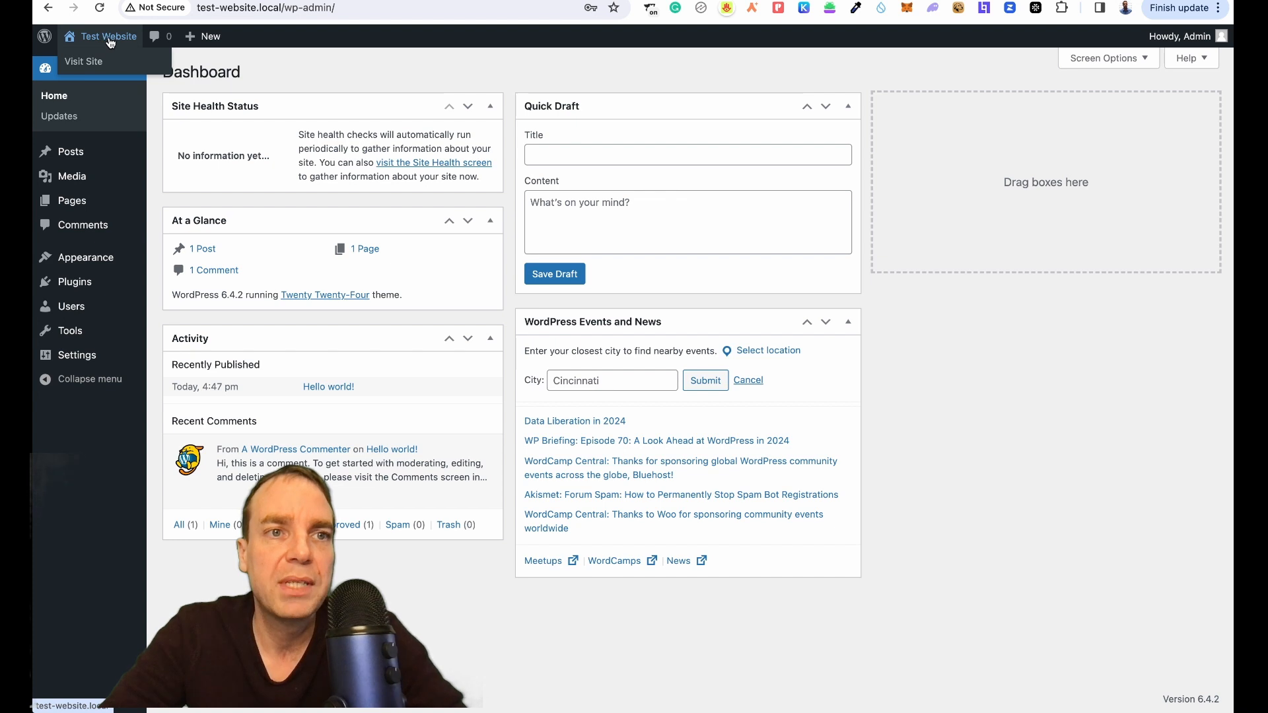
right_click(82, 68)
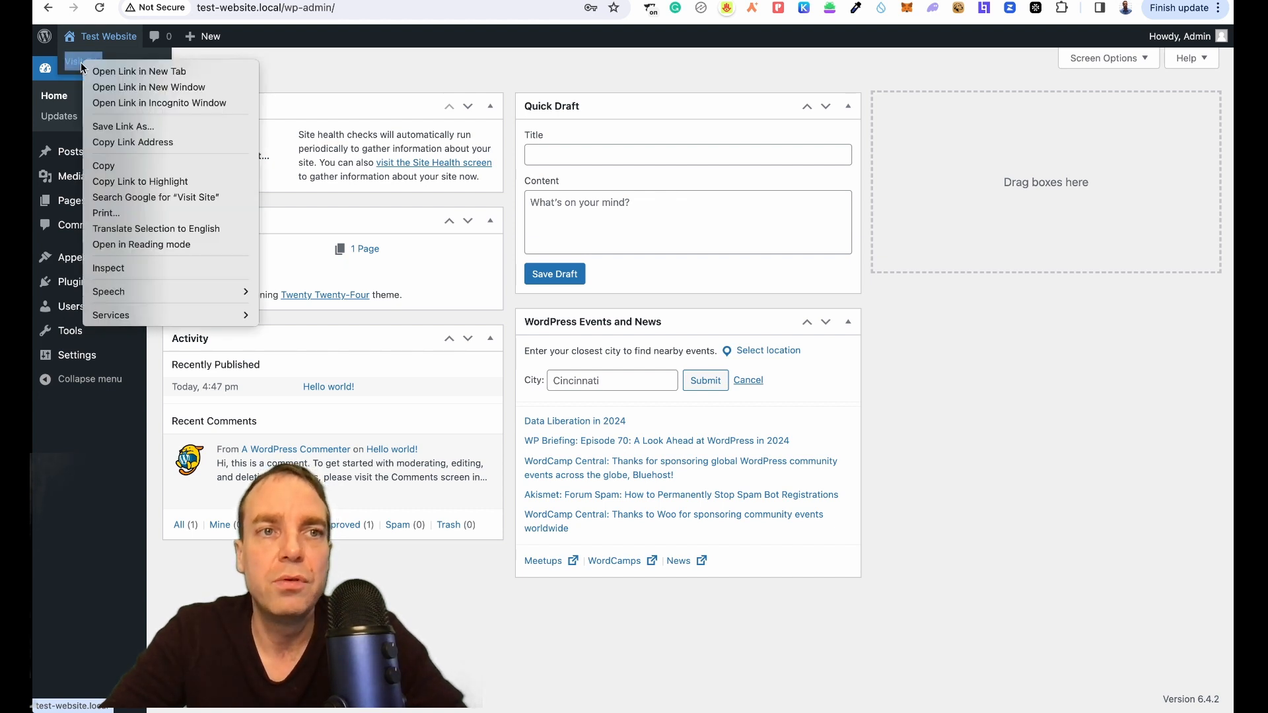
click(109, 71)
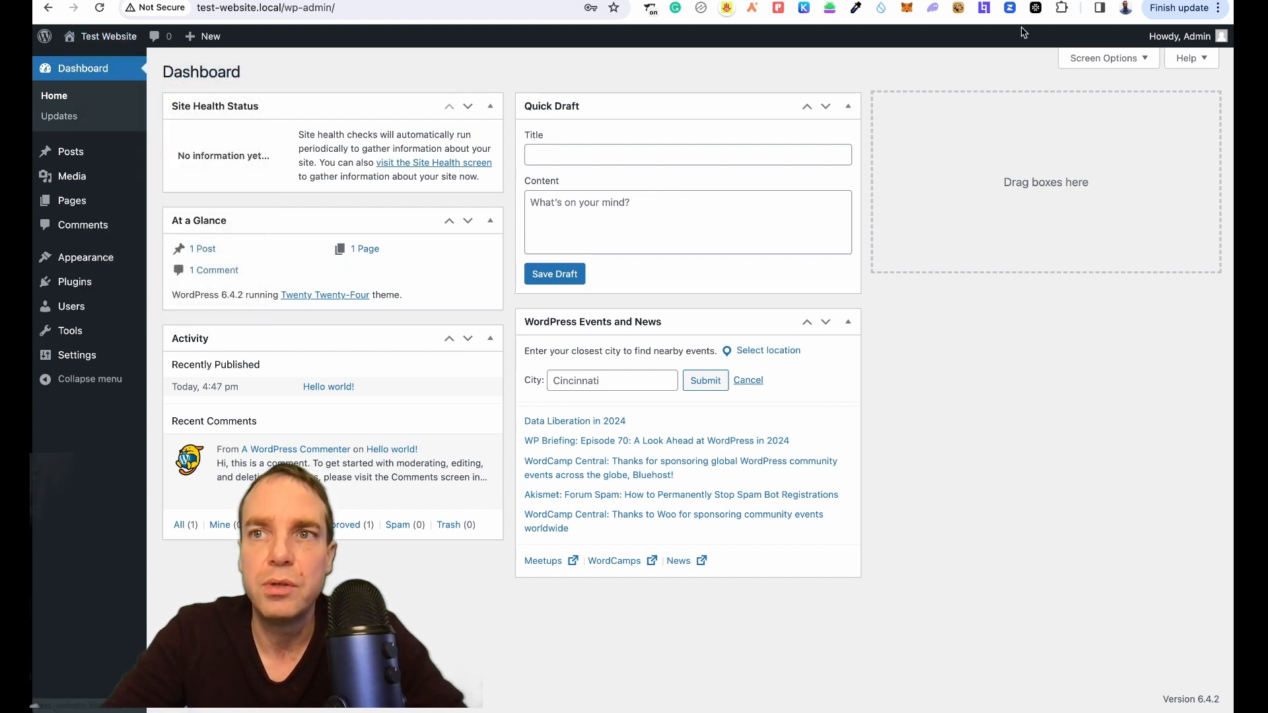
key(ctrl+Tab)
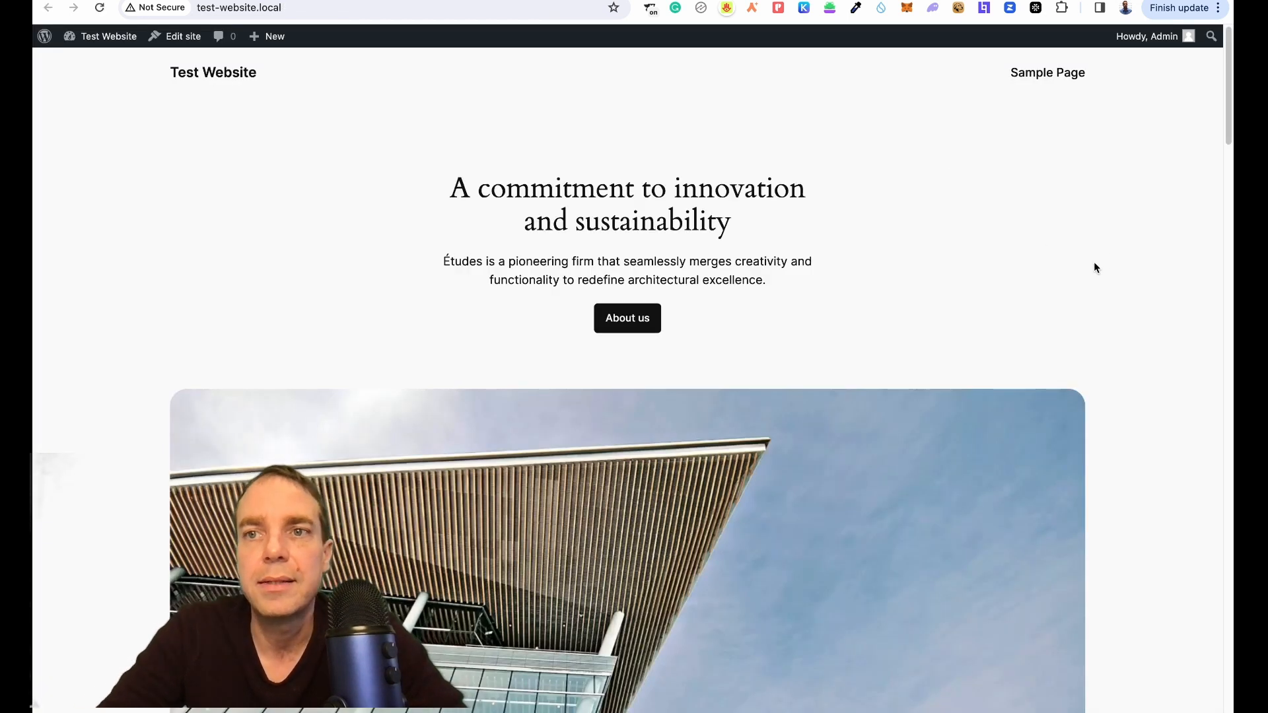
scroll(1095, 267, down, 1)
scroll(1098, 267, up, 1)
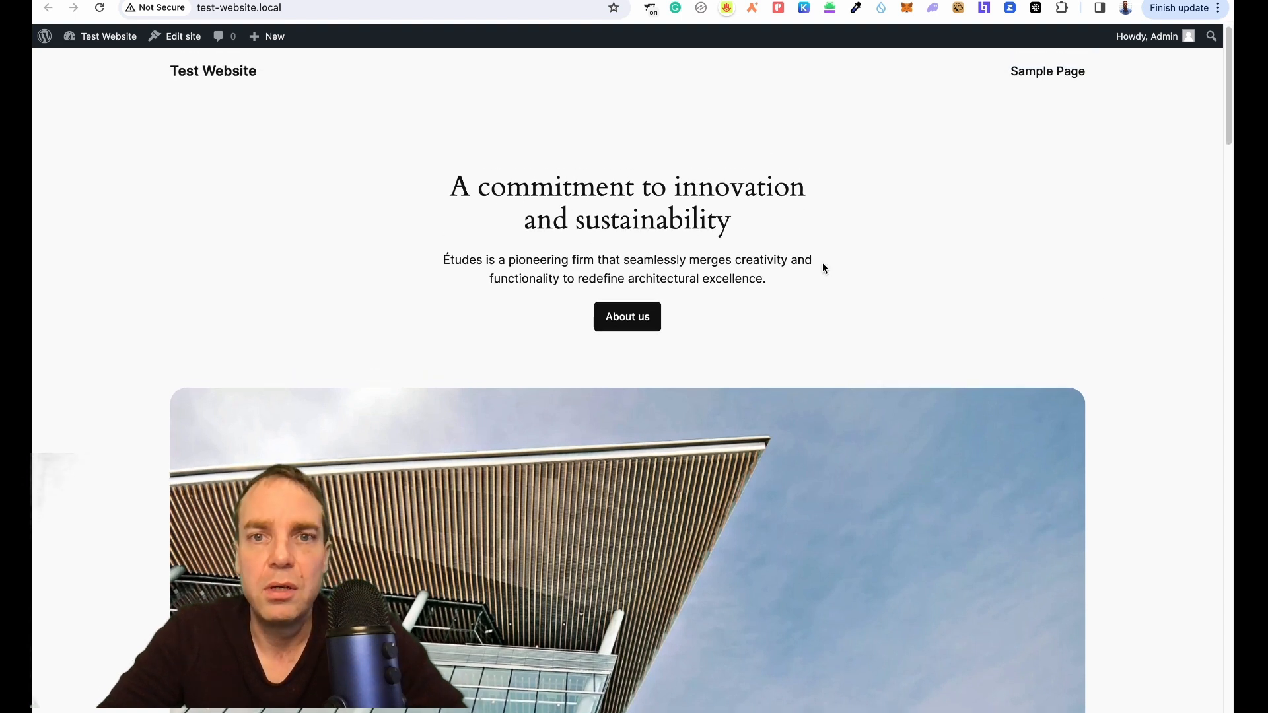
Examine the remaining sections of the live home page down to the footer and return to its beginning
scroll(818, 260, down, 3)
scroll(865, 260, down, 3)
scroll(866, 260, down, 10)
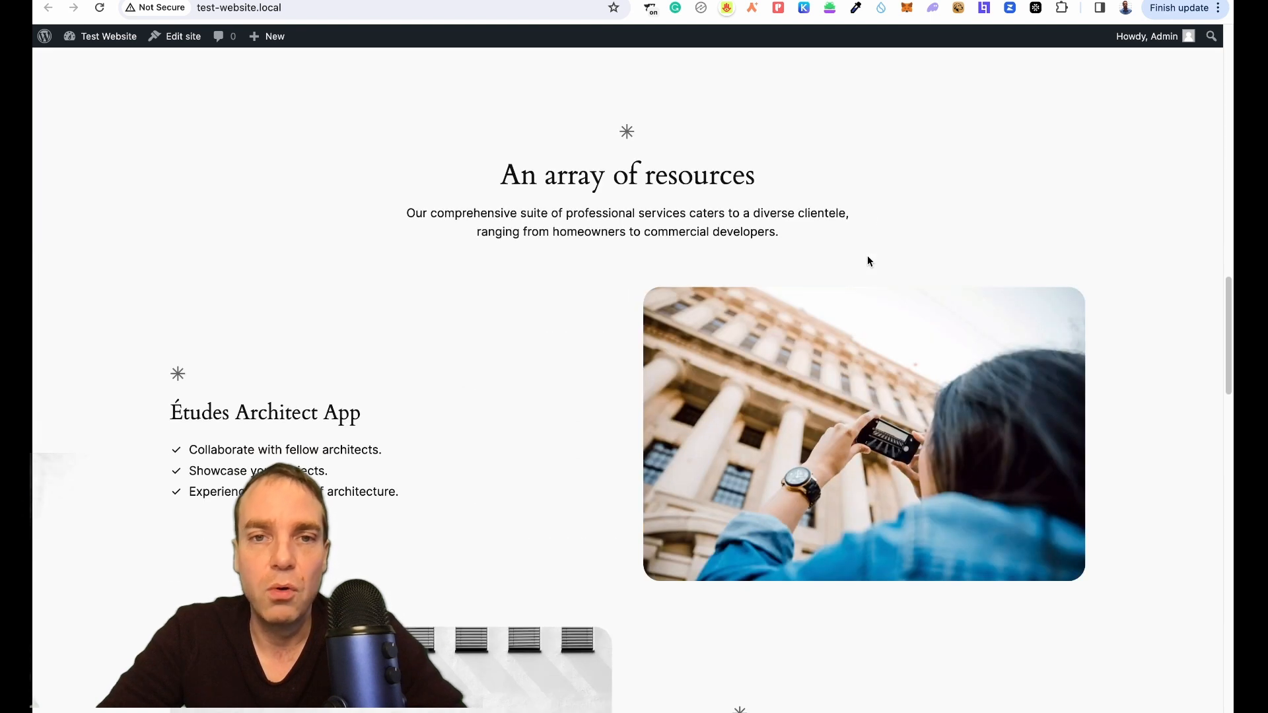
scroll(872, 258, down, 5)
scroll(996, 218, down, 8)
scroll(1001, 216, down, 5)
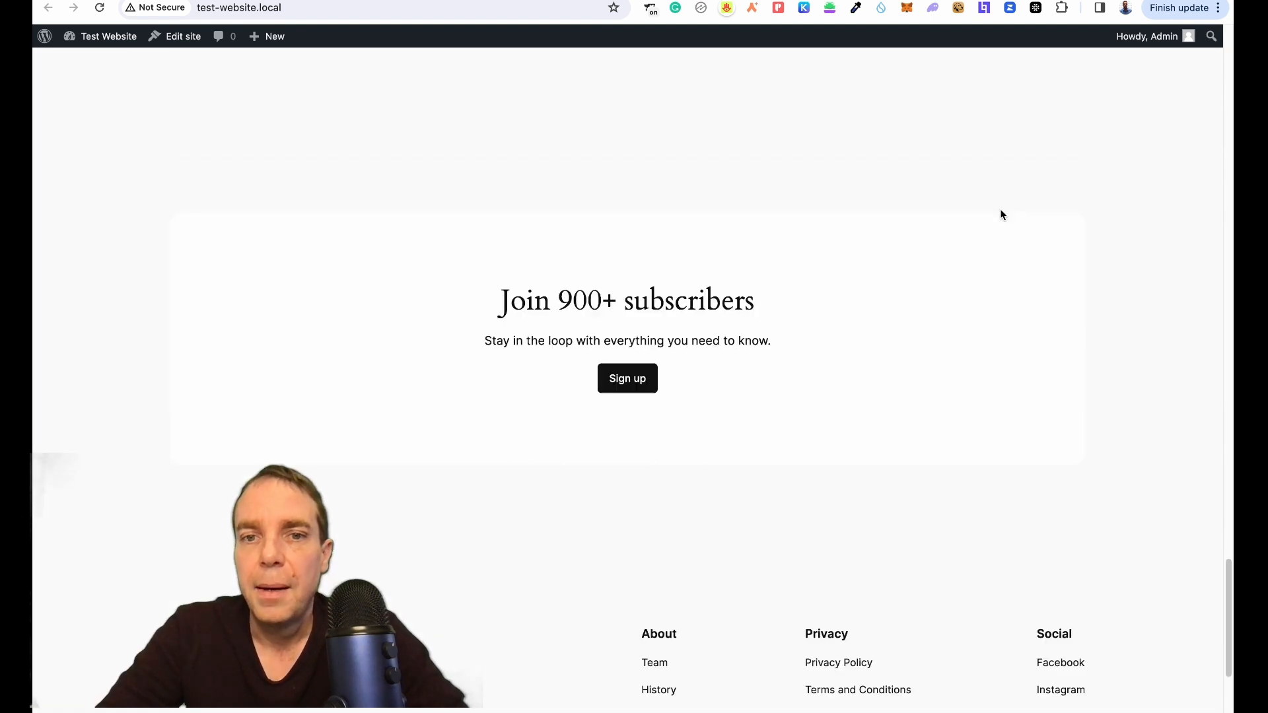
scroll(1001, 214, up, 15)
scroll(1001, 212, up, 8)
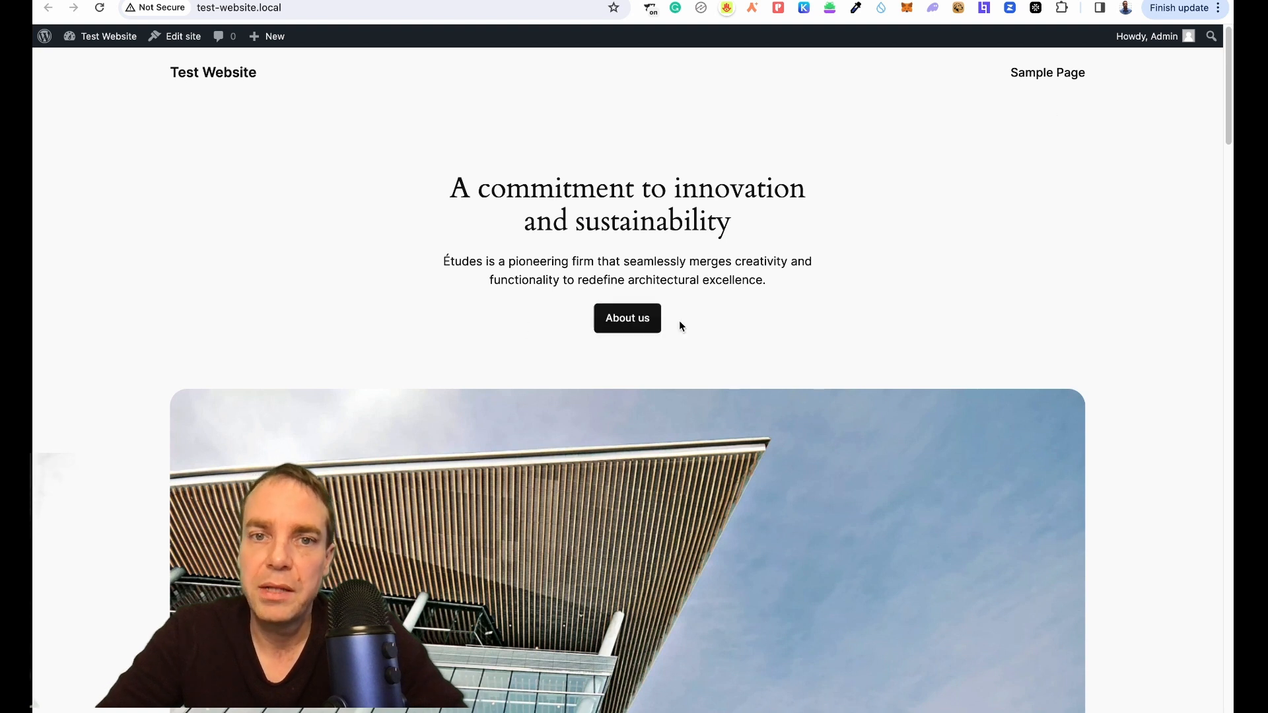
scroll(713, 307, down, 5)
drag(745, 296, 745, 322)
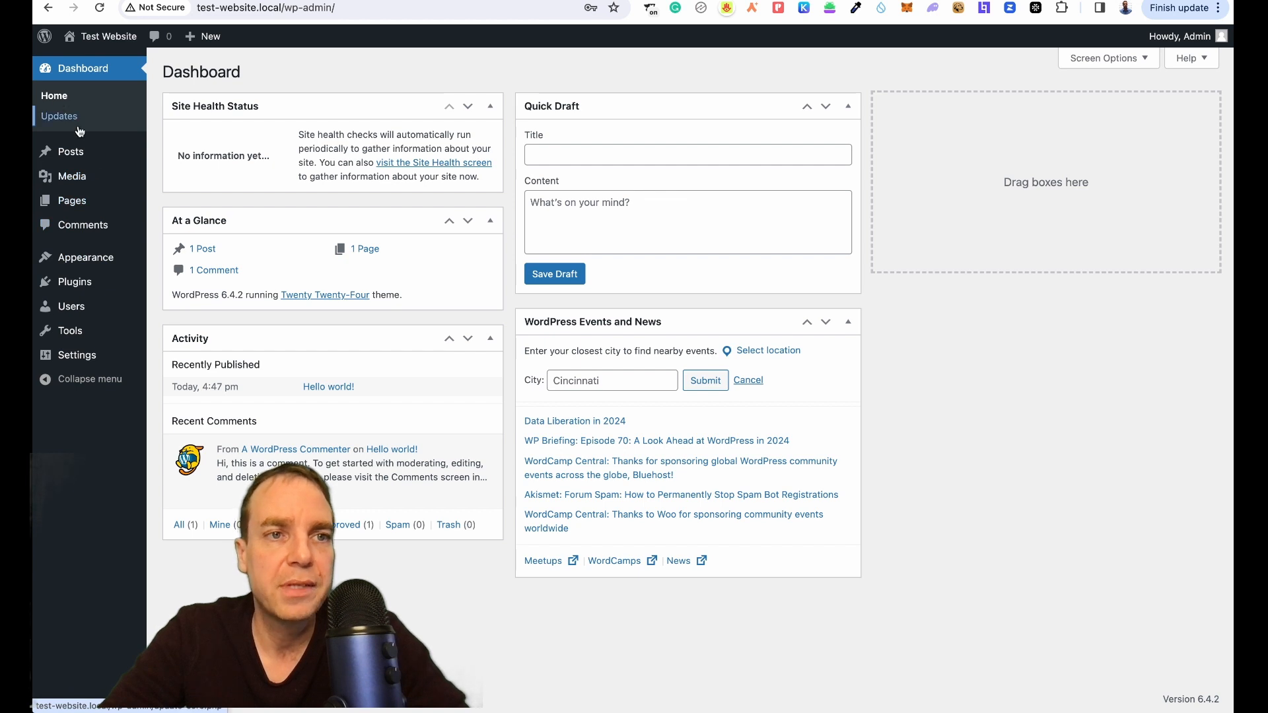
Look over the post and media options on the WordPress dashboard and open the list of all pages
mouse_move(105, 155)
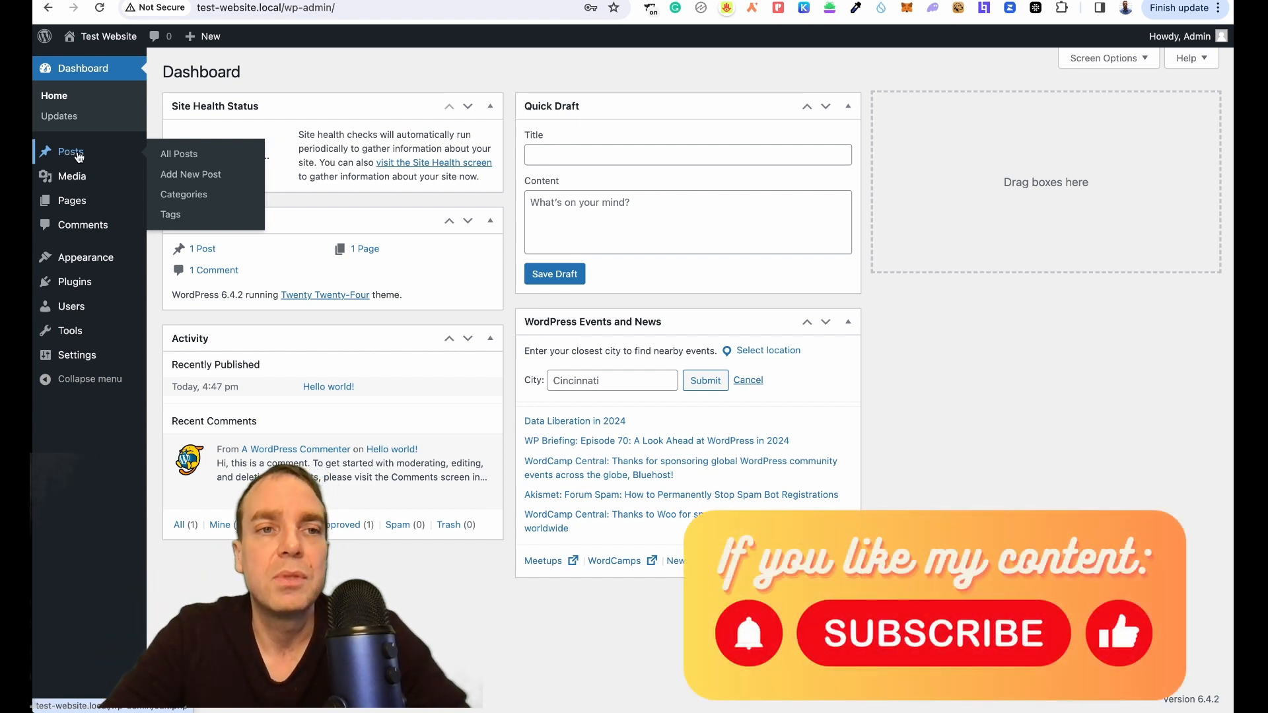
mouse_move(78, 184)
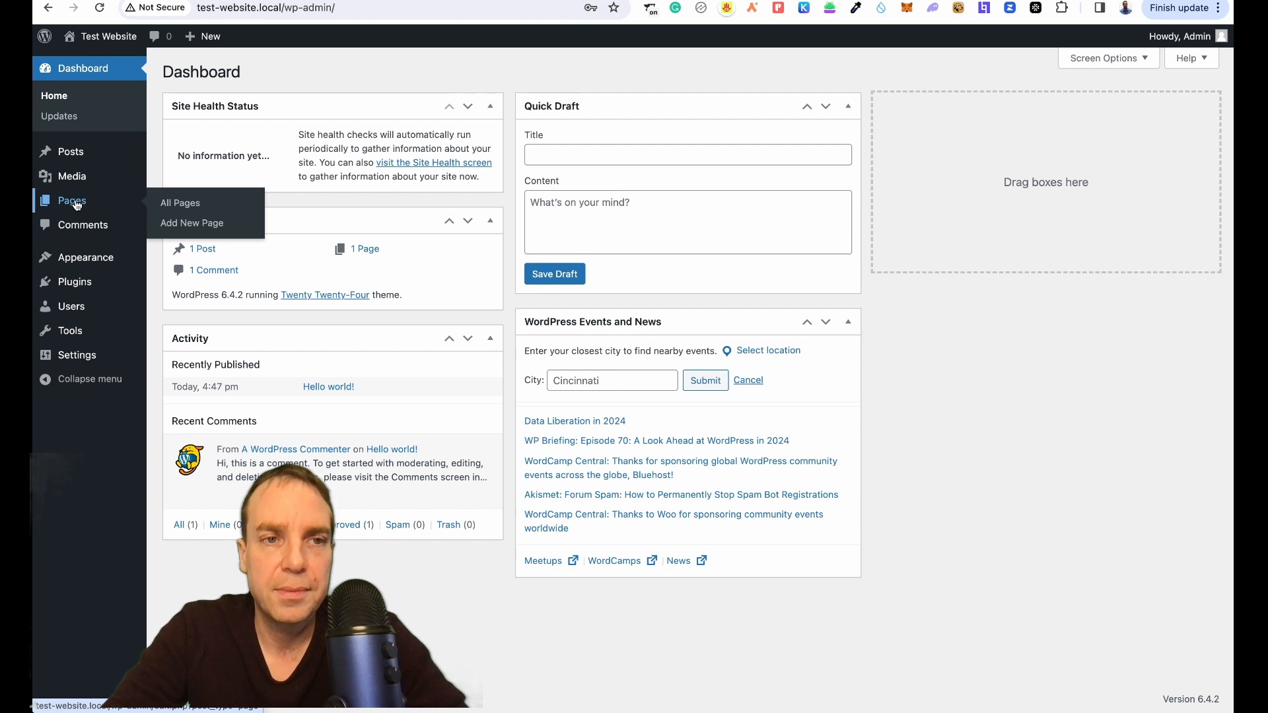
click(78, 205)
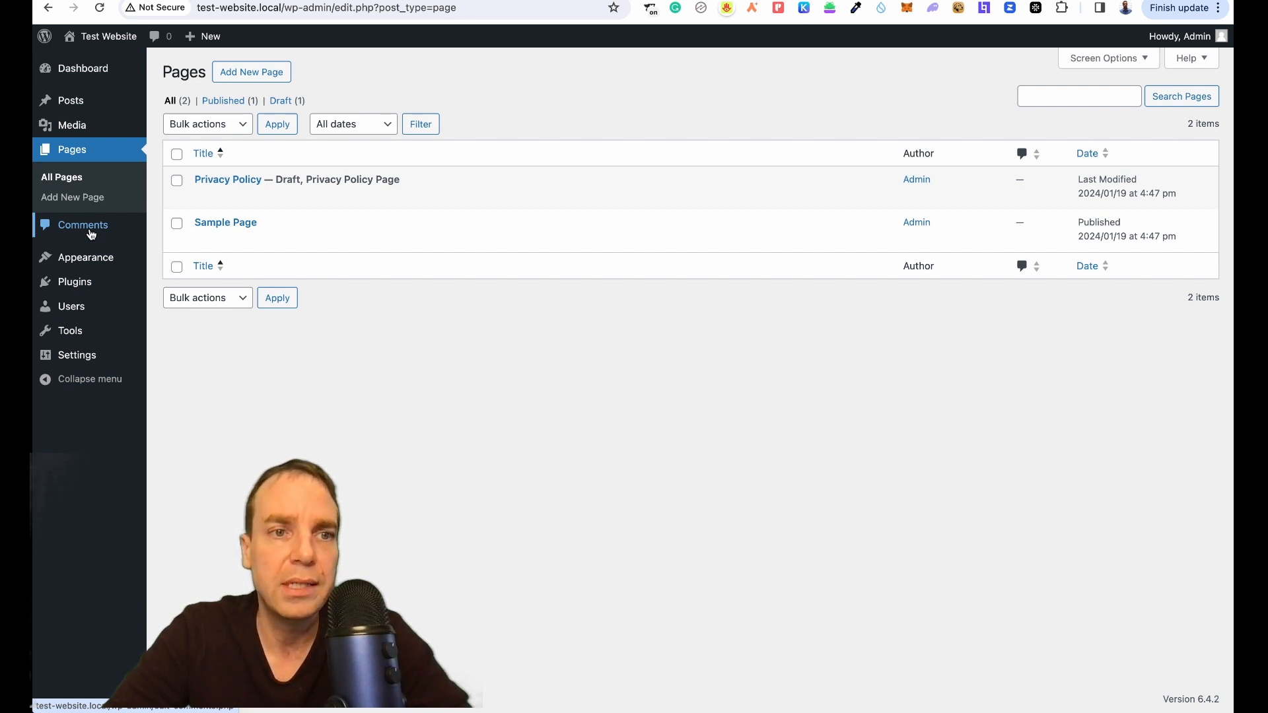
Check the appearance options and the installed plugins, and open the list of the site's users
mouse_move(99, 264)
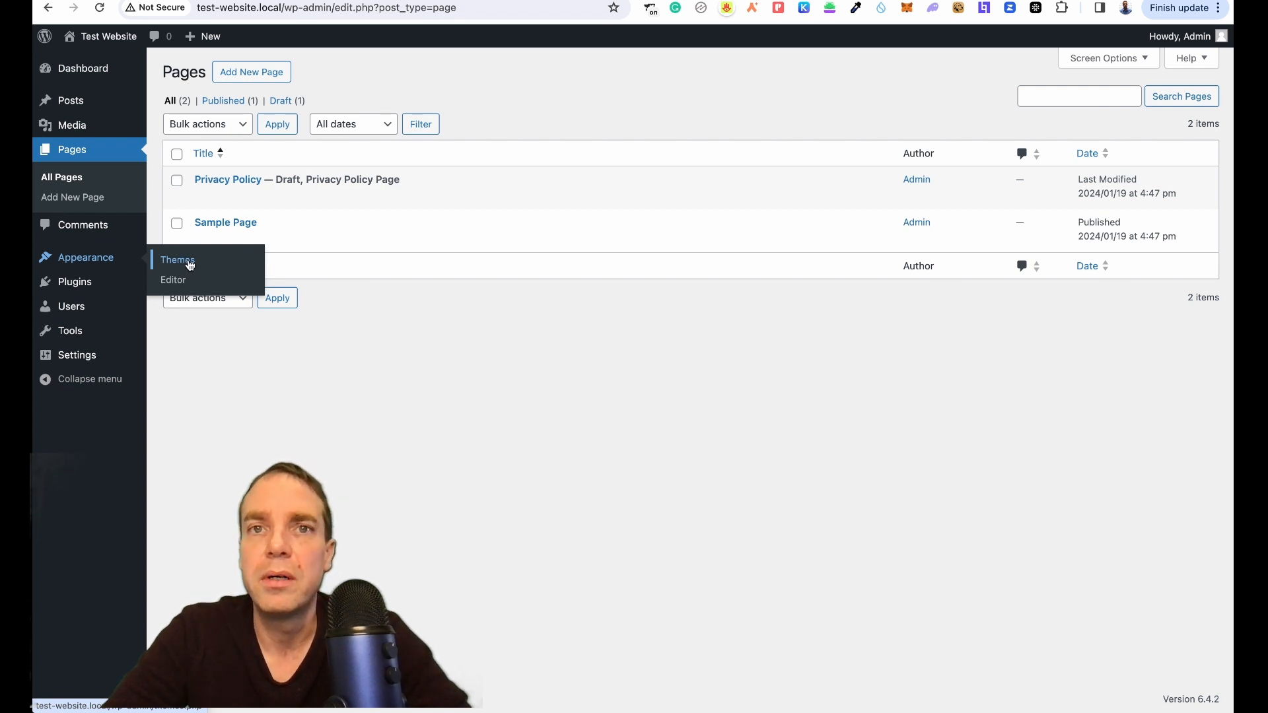
mouse_move(81, 287)
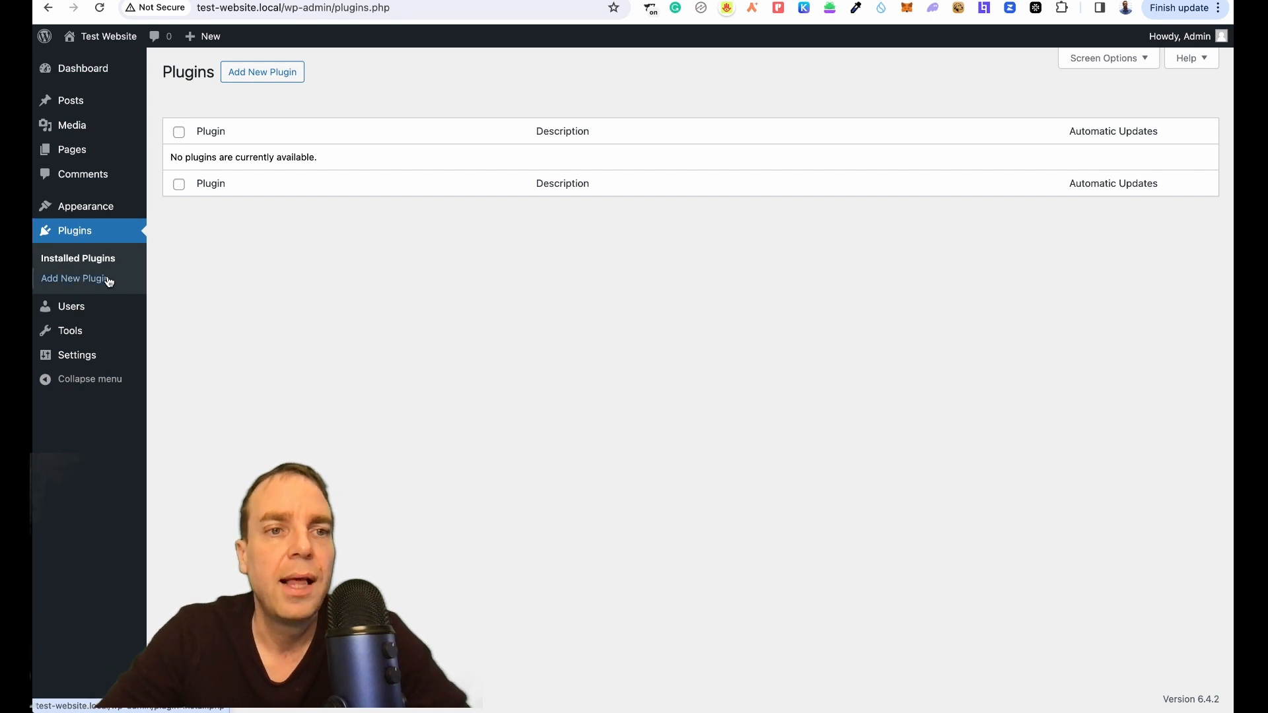
mouse_move(70, 313)
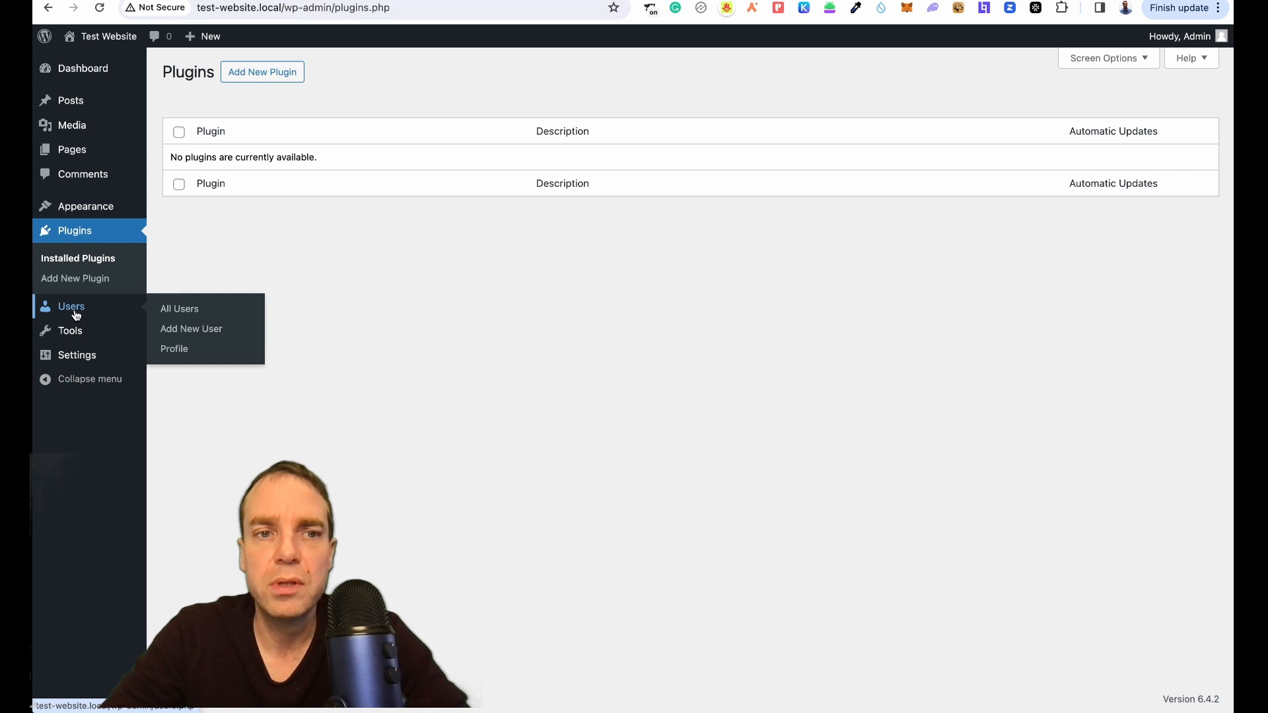
click(76, 315)
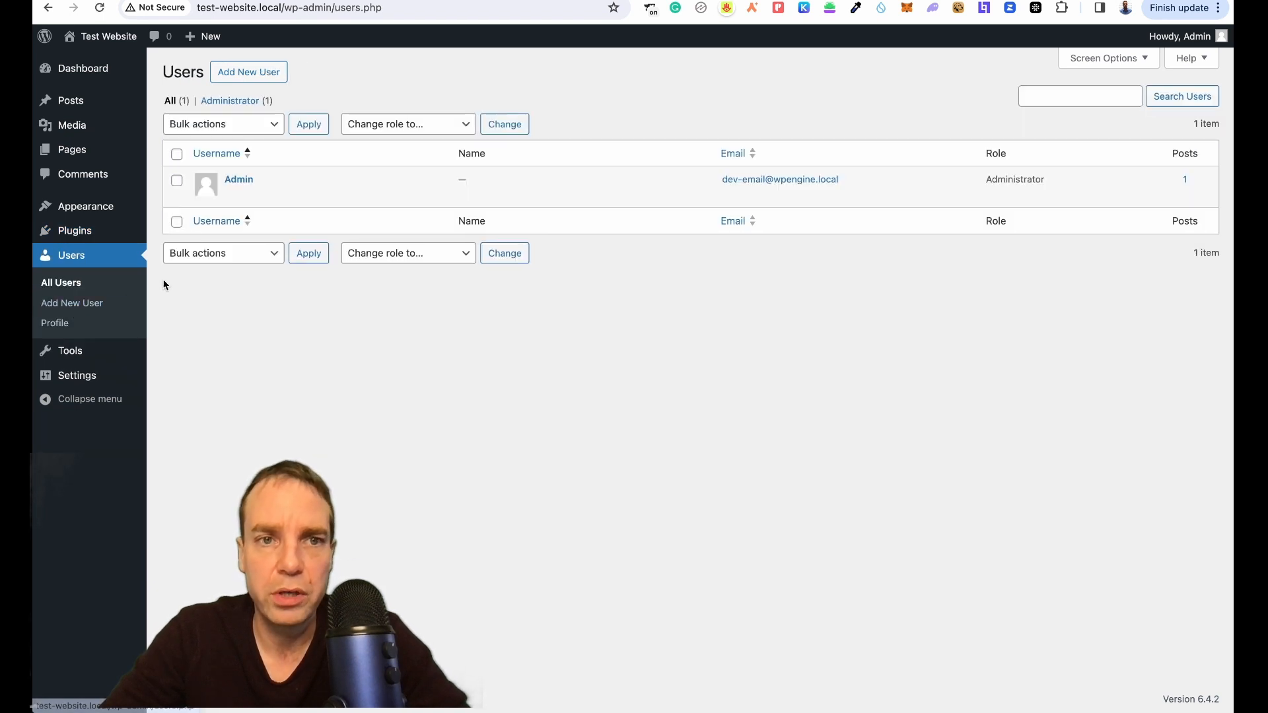
mouse_move(241, 184)
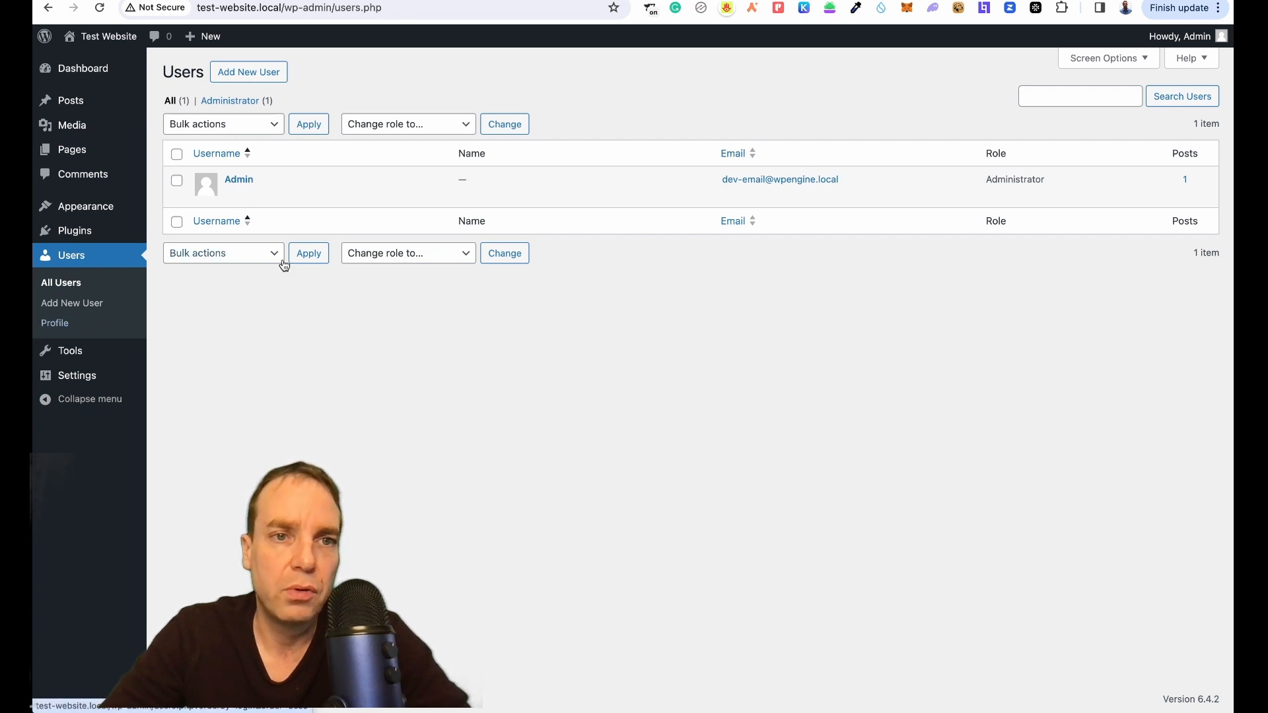
Look over the available tools options and review the site's General Settings down to the date and time formats
mouse_move(80, 350)
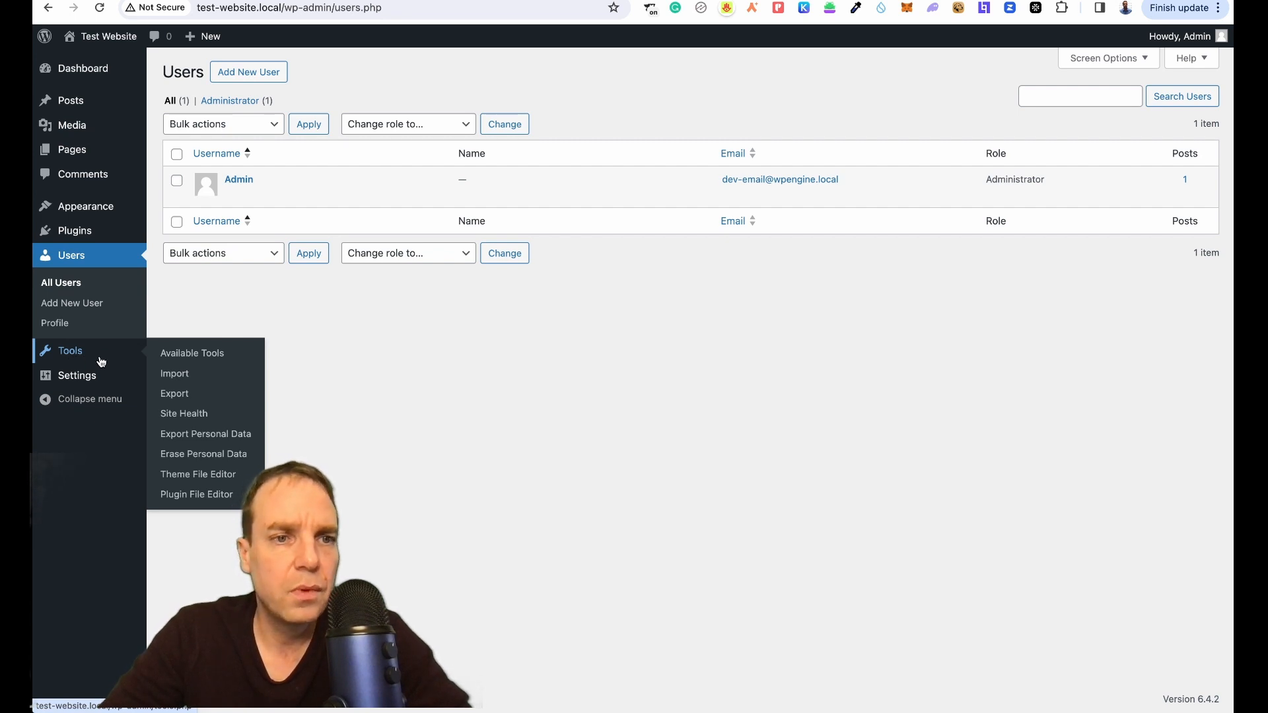
mouse_move(76, 381)
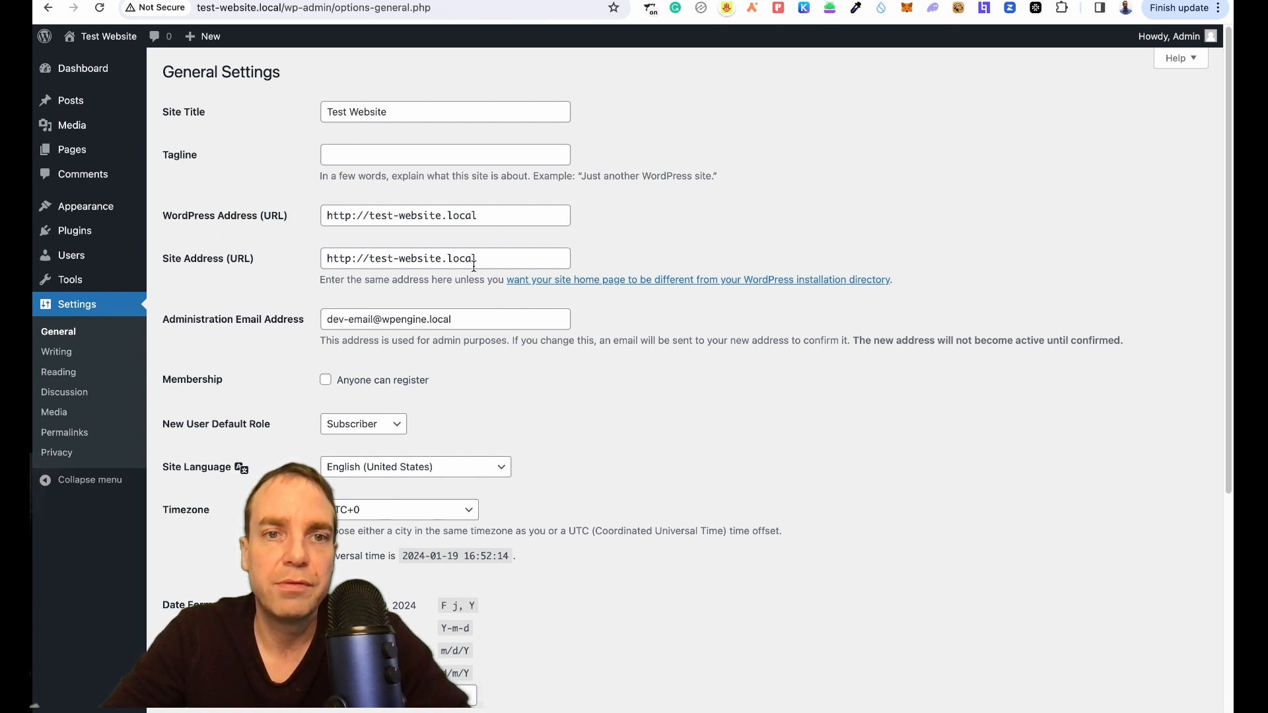
scroll(266, 302, down, 5)
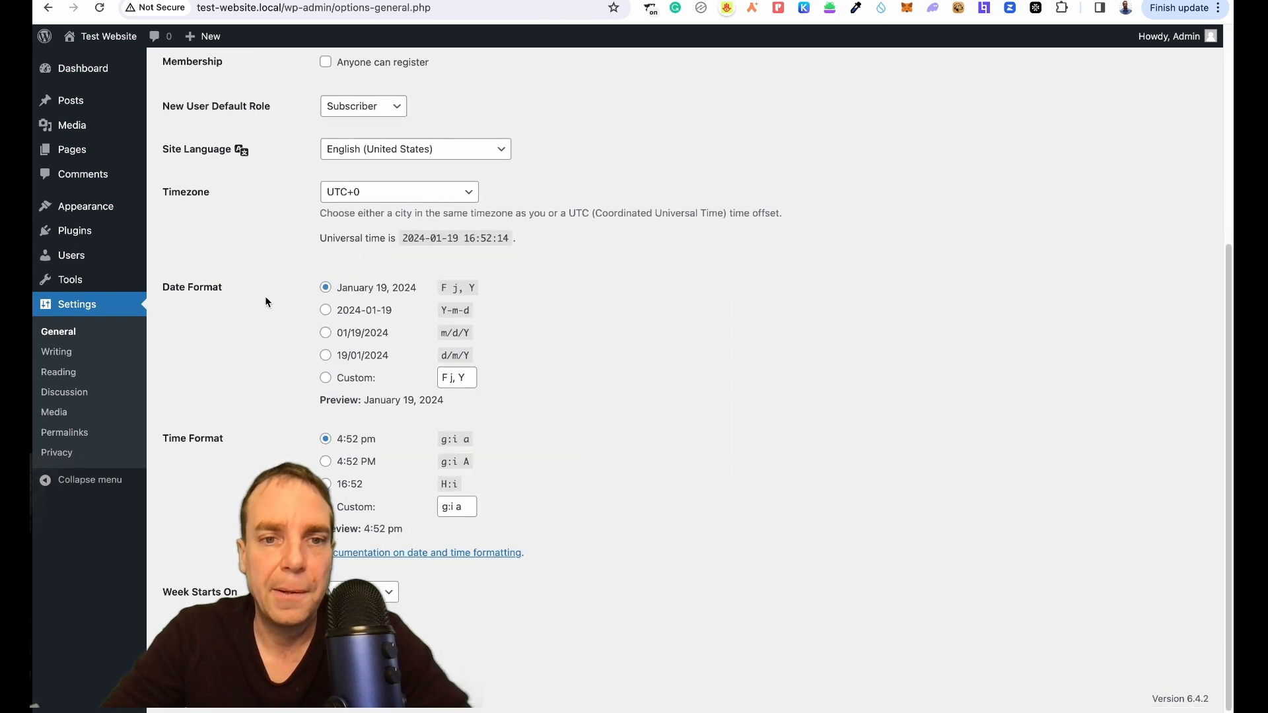
scroll(278, 294, up, 1)
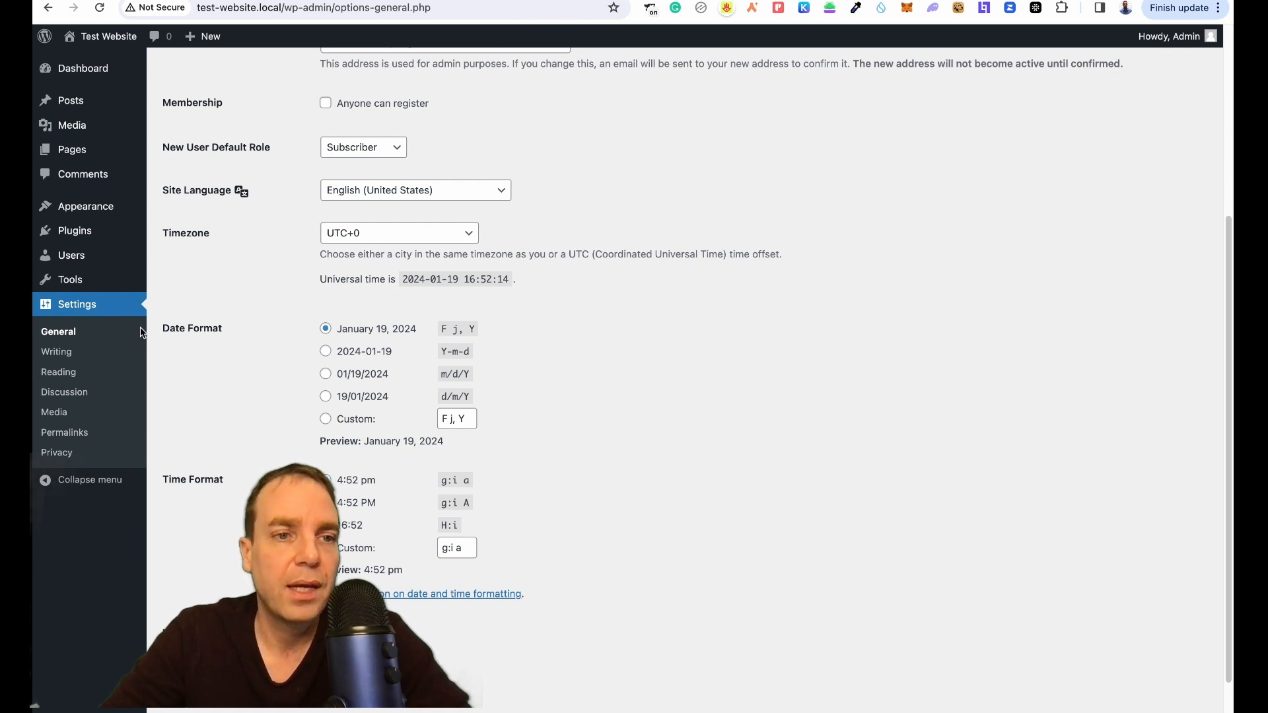
Review the Writing and Reading Settings, including the search engine visibility option
click(68, 359)
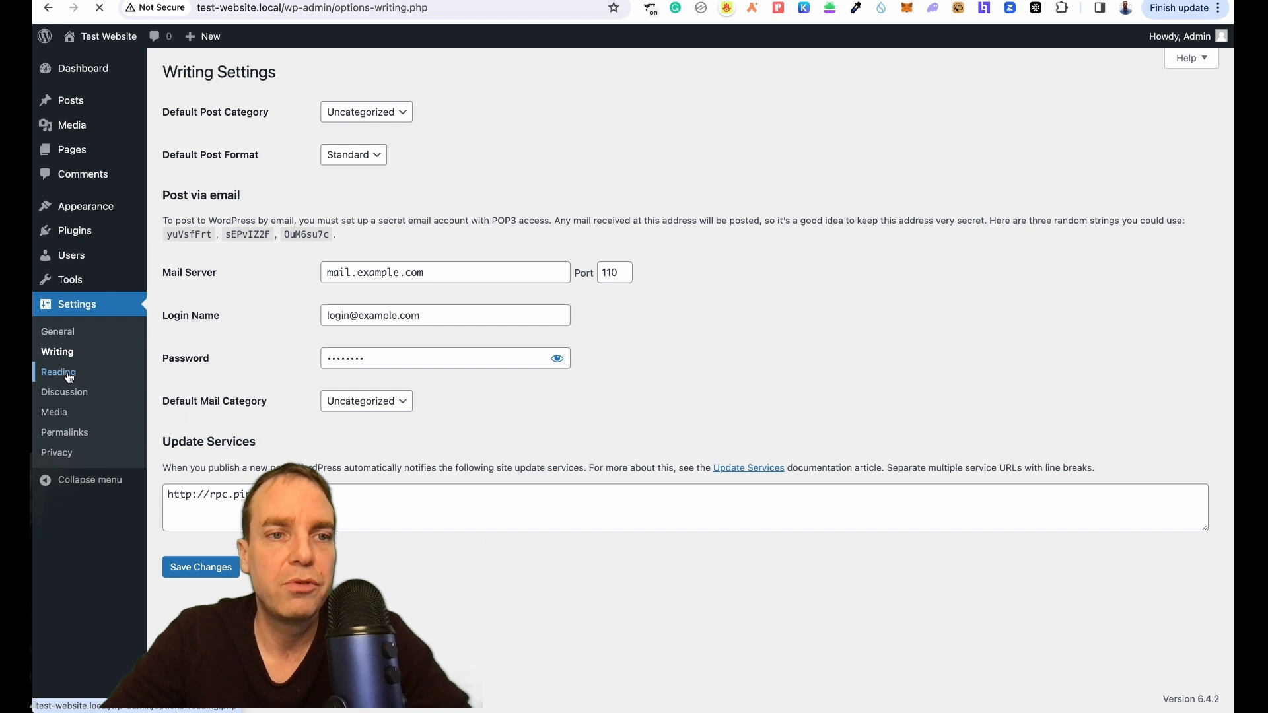
click(69, 374)
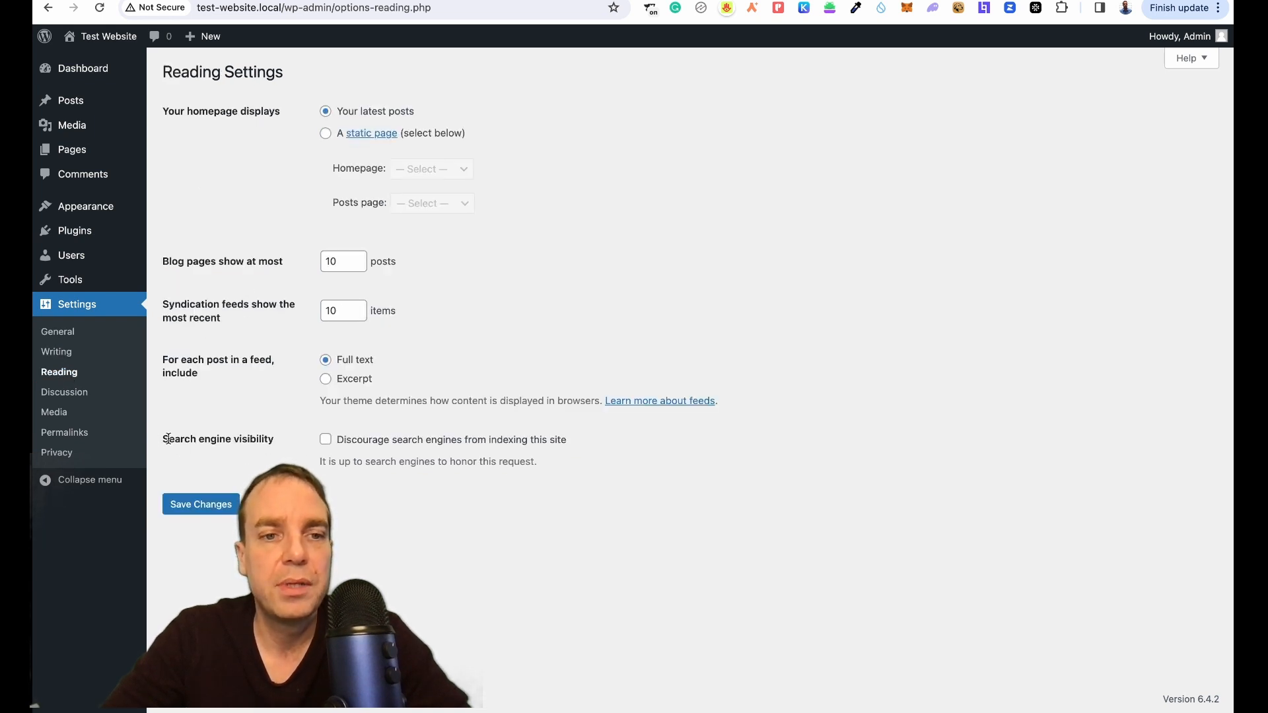
drag(256, 440, 280, 437)
click(280, 437)
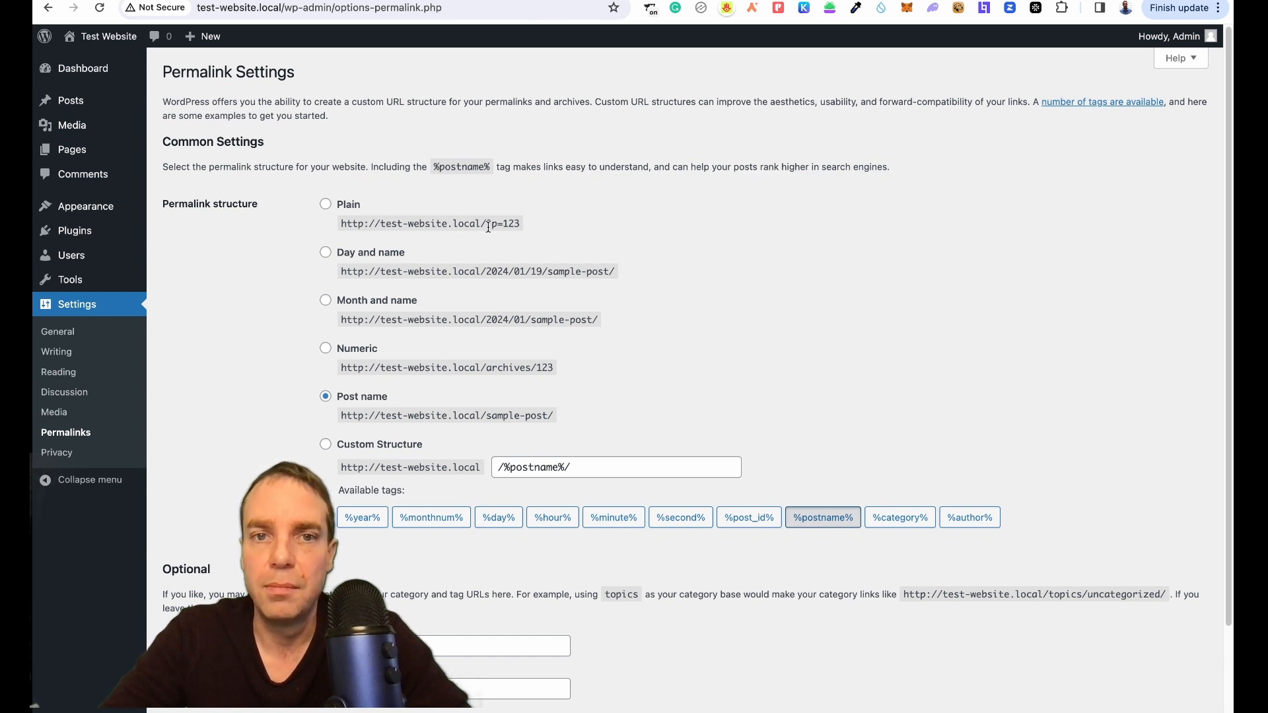
Examine the structures in Permalink Settings, comparing the Plain URL ending with the Post name option
drag(489, 224, 530, 224)
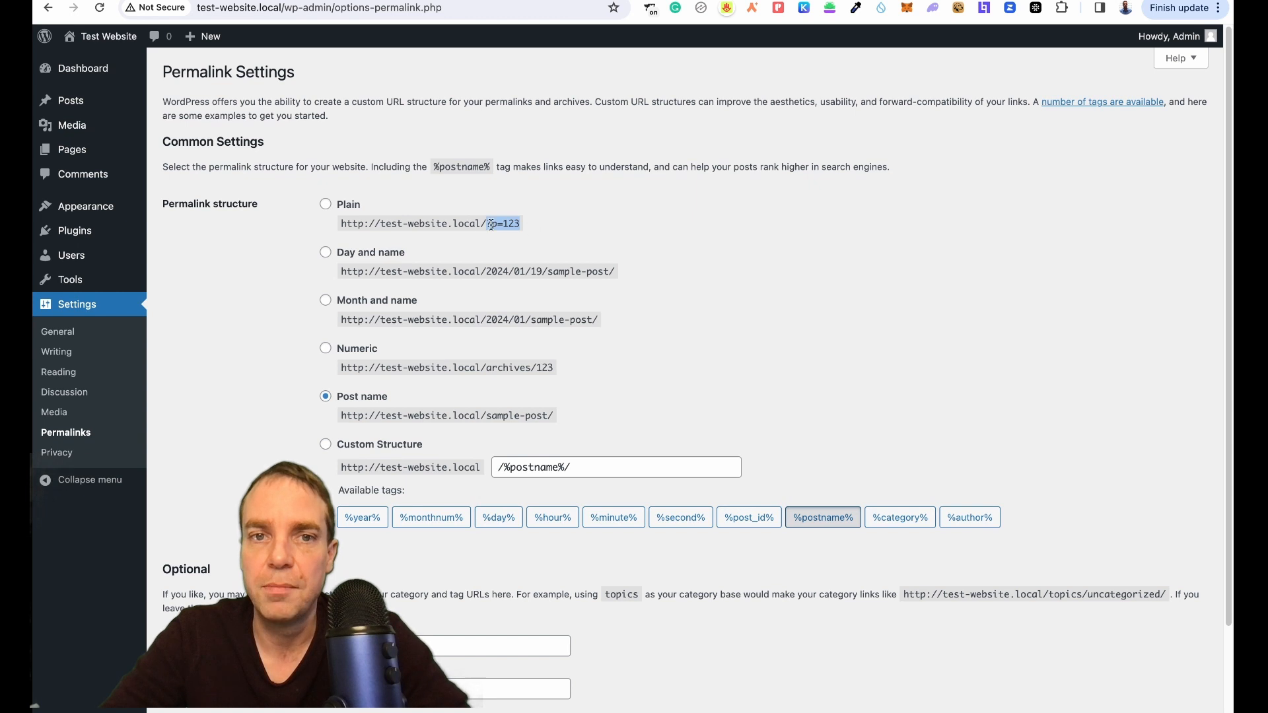
click(548, 228)
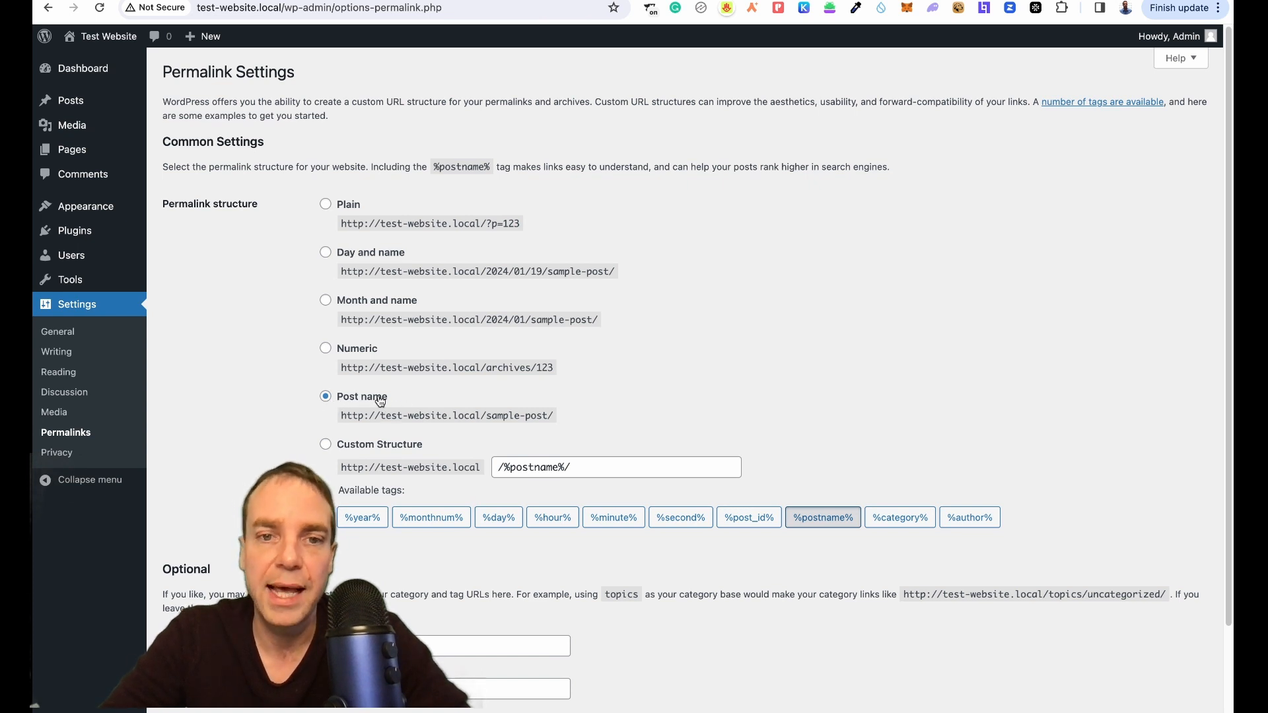
scroll(303, 396, down, 2)
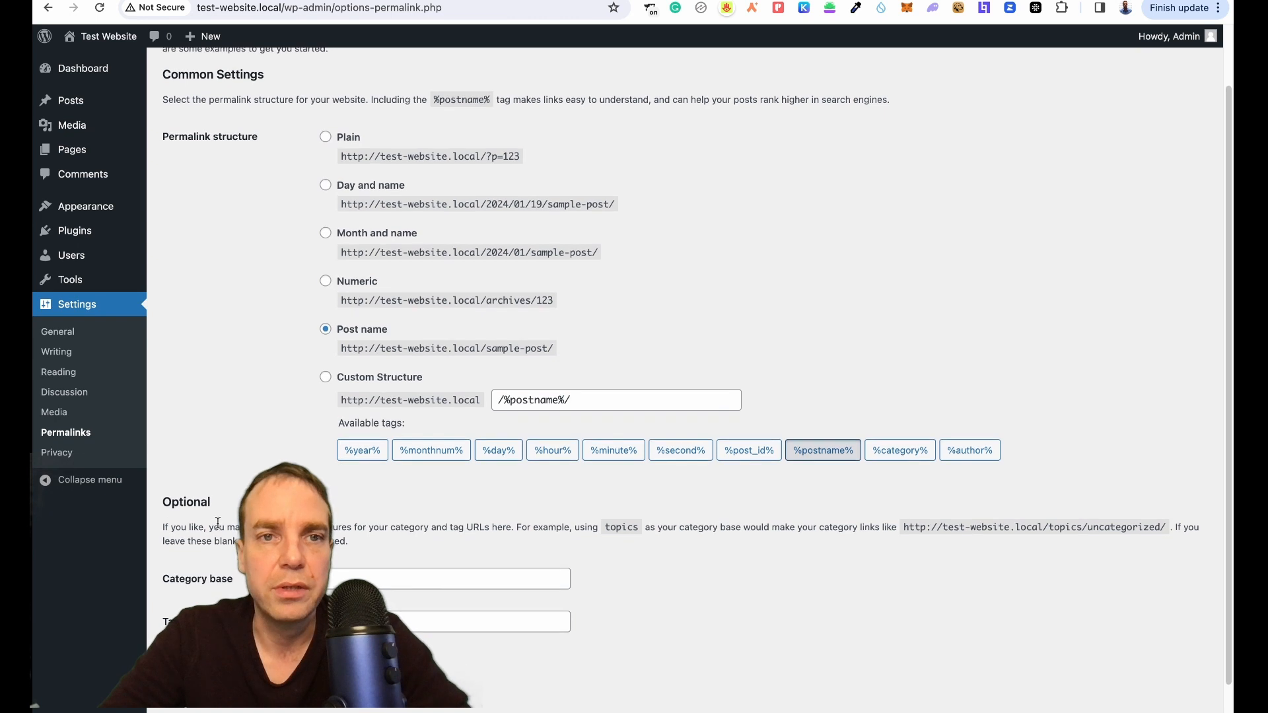
scroll(218, 508, up, 2)
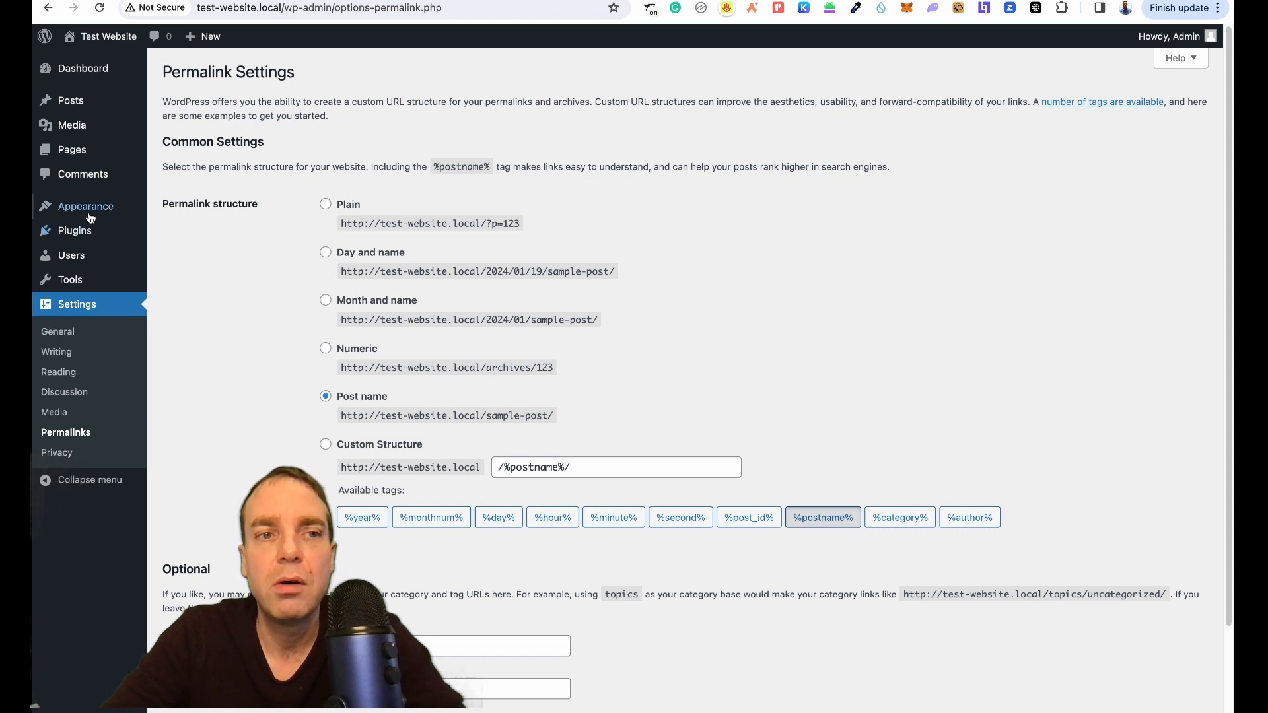
Find the Astra theme among the popular themes, install it and activate it on the site
mouse_move(89, 210)
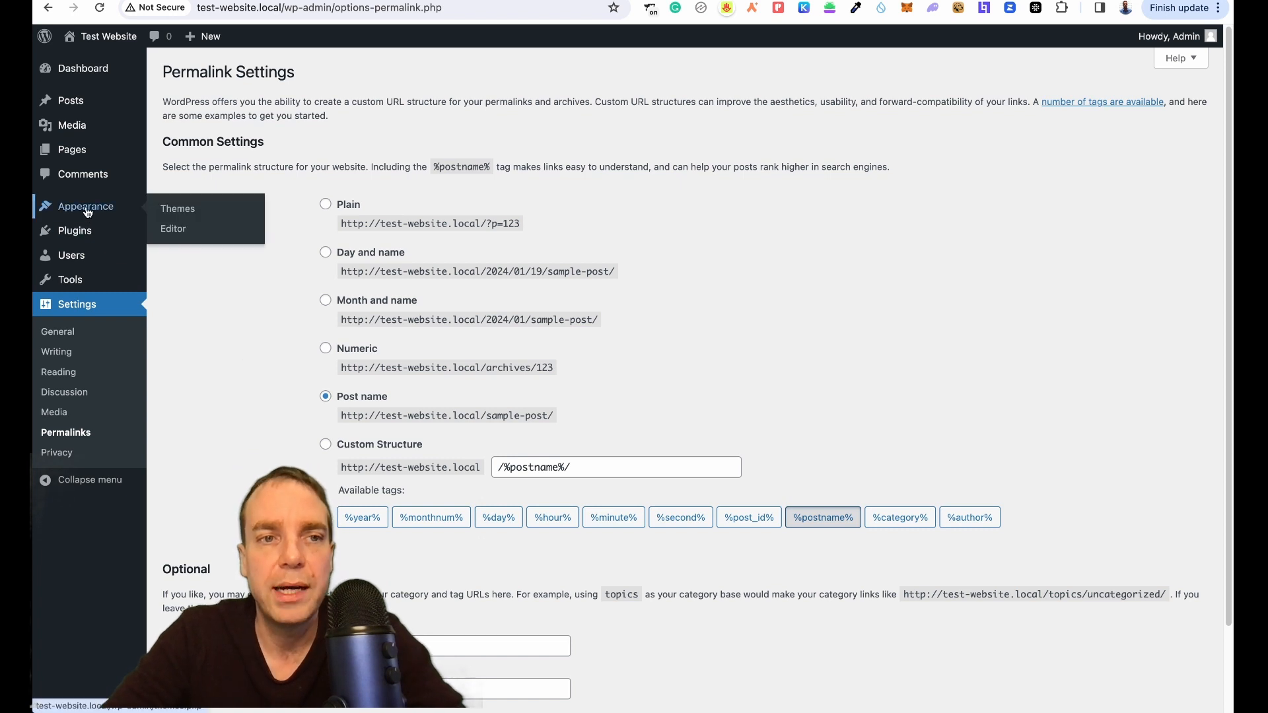
click(176, 210)
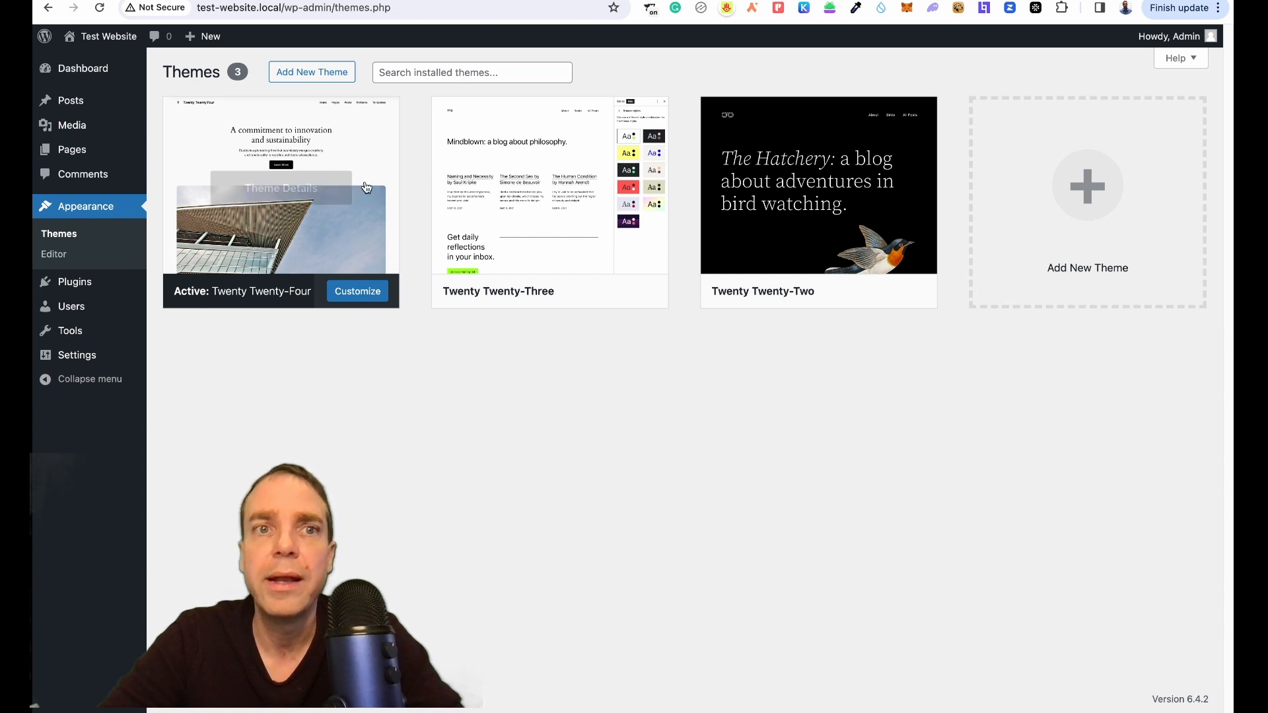
click(303, 78)
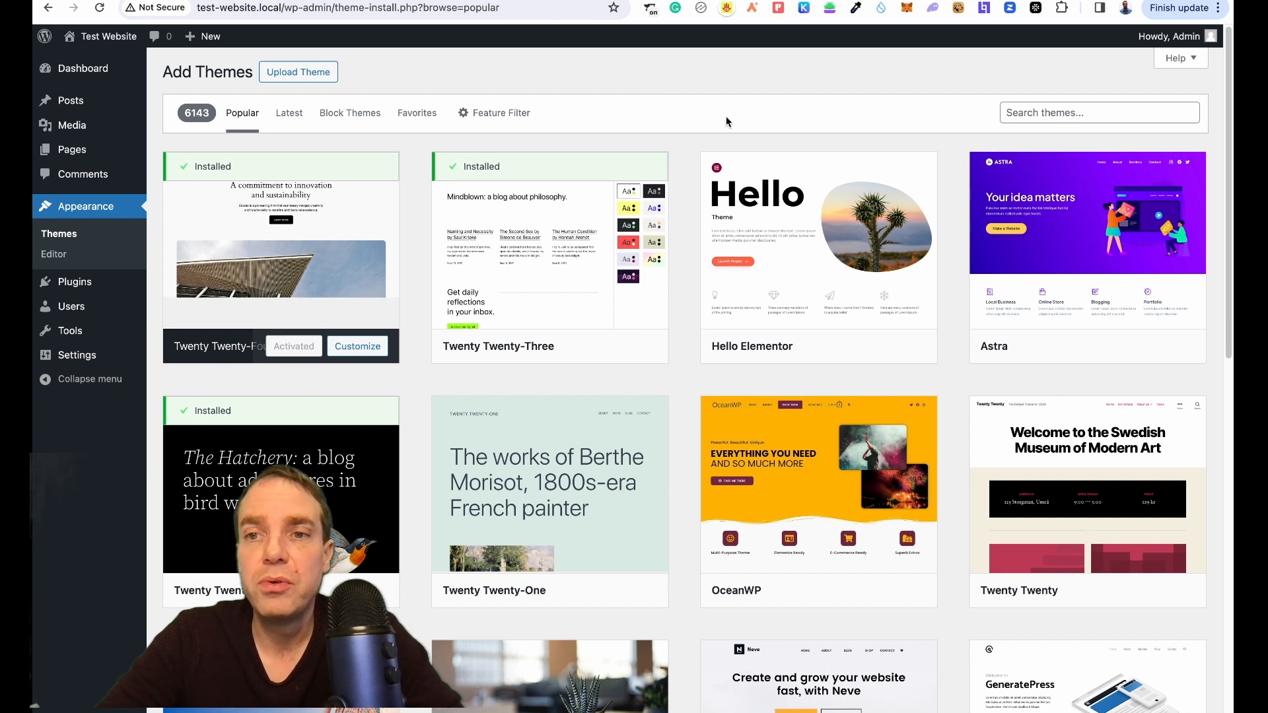
mouse_move(1109, 319)
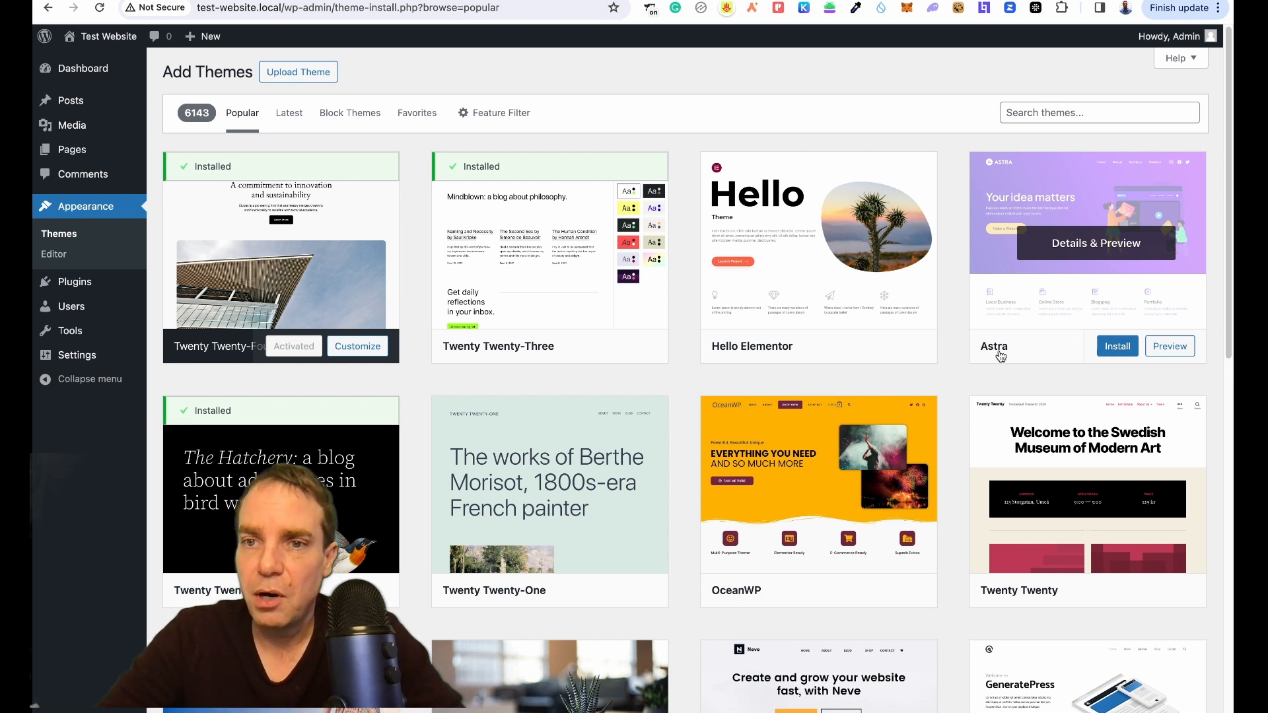
click(1123, 350)
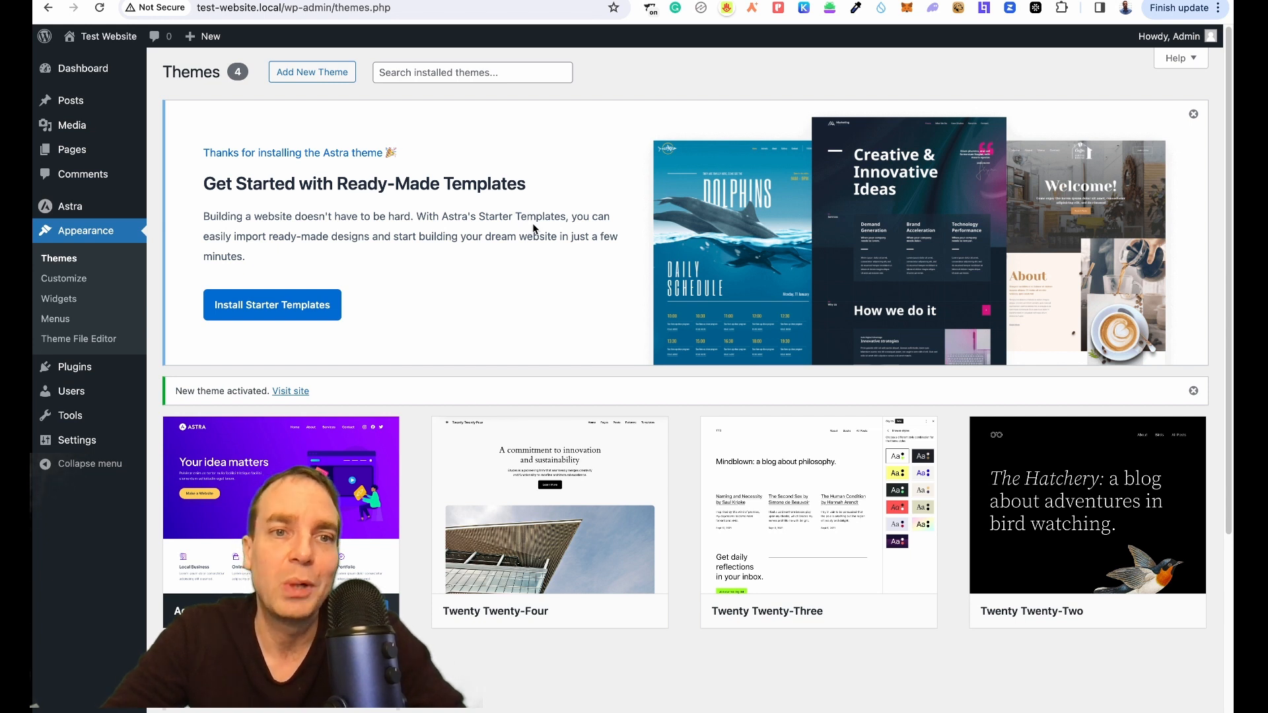
Install Astra's Starter Templates and choose Classic Starter Templates with Elementor as the page builder
click(289, 311)
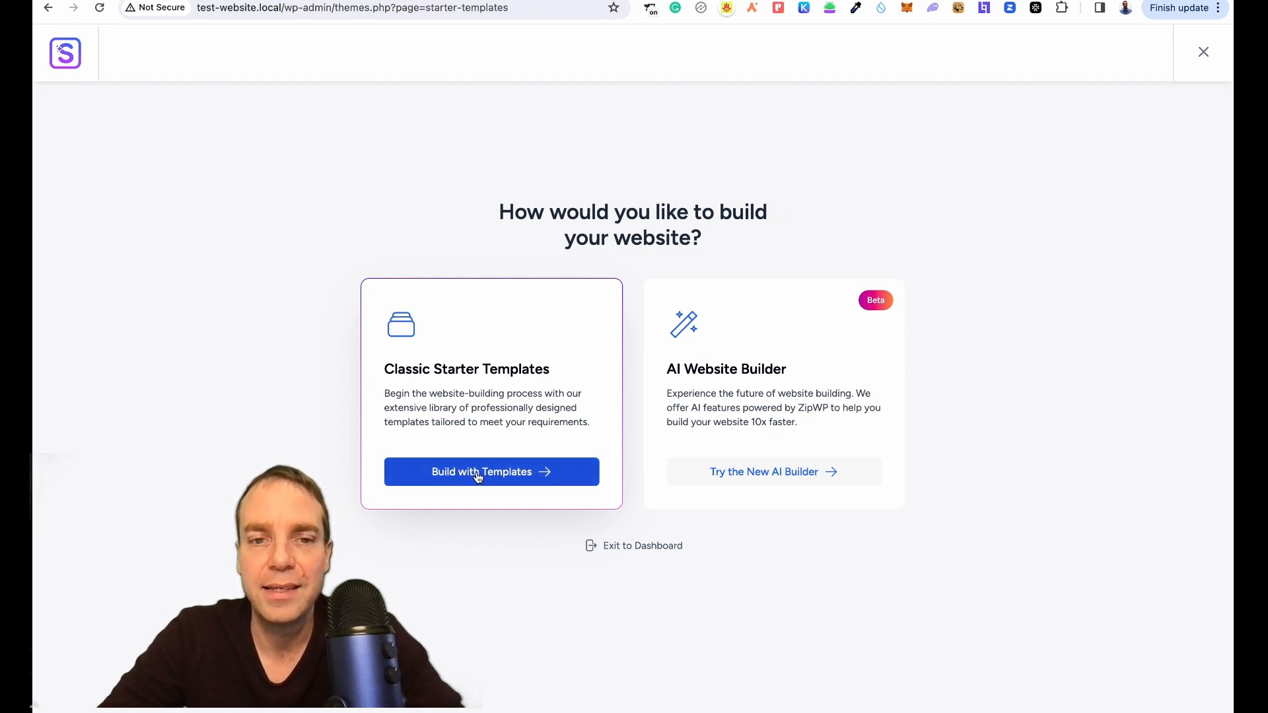
click(498, 480)
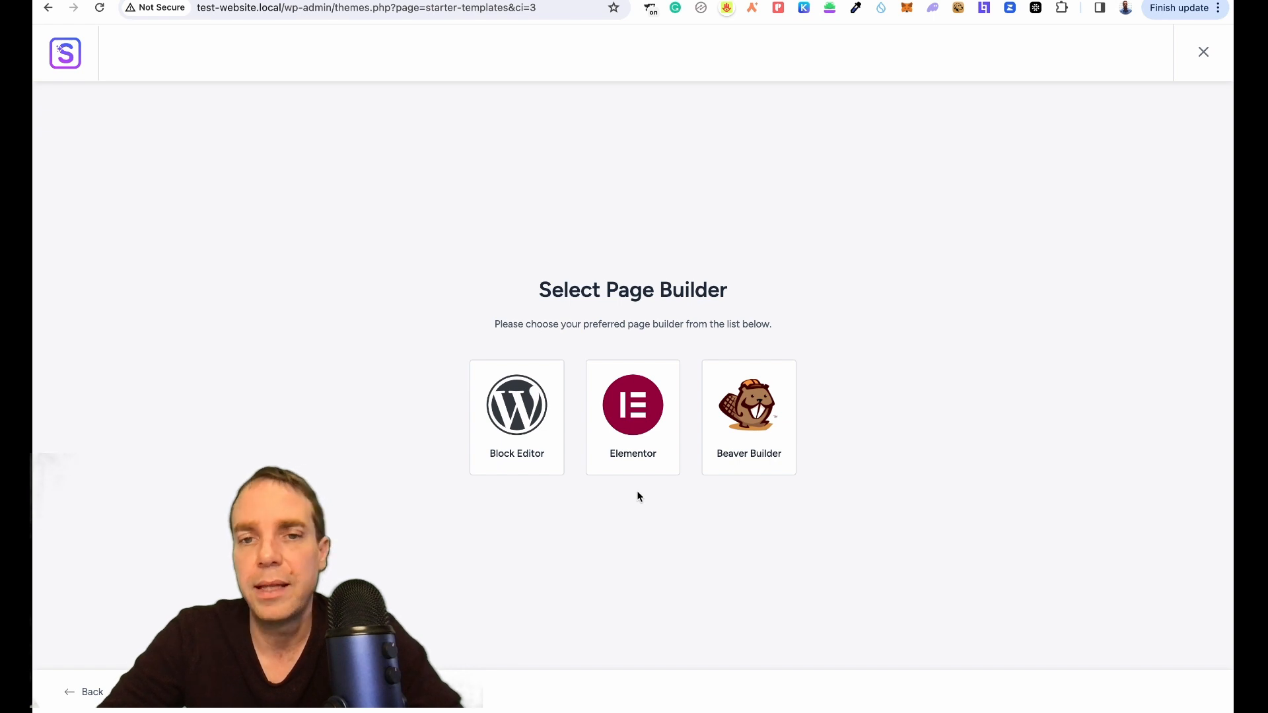
click(634, 407)
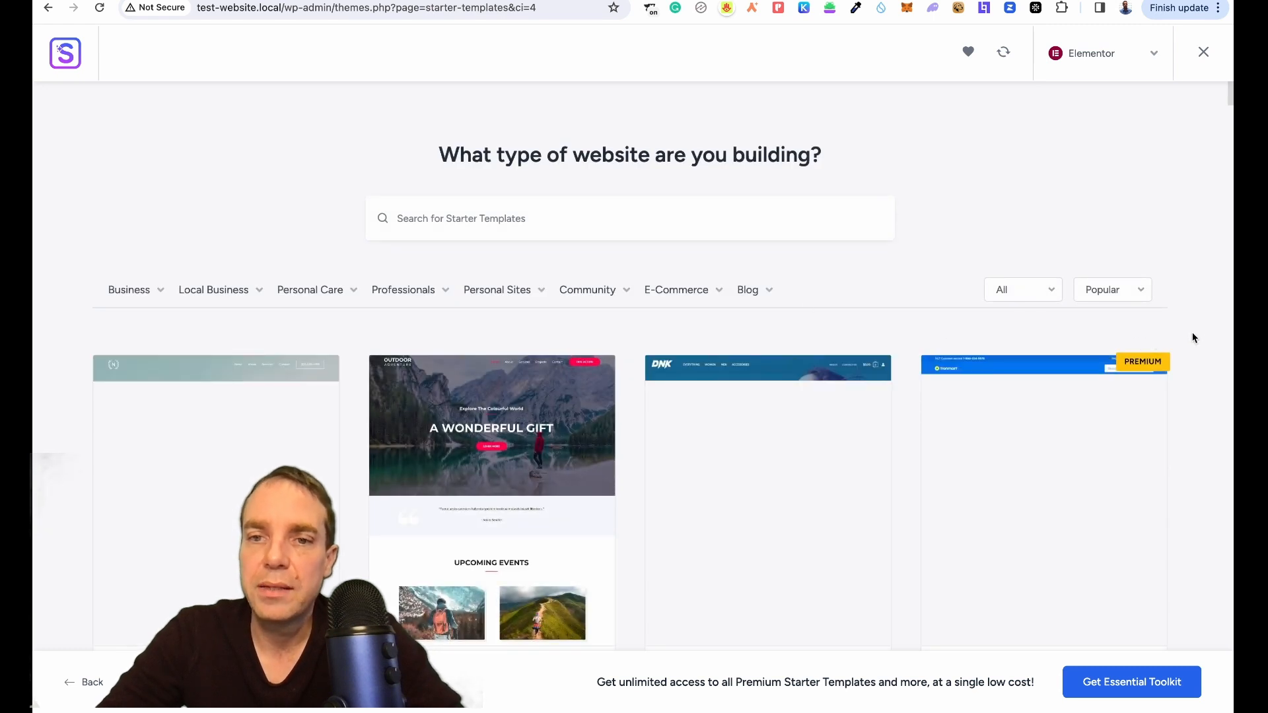
Browse the popular Elementor starter templates, comparing the free designs with the premium ones
scroll(1213, 333, down, 2)
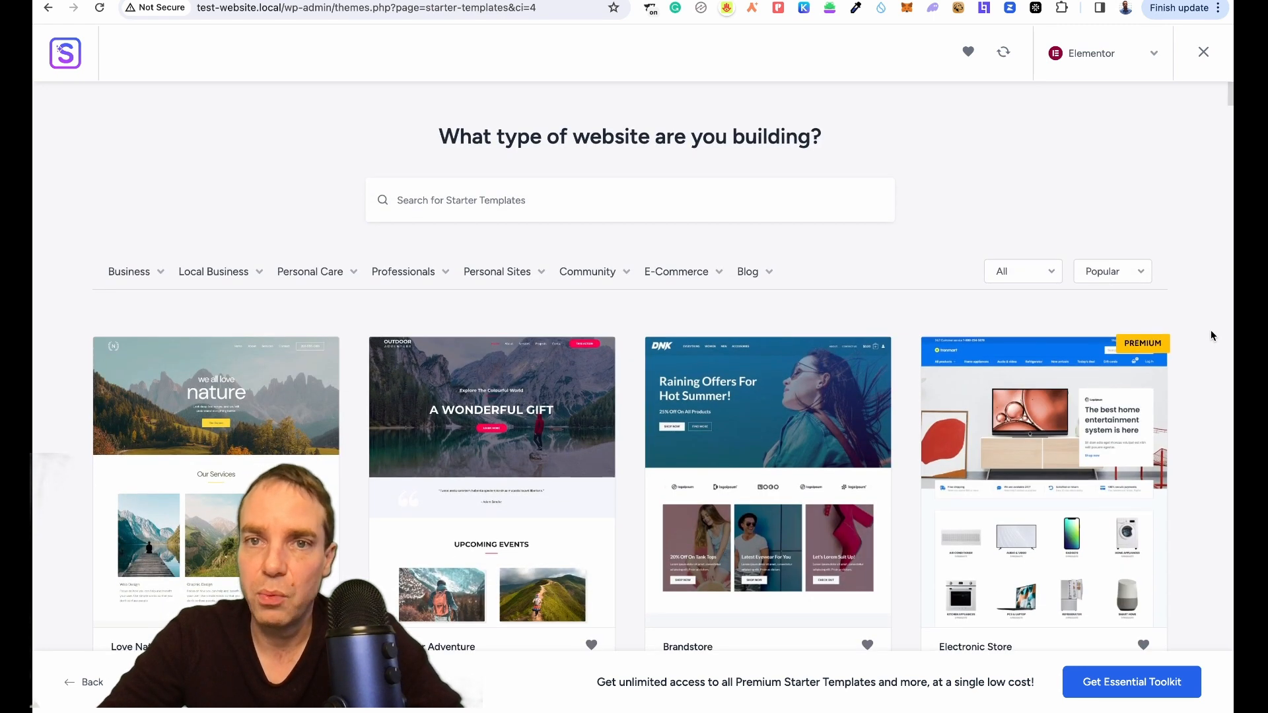
scroll(1213, 335, down, 1)
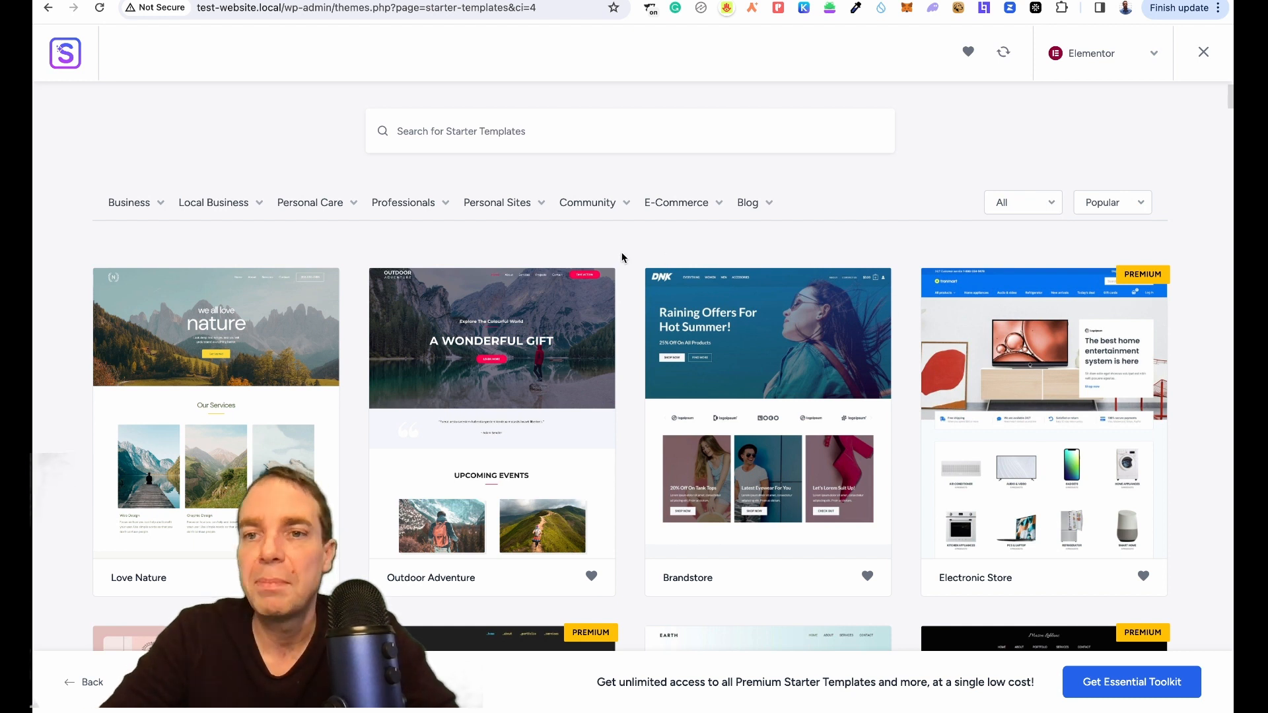
scroll(629, 257, down, 2)
scroll(626, 256, down, 1)
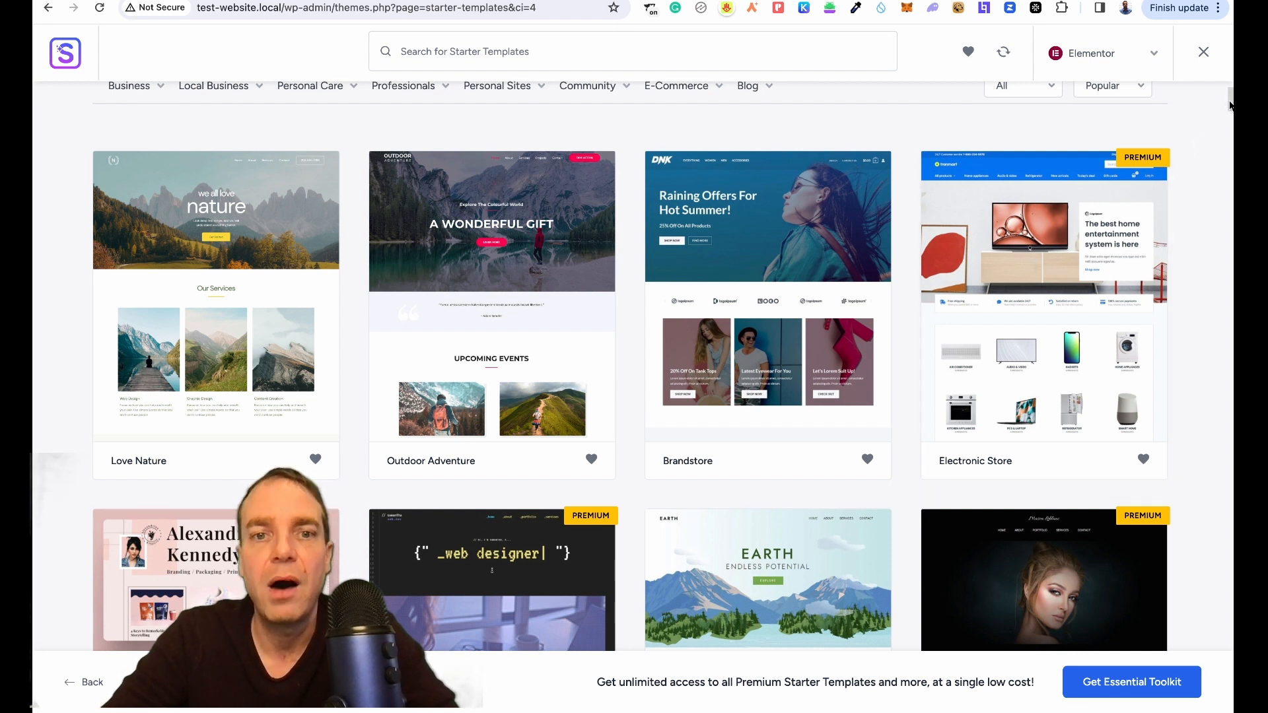
drag(1231, 99, 1231, 127)
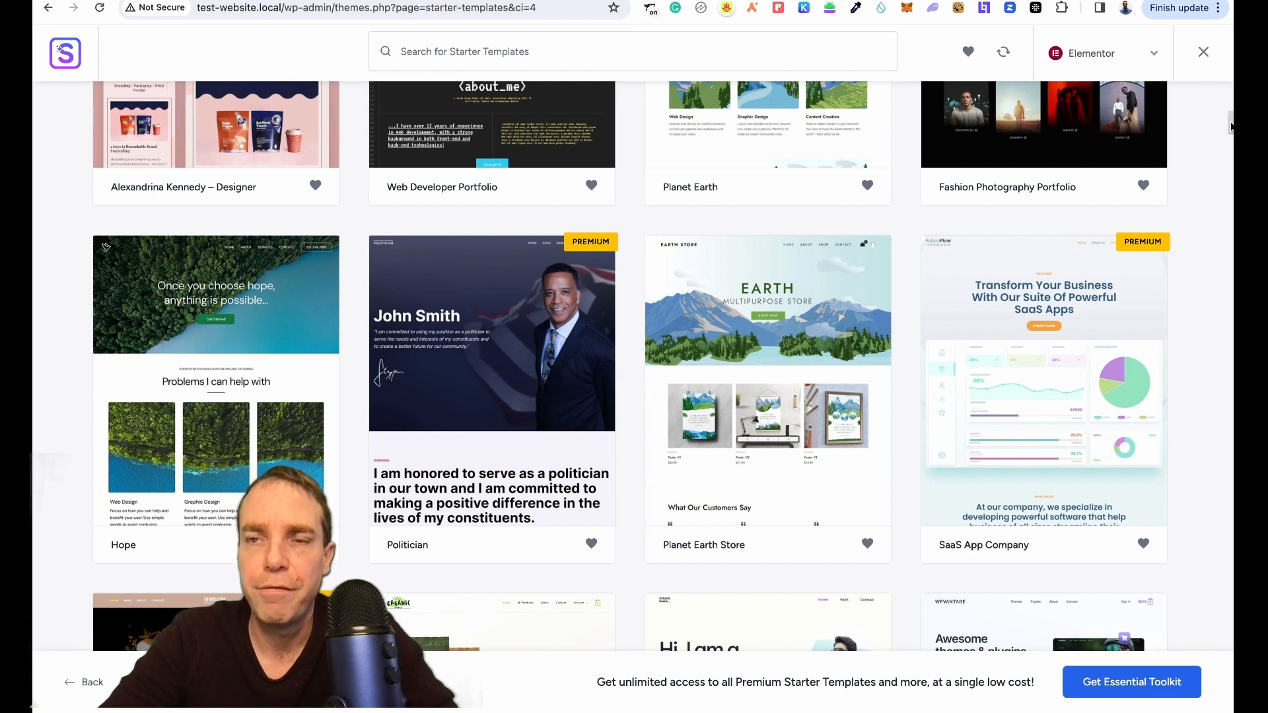
Review the subcategories offered under the starter template categories, such as Professionals, Personal Sites and Blog
drag(1231, 127, 1231, 95)
mouse_move(386, 288)
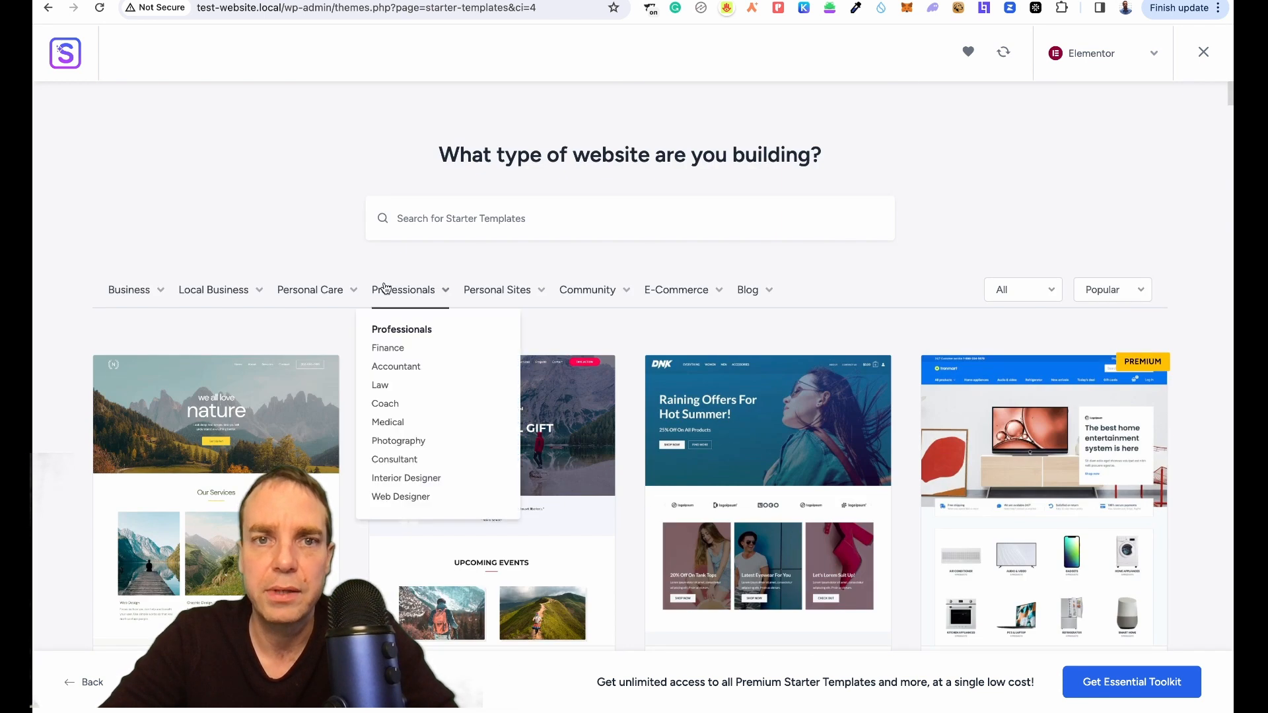
mouse_move(128, 292)
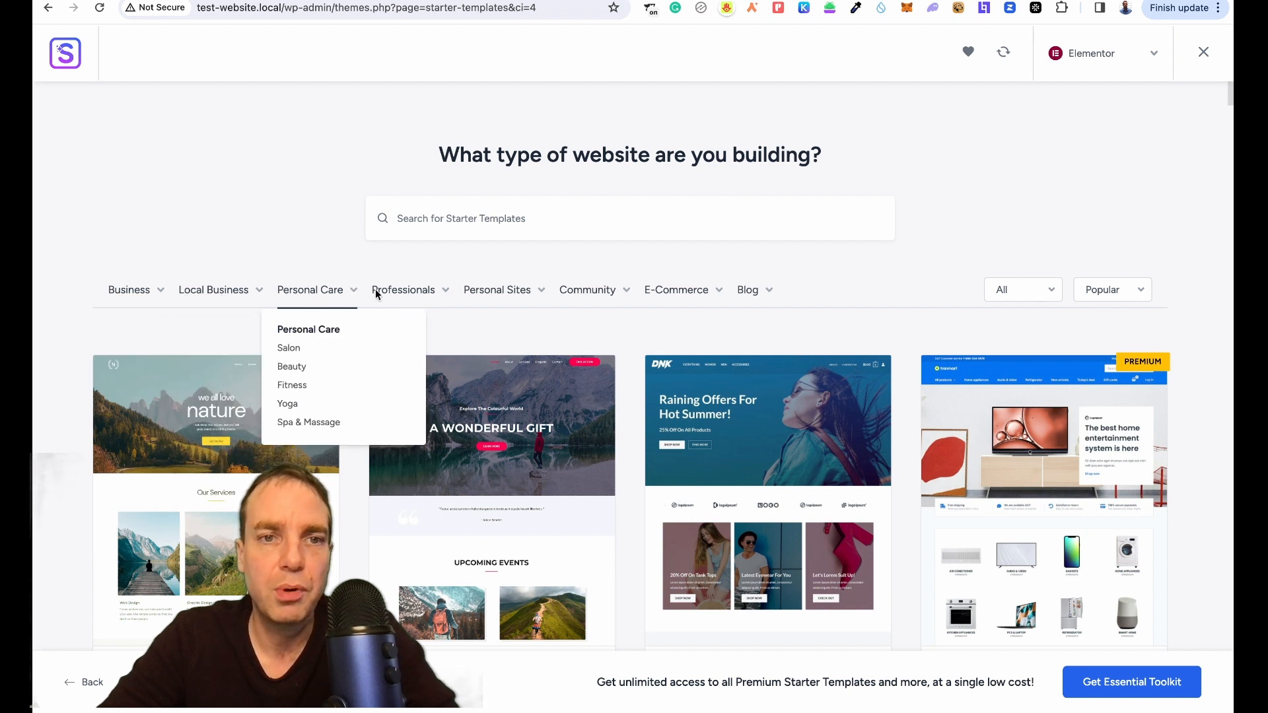
mouse_move(473, 297)
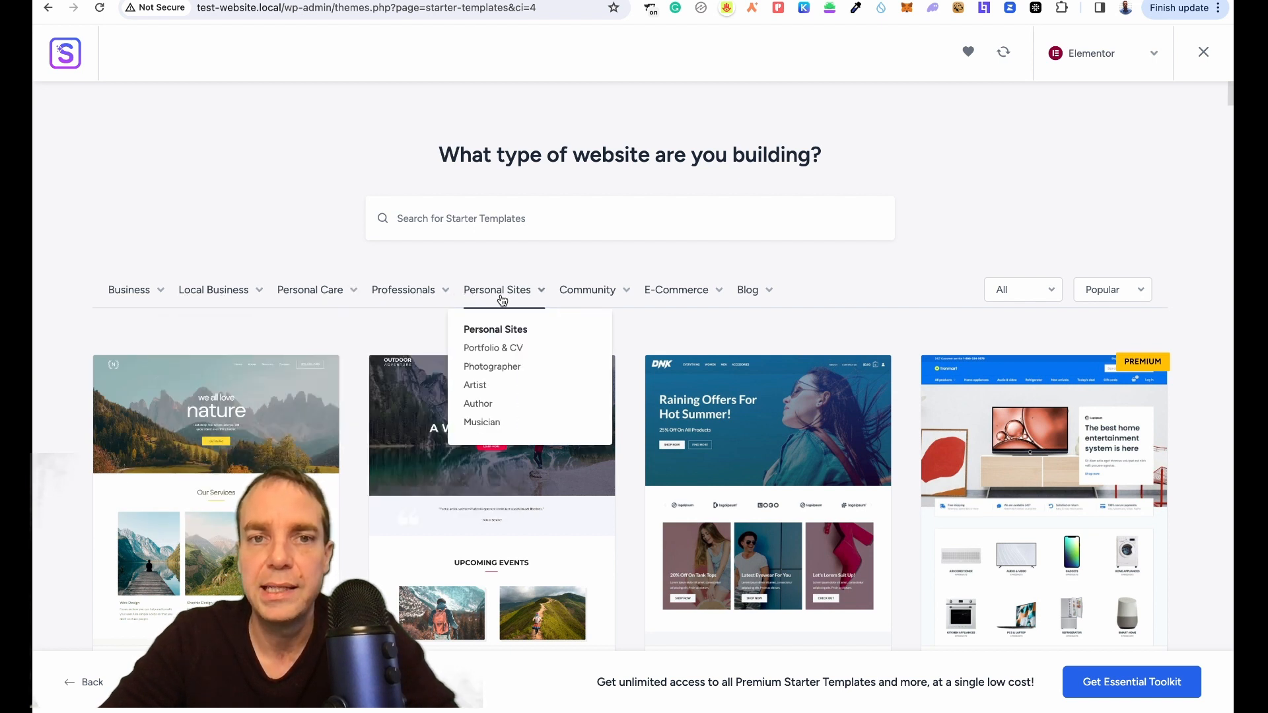
mouse_move(570, 301)
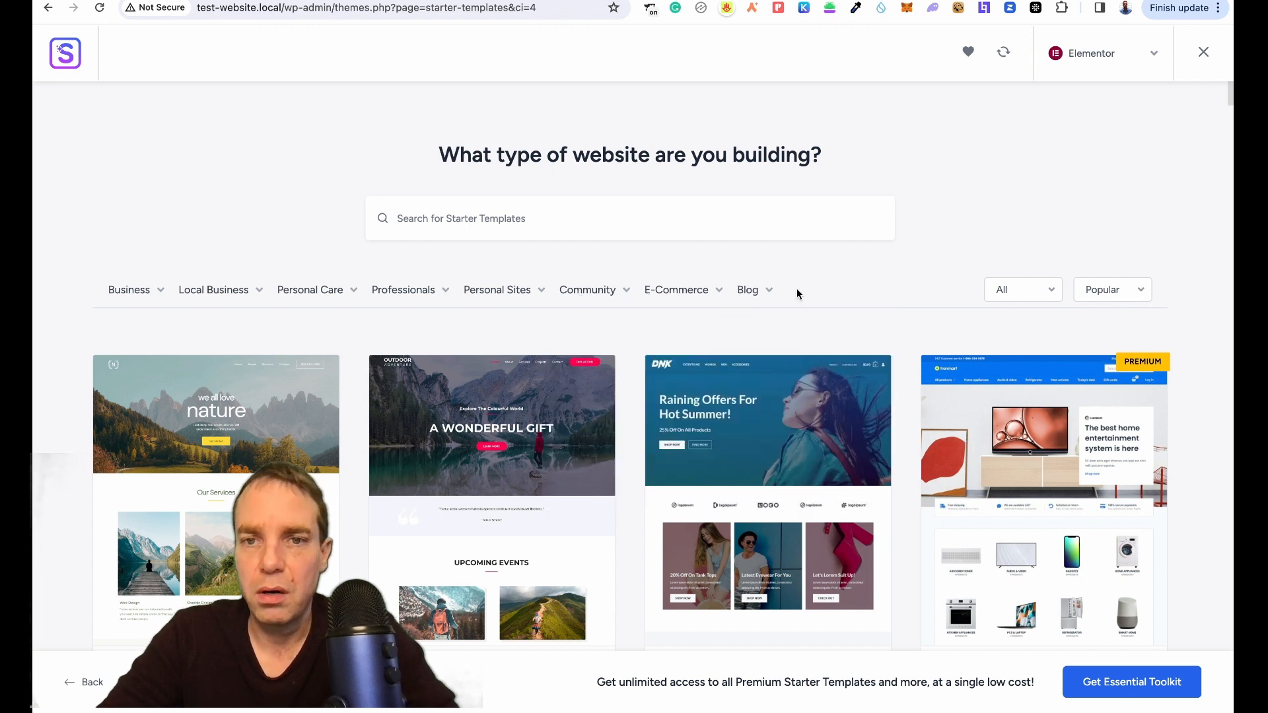
mouse_move(760, 294)
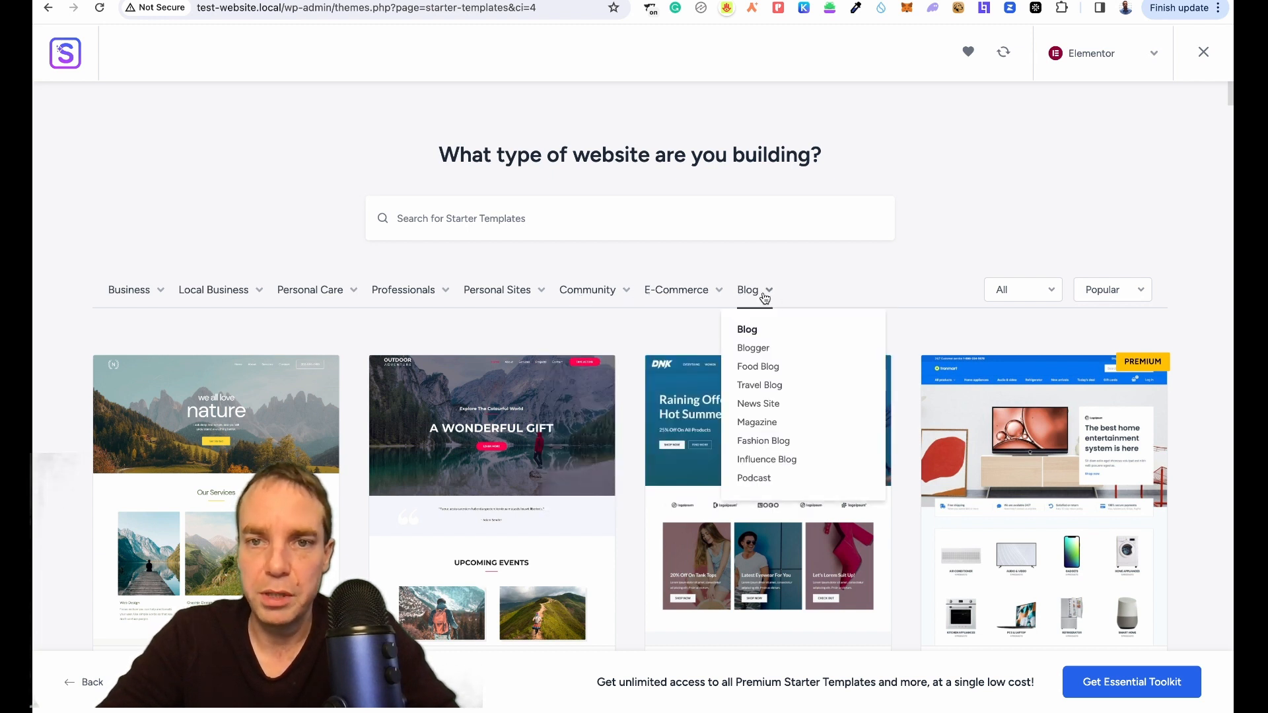
Find the free Roofing Agency template in the gallery and select it for the site
drag(1231, 101, 1232, 211)
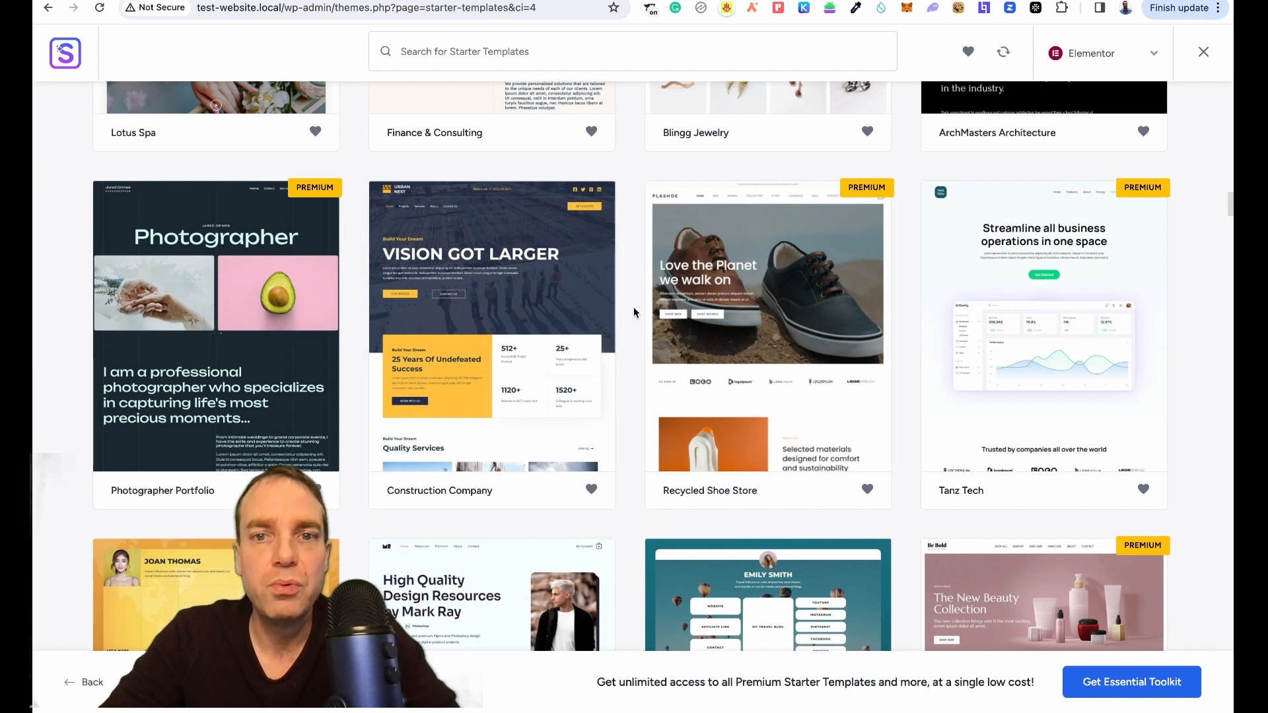
scroll(633, 307, down, 5)
drag(1230, 218, 1231, 355)
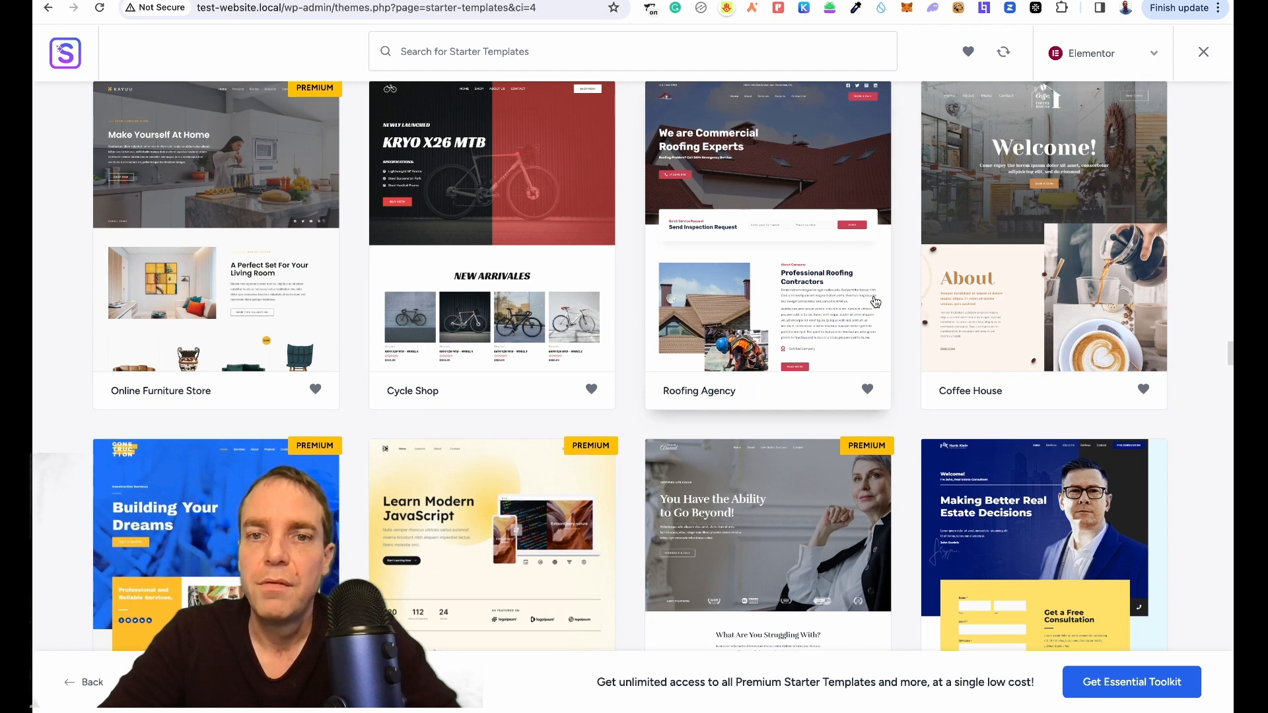
scroll(865, 317, up, 1)
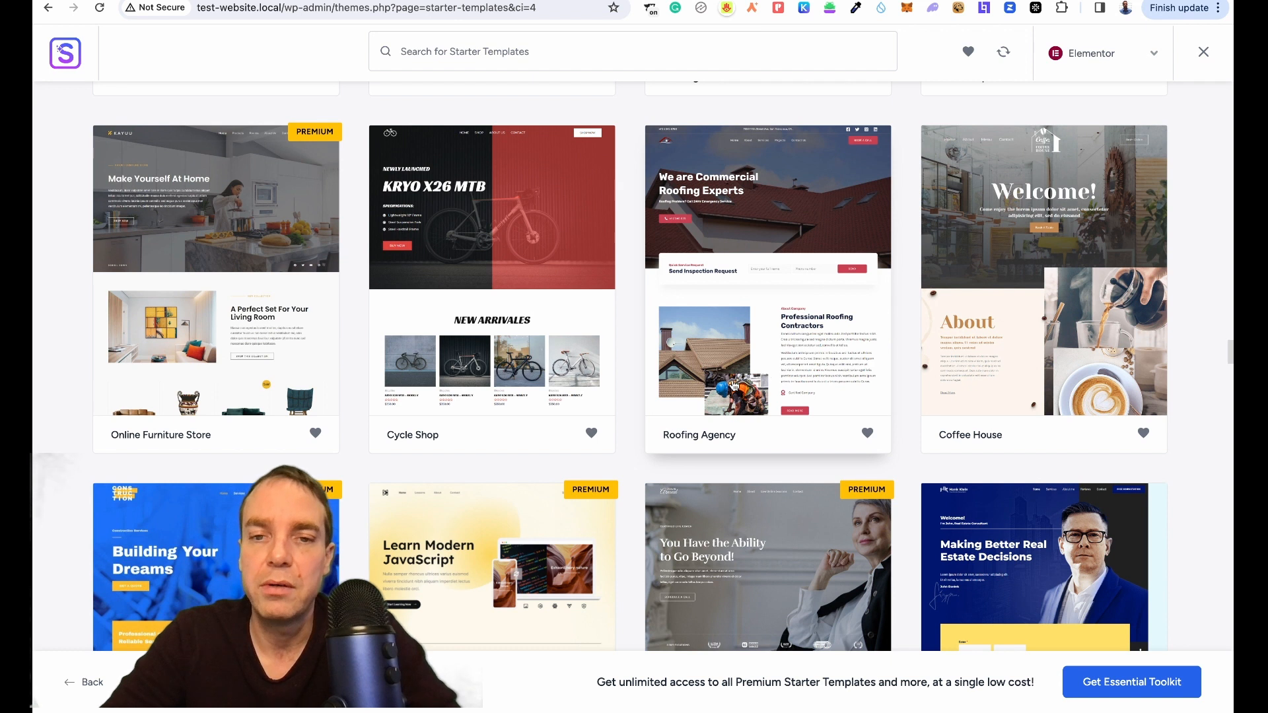
click(766, 308)
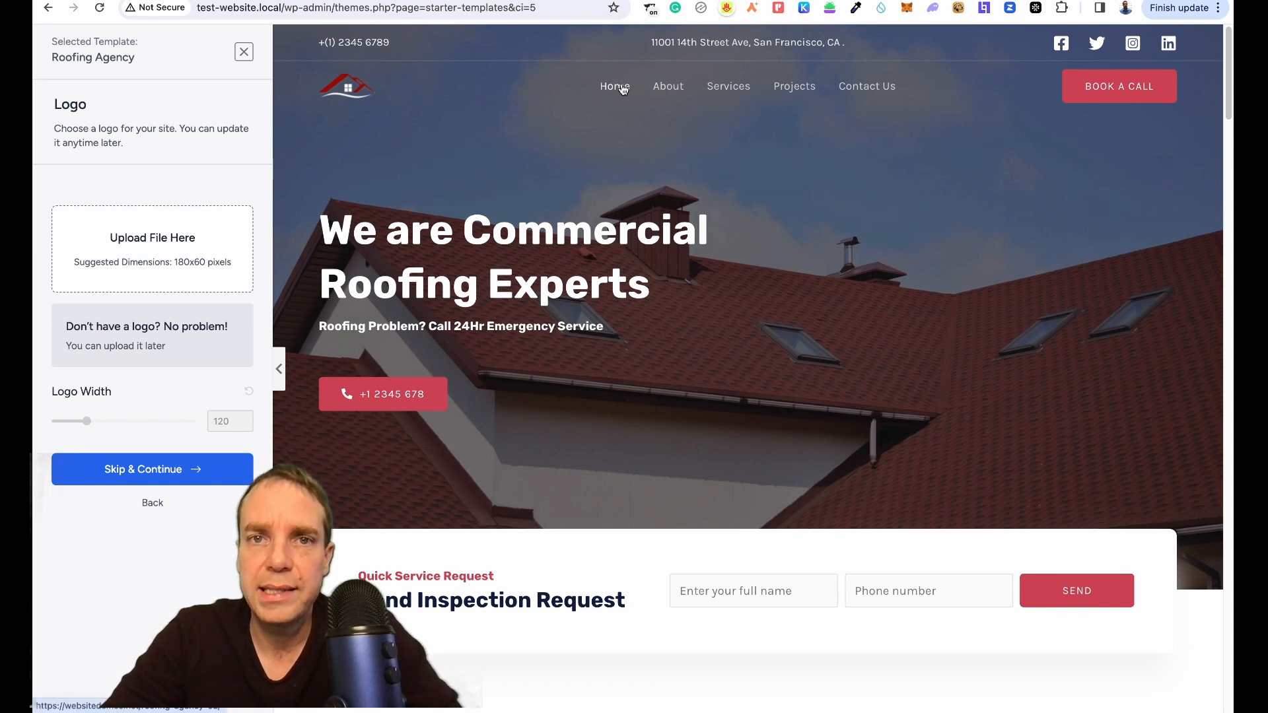
Examine the Roofing Agency homepage preview, from the header through services and testimonials to the free quote form
scroll(747, 370, down, 15)
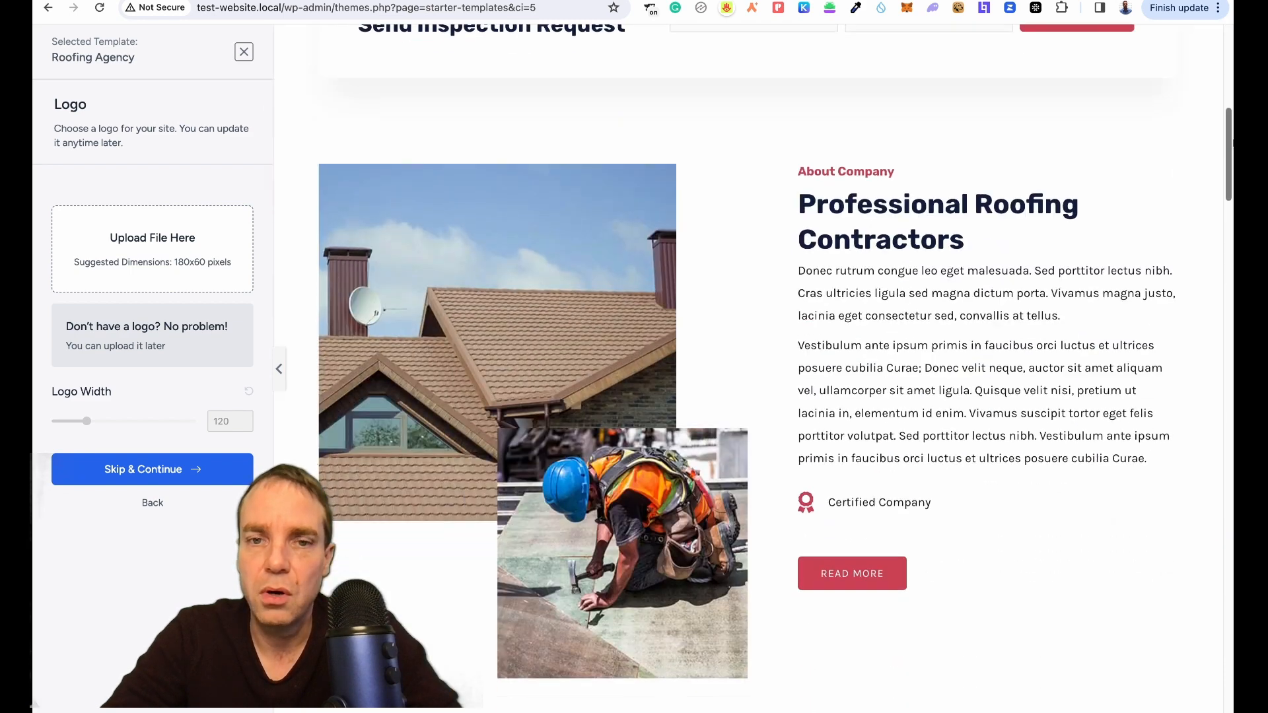
scroll(748, 370, down, 12)
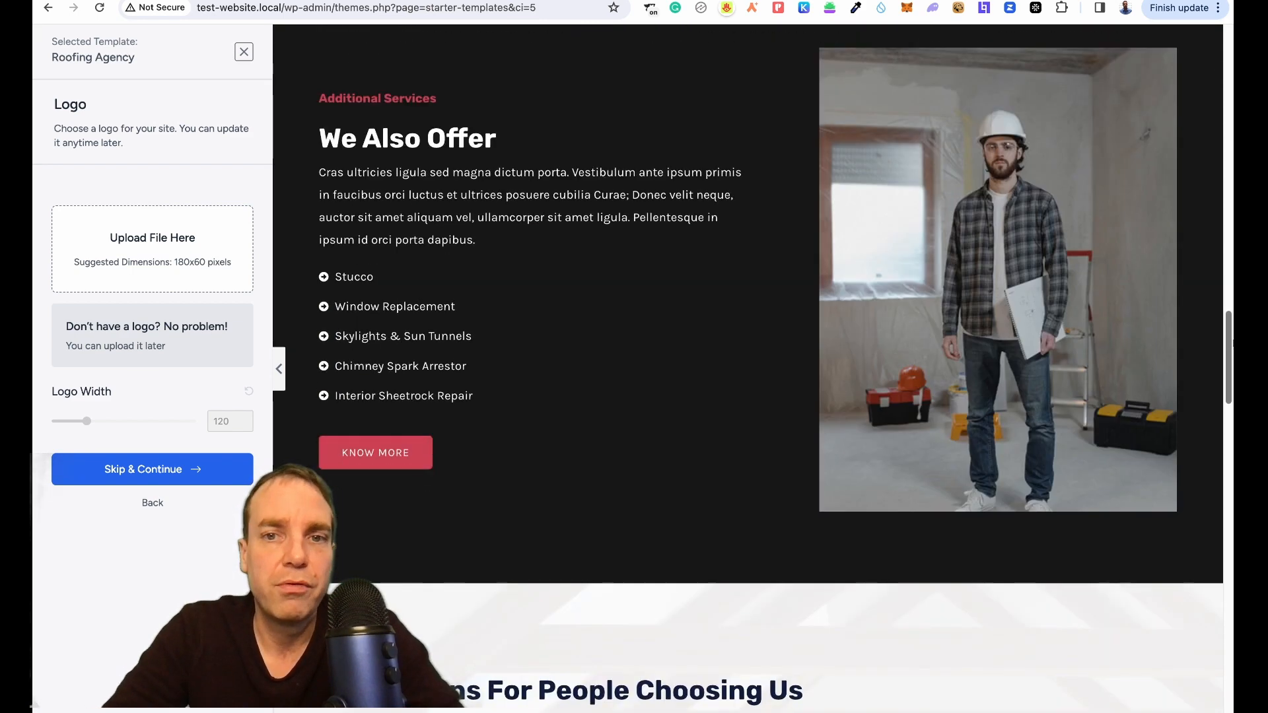
scroll(747, 370, down, 12)
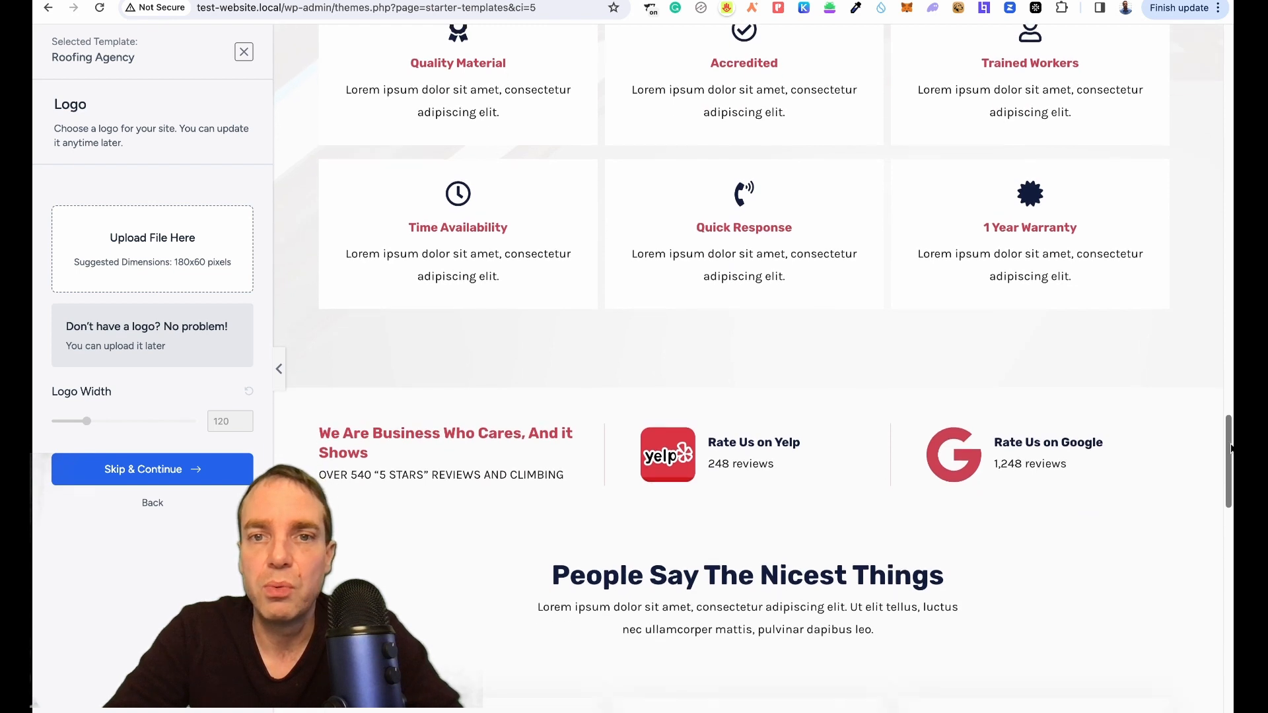
scroll(748, 370, down, 3)
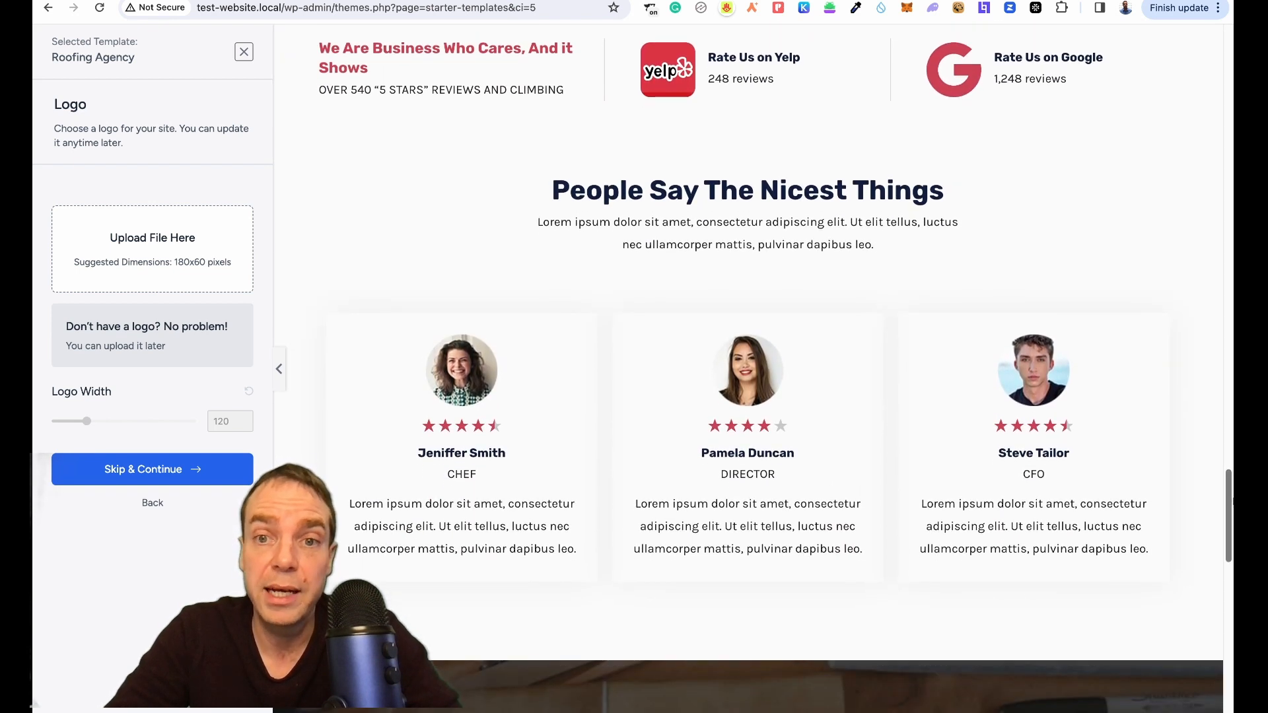
scroll(747, 370, down, 15)
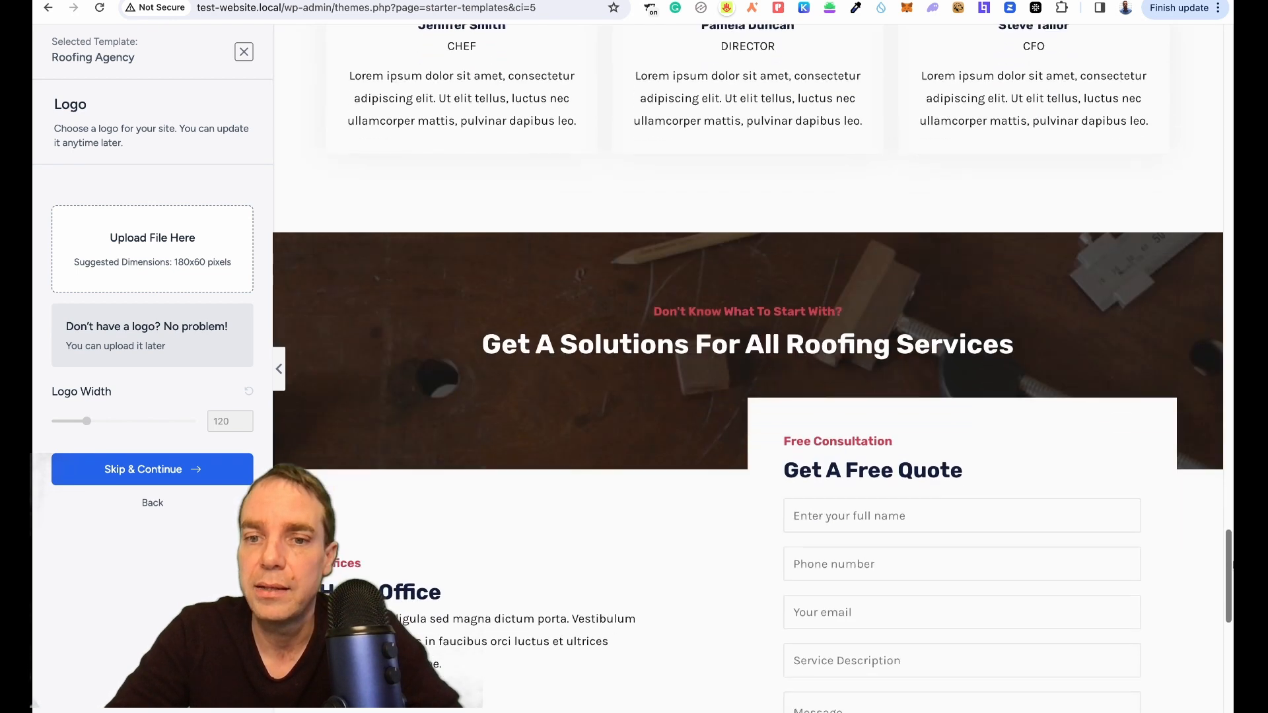
scroll(802, 430, up, 11)
scroll(802, 430, down, 8)
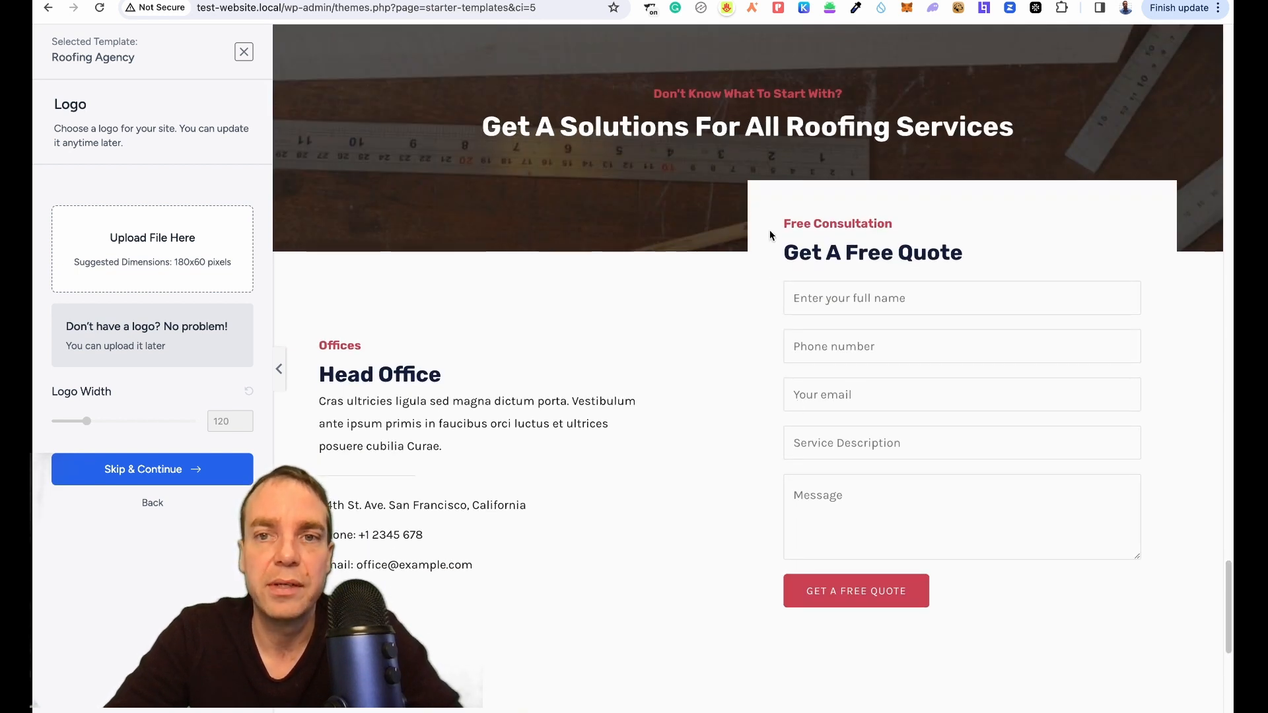
drag(1225, 557, 1213, 184)
scroll(1213, 185, up, 15)
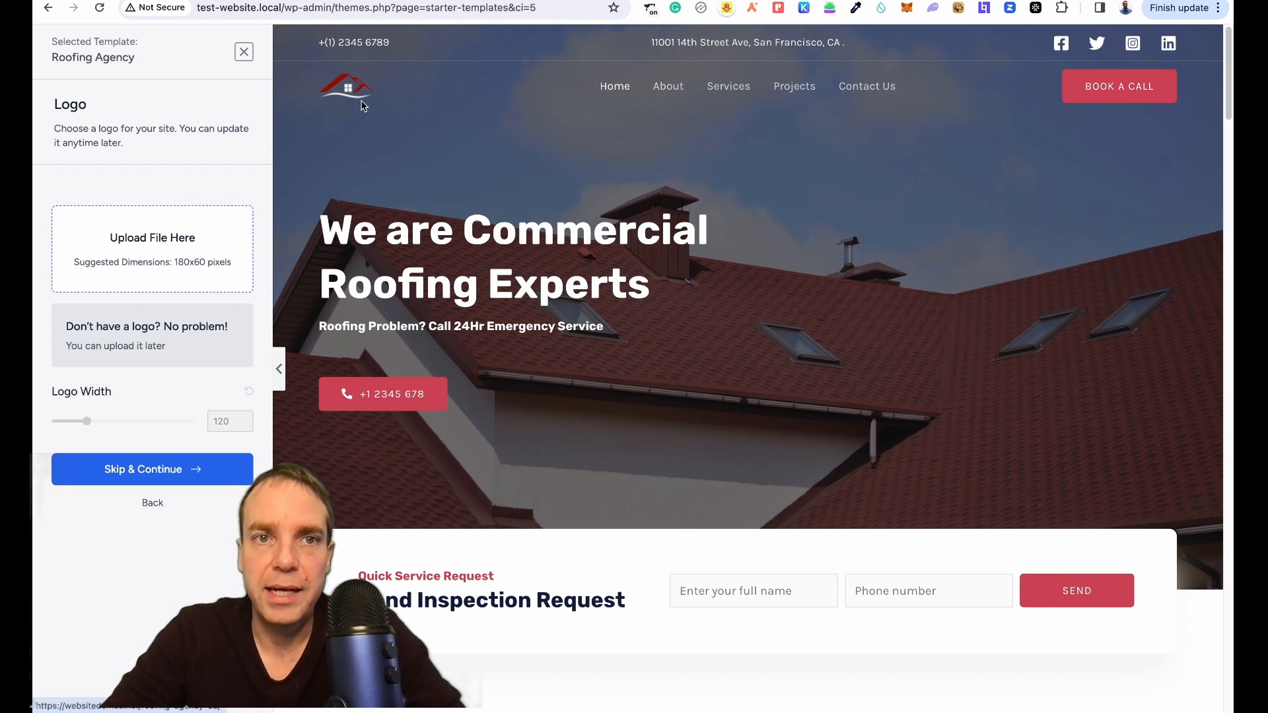
Skip the logo upload, try the light blue palette and apply the green color palette to the template
click(193, 474)
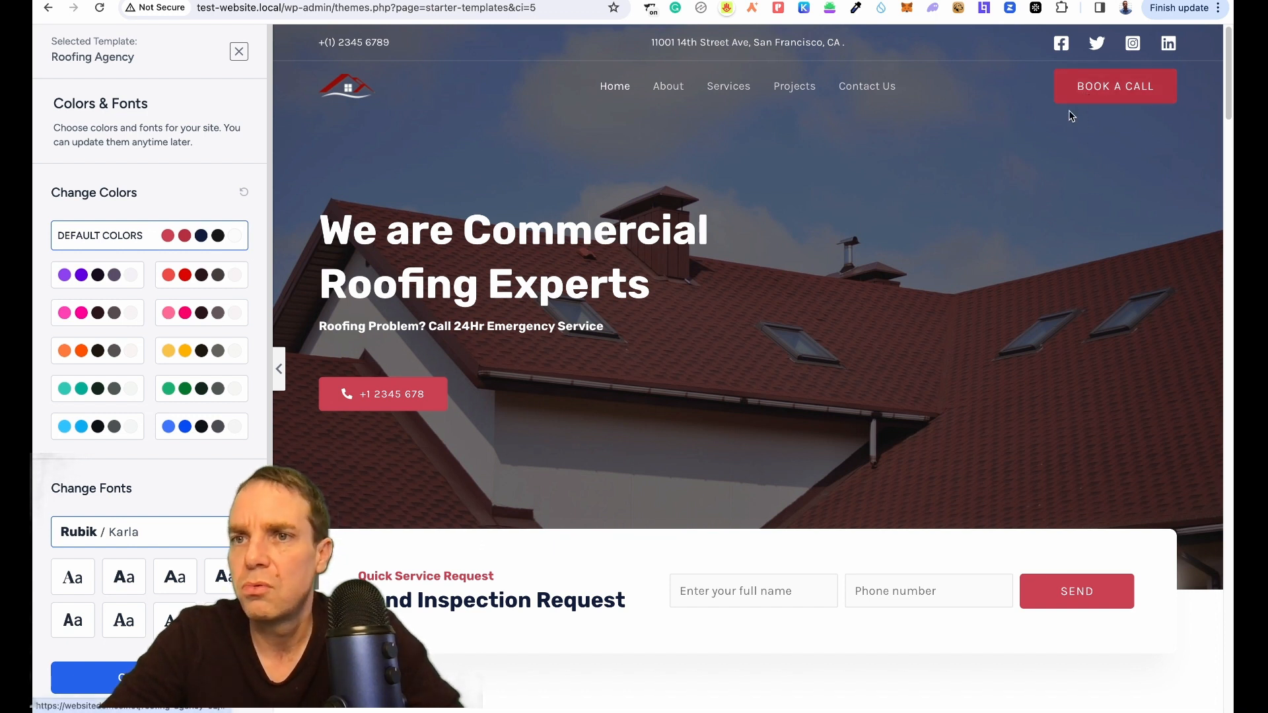
scroll(945, 218, down, 8)
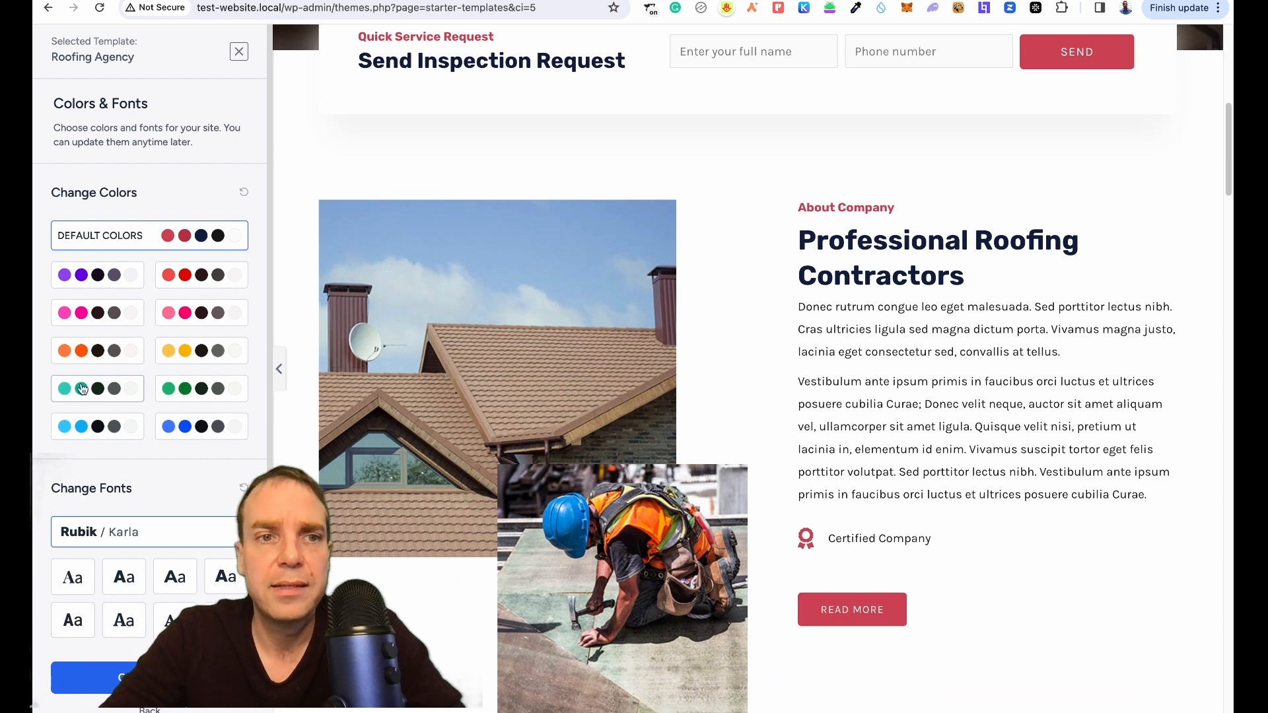
click(104, 428)
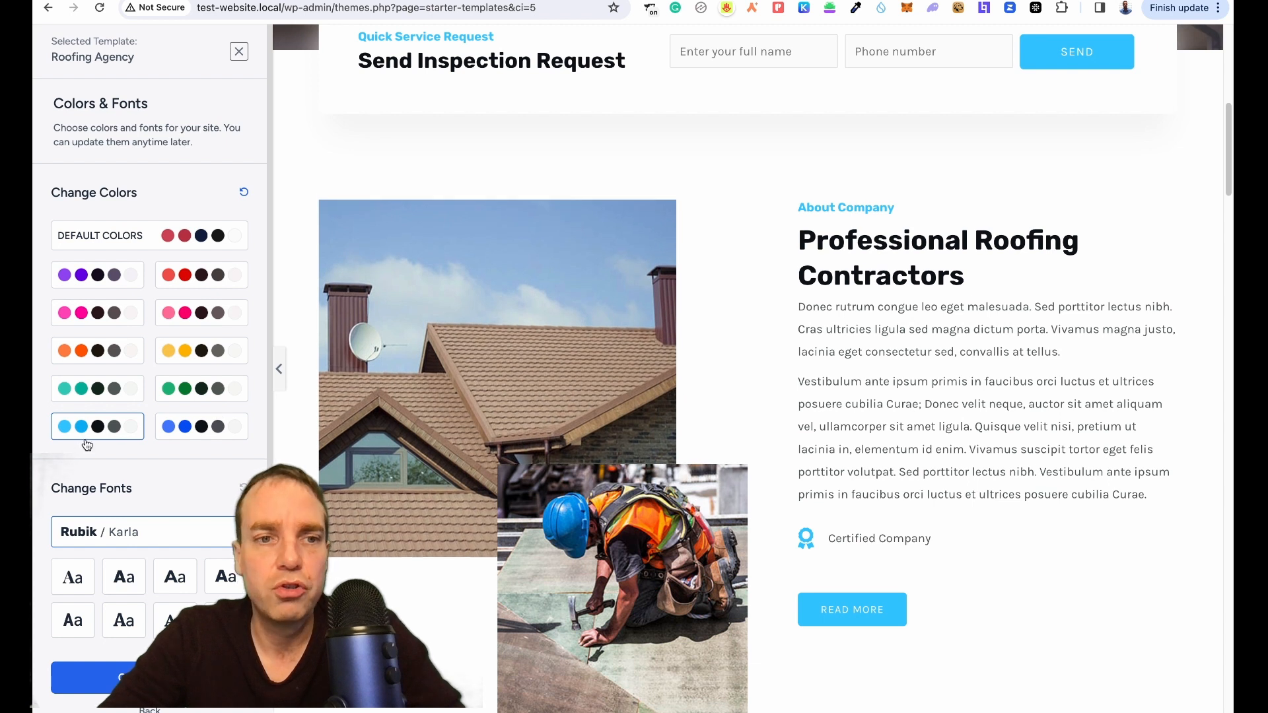
click(173, 399)
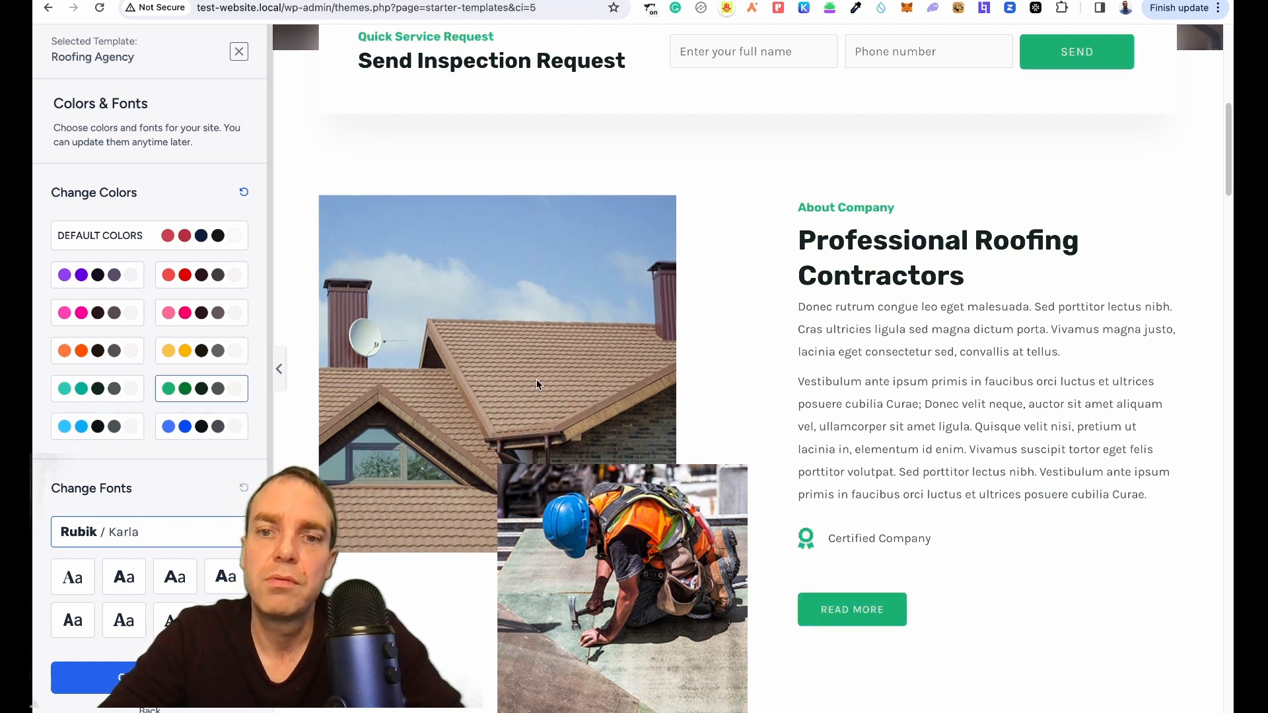
scroll(667, 391, up, 8)
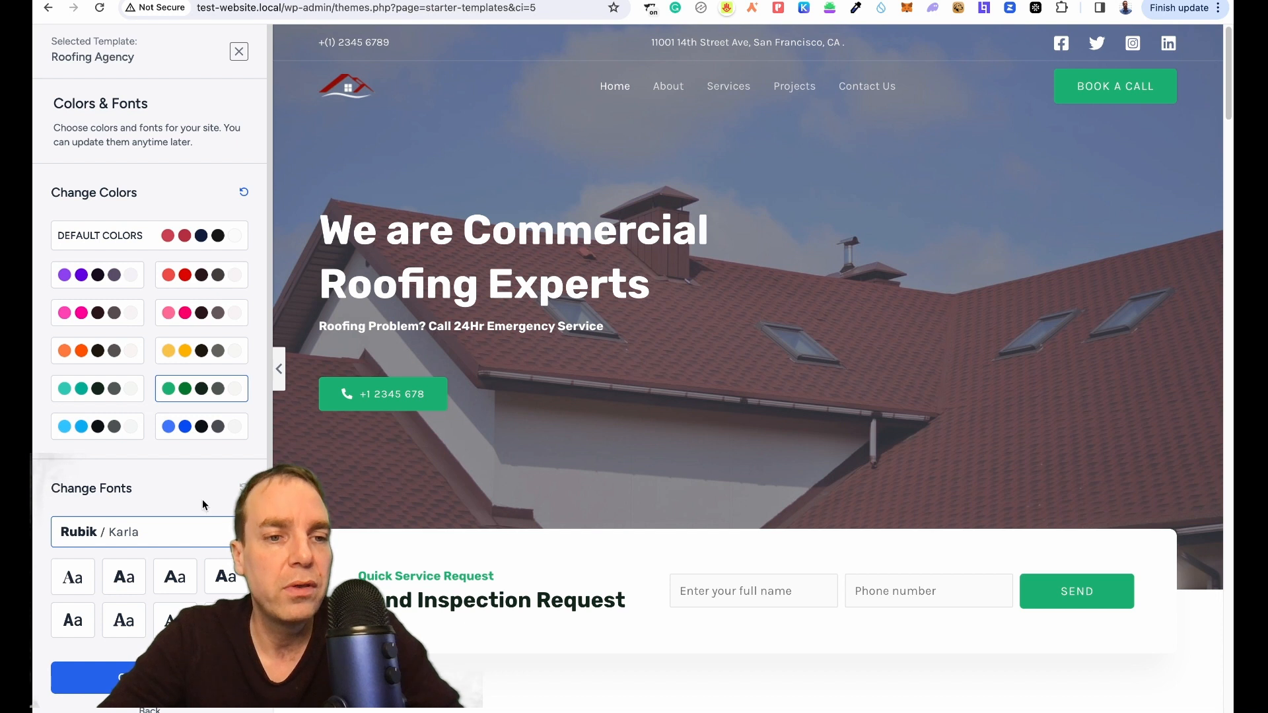
Try several font pairings on the template and set its fonts to Montserrat / Lato
scroll(203, 499, down, 1)
scroll(205, 496, down, 2)
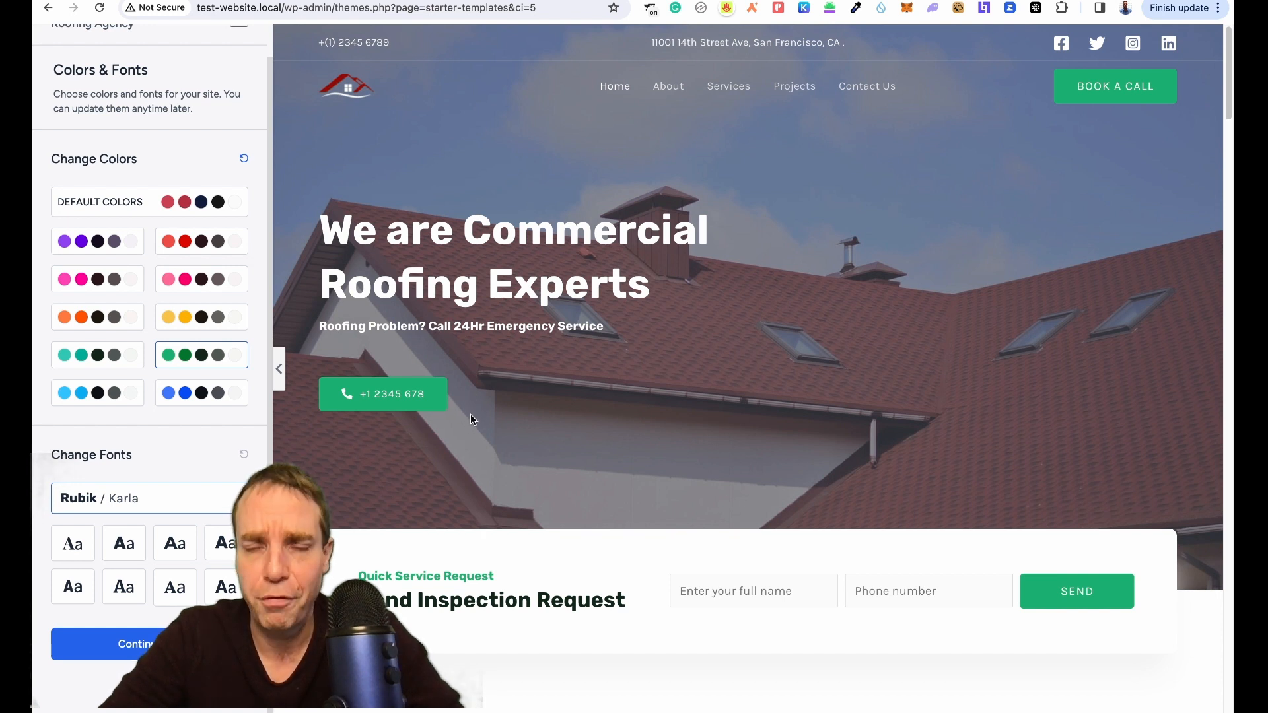
click(170, 548)
click(123, 542)
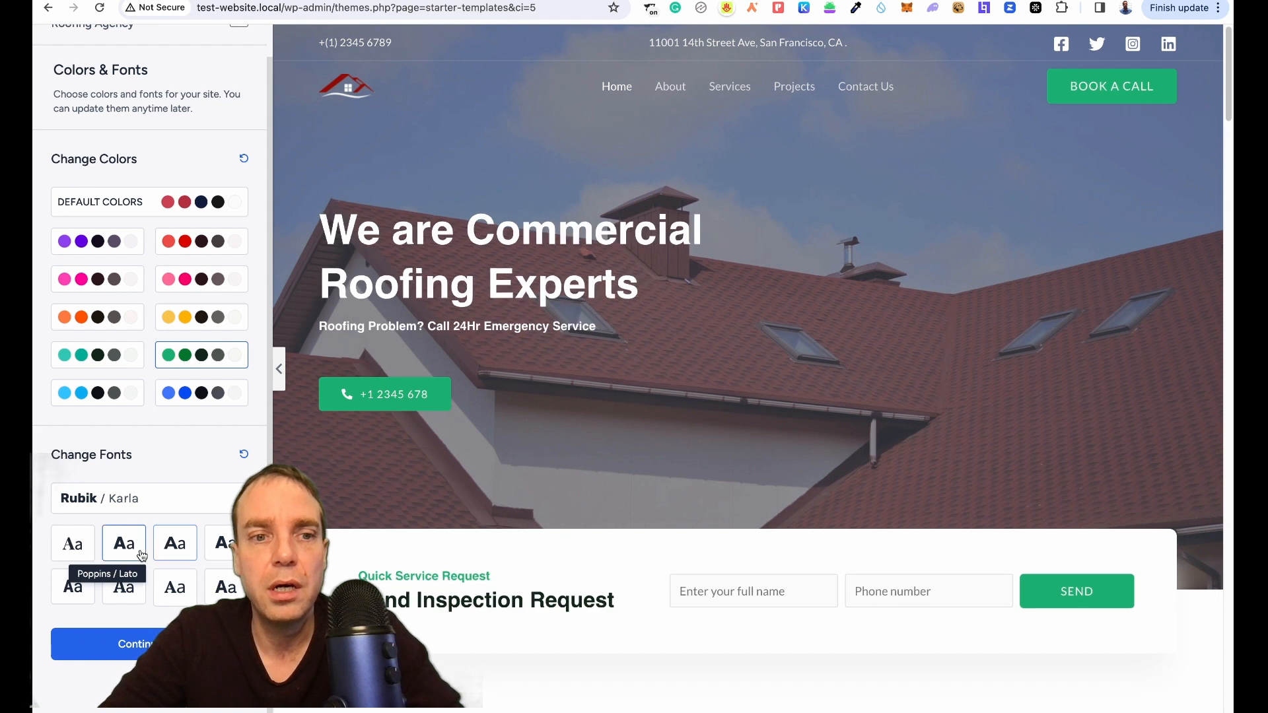
click(129, 598)
click(176, 587)
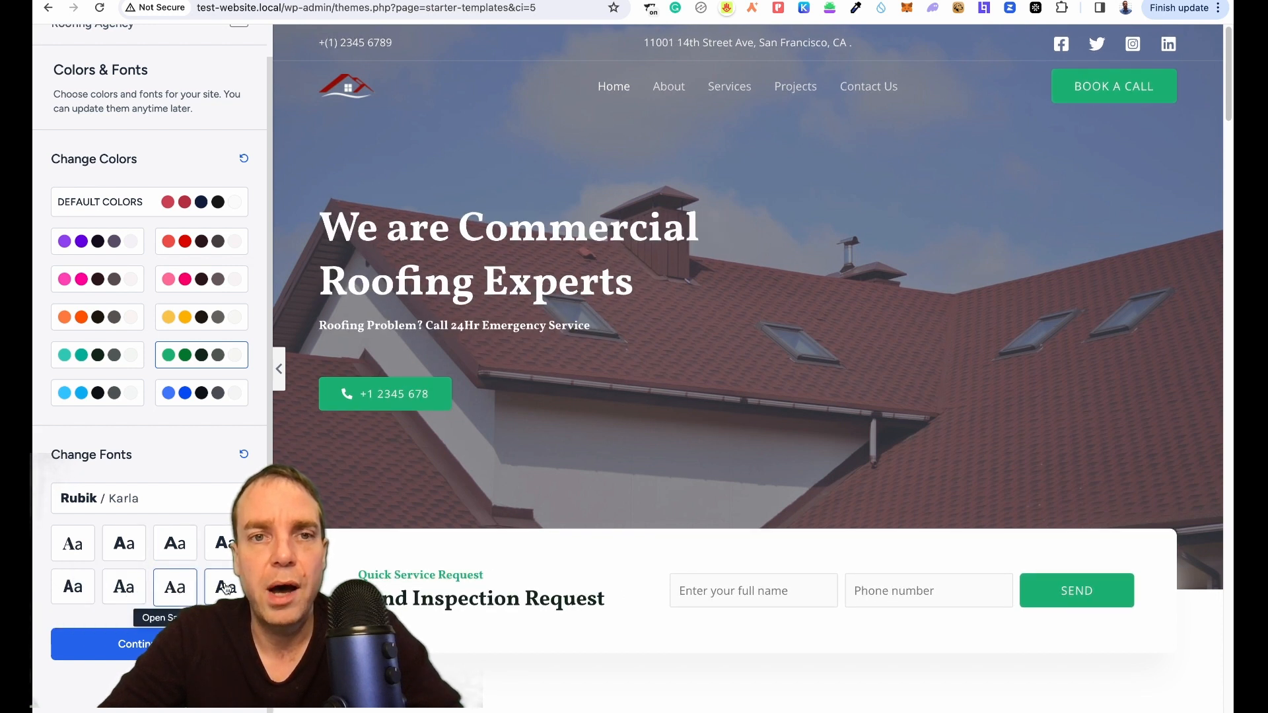
click(227, 586)
click(178, 549)
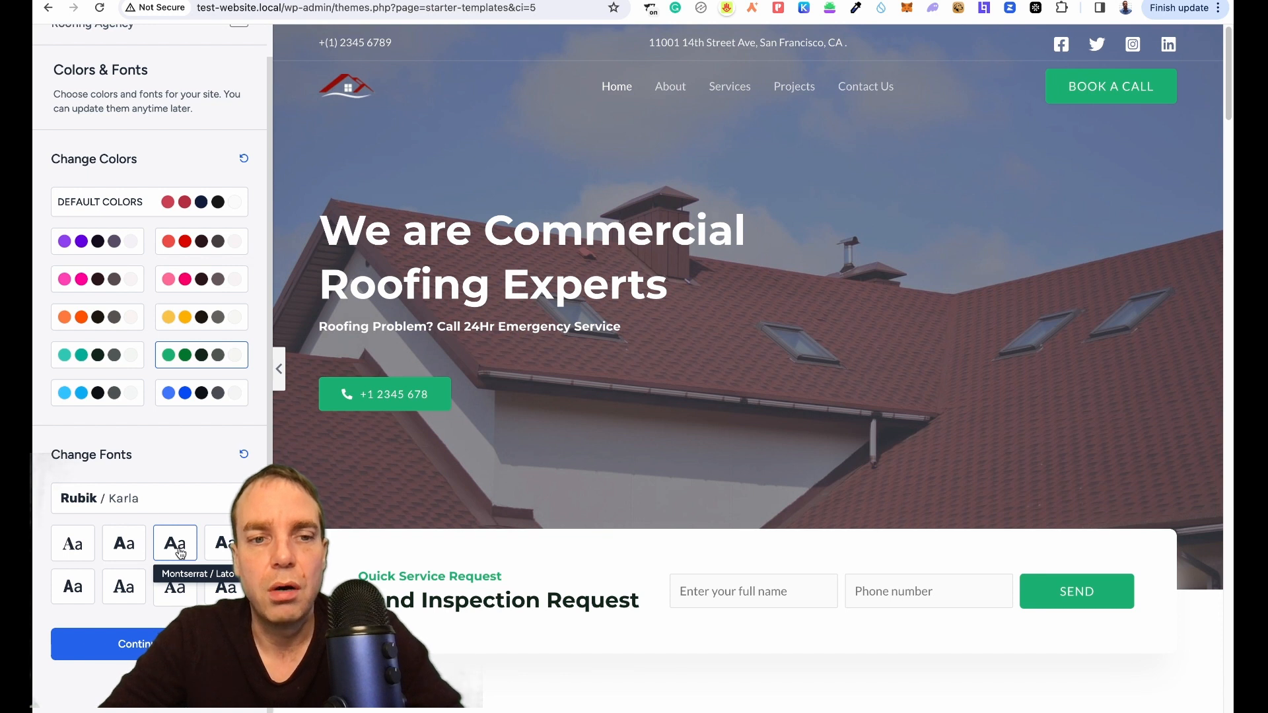
Build the website, importing customizer settings, widgets, required plugins and content without sharing non-sensitive data, and review its live homepage
click(99, 644)
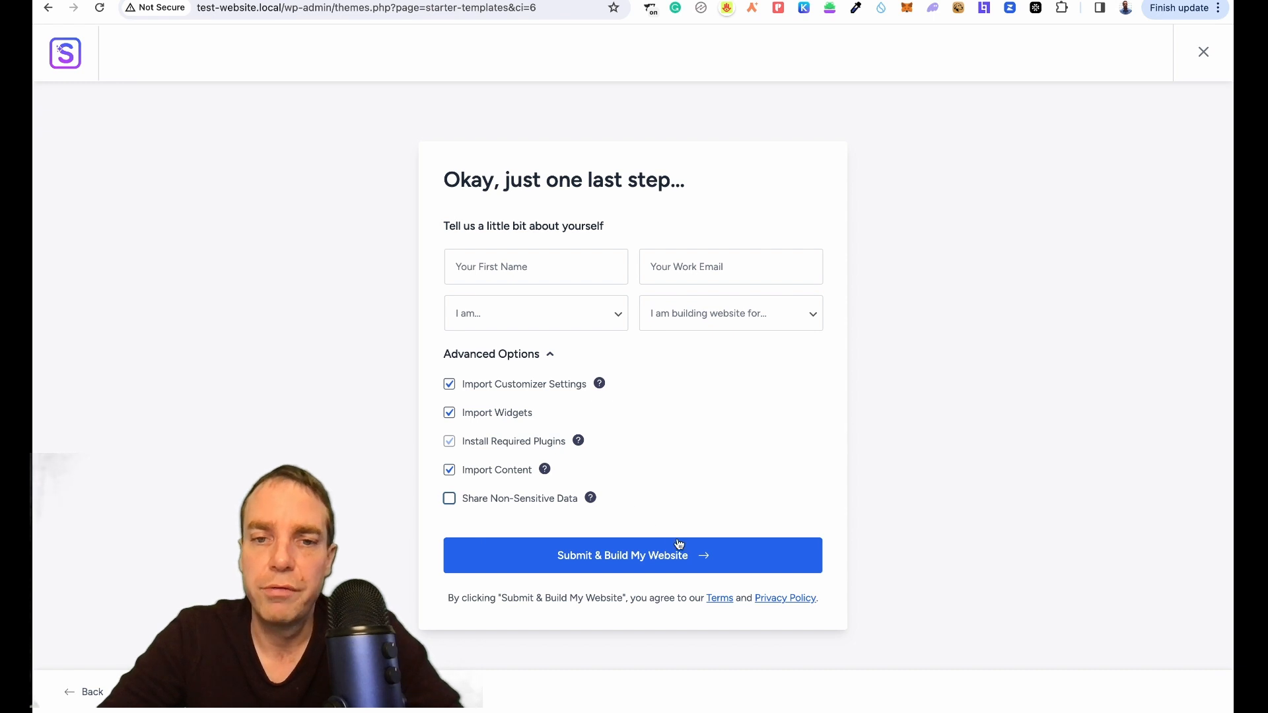
click(612, 565)
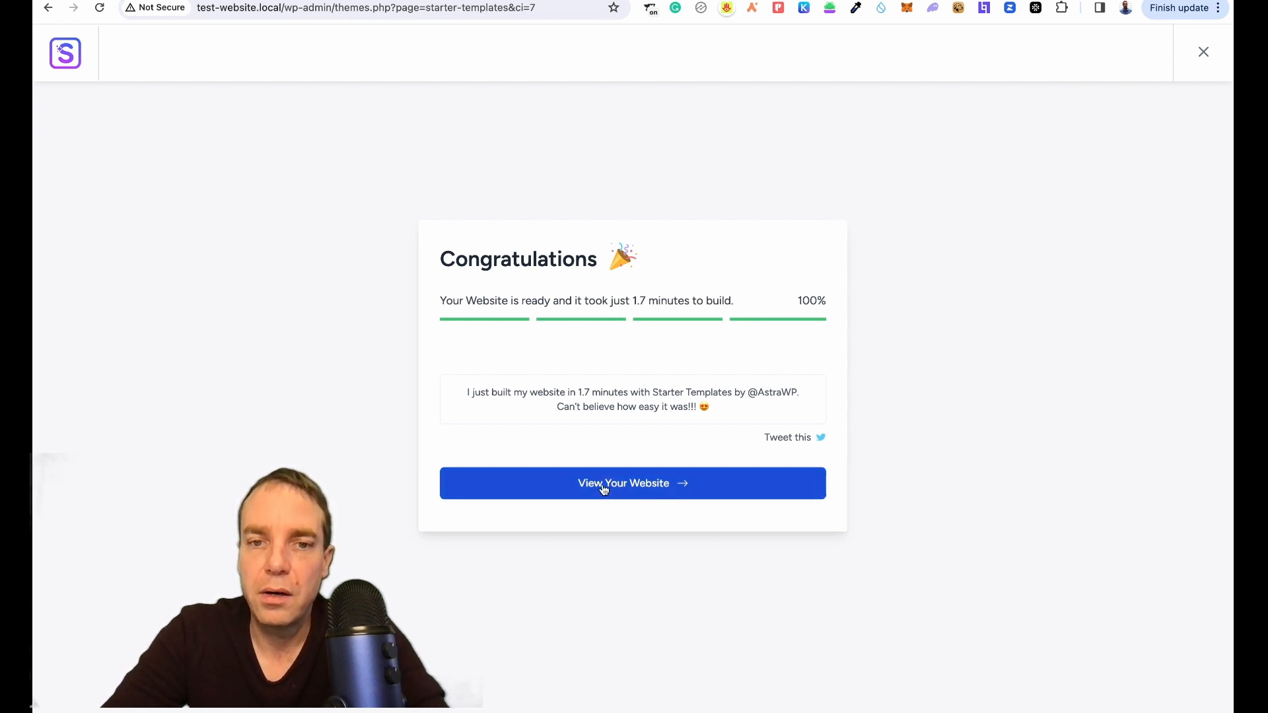
click(647, 494)
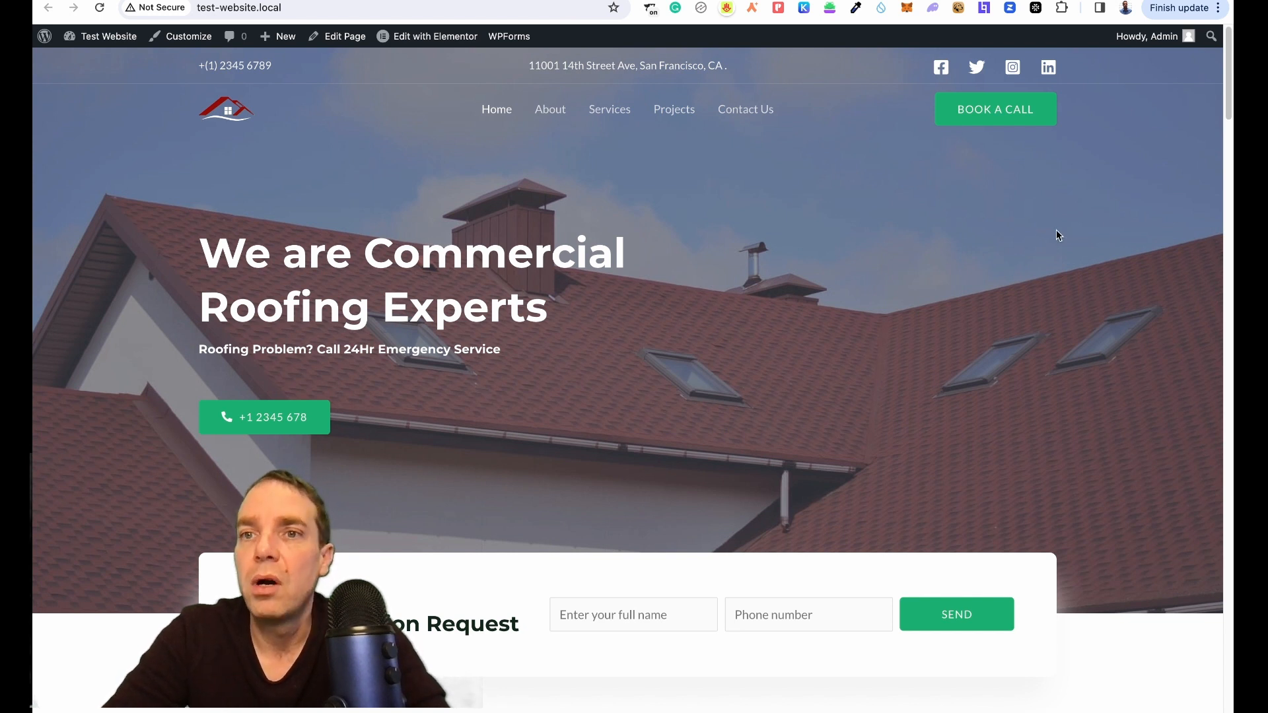
scroll(1056, 230, down, 5)
scroll(1221, 175, down, 10)
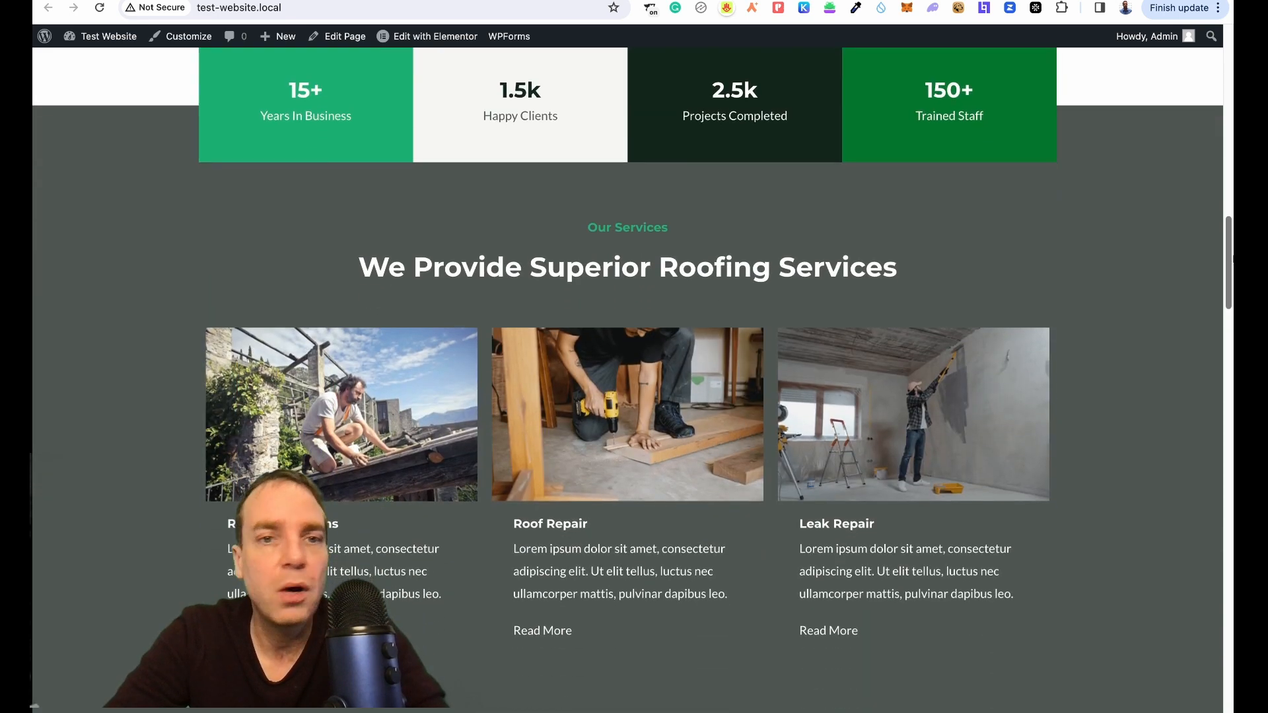
drag(1232, 257, 1210, 62)
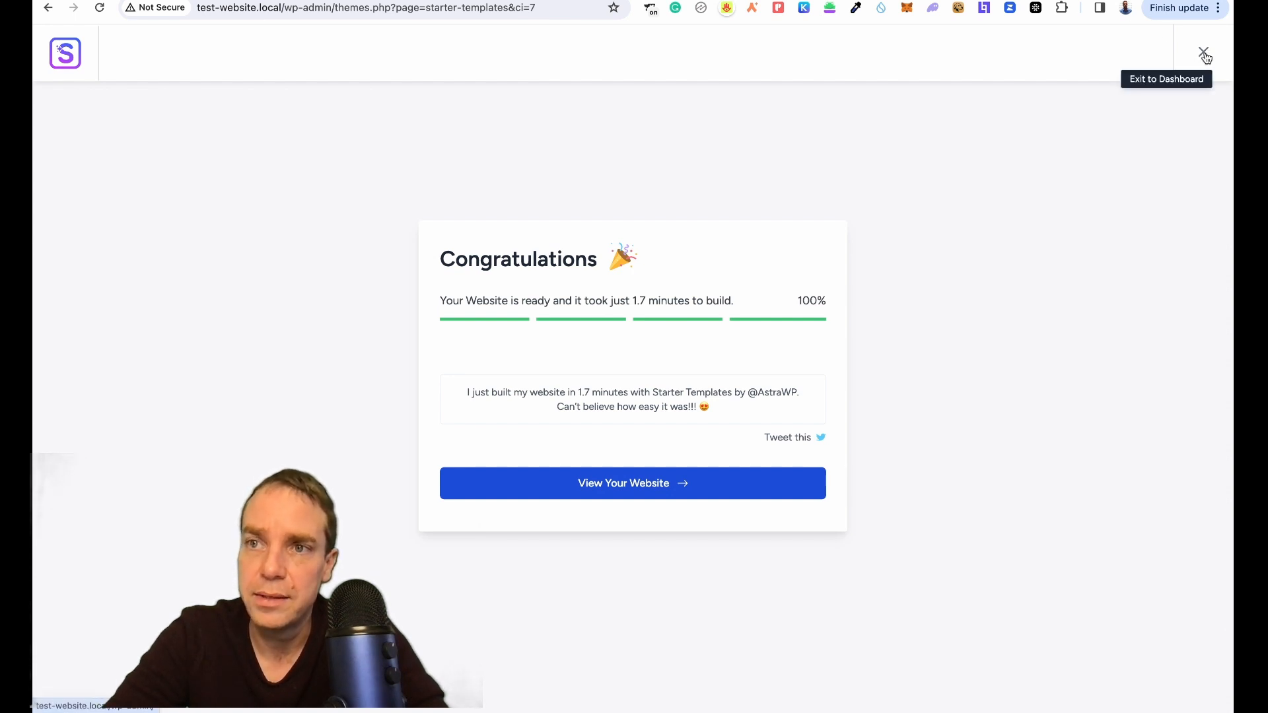
Exit the finished template import to the WordPress dashboard and open the list of all pages
click(1204, 54)
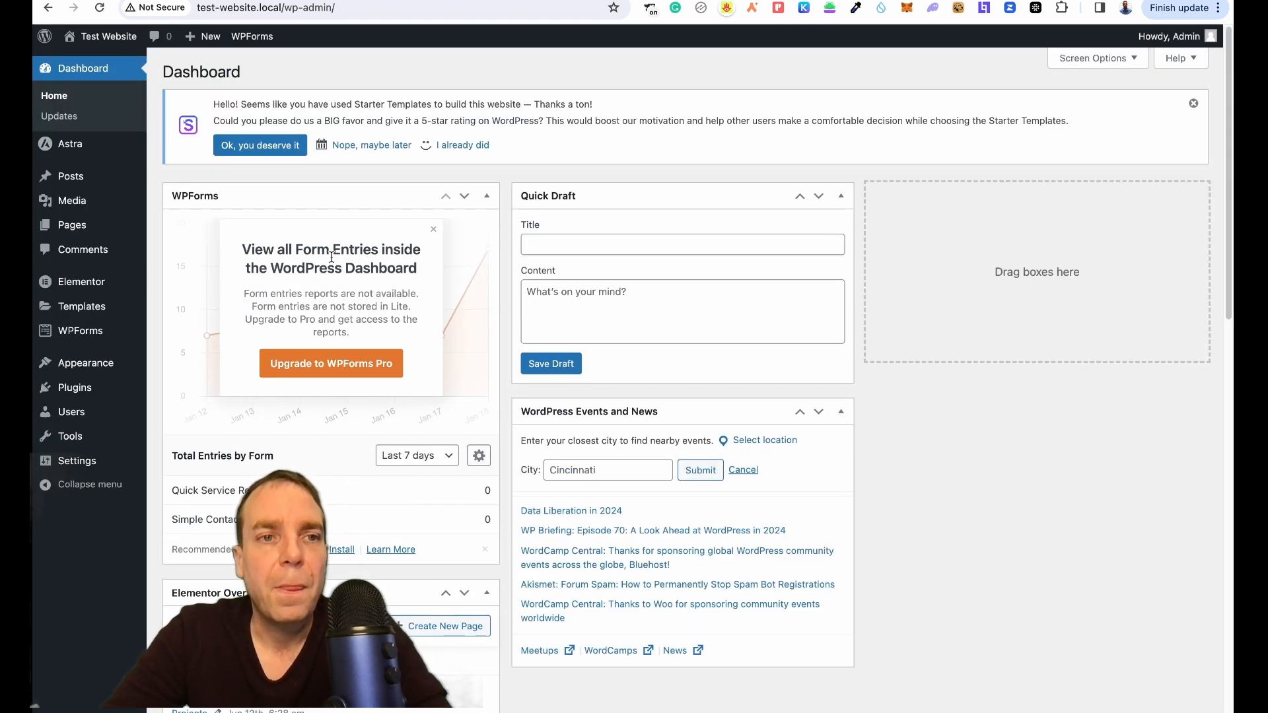
mouse_move(95, 182)
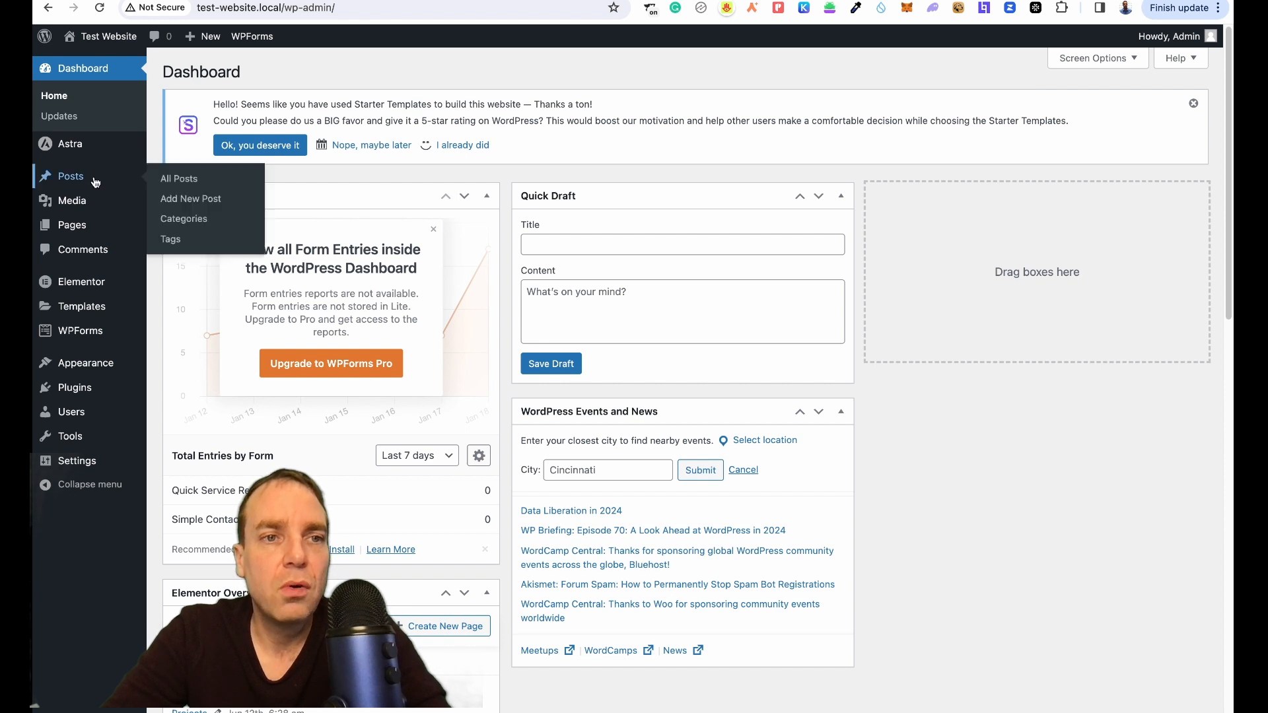
mouse_move(74, 228)
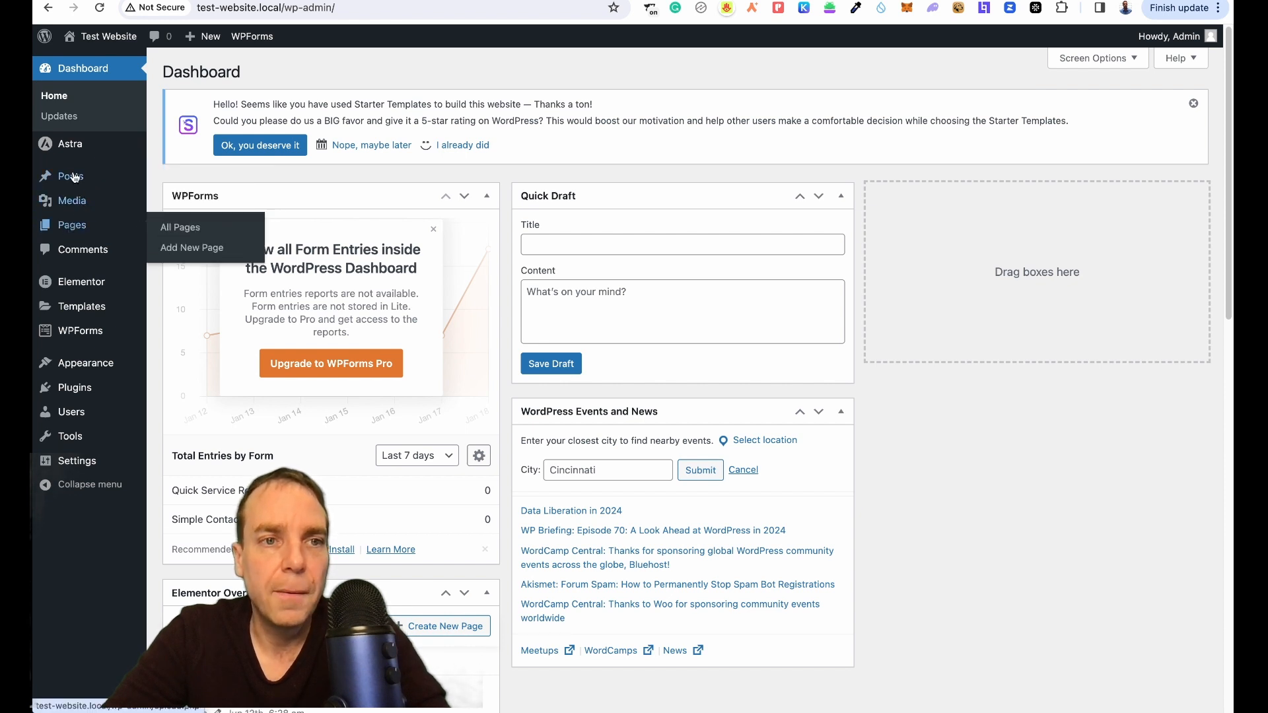
click(74, 232)
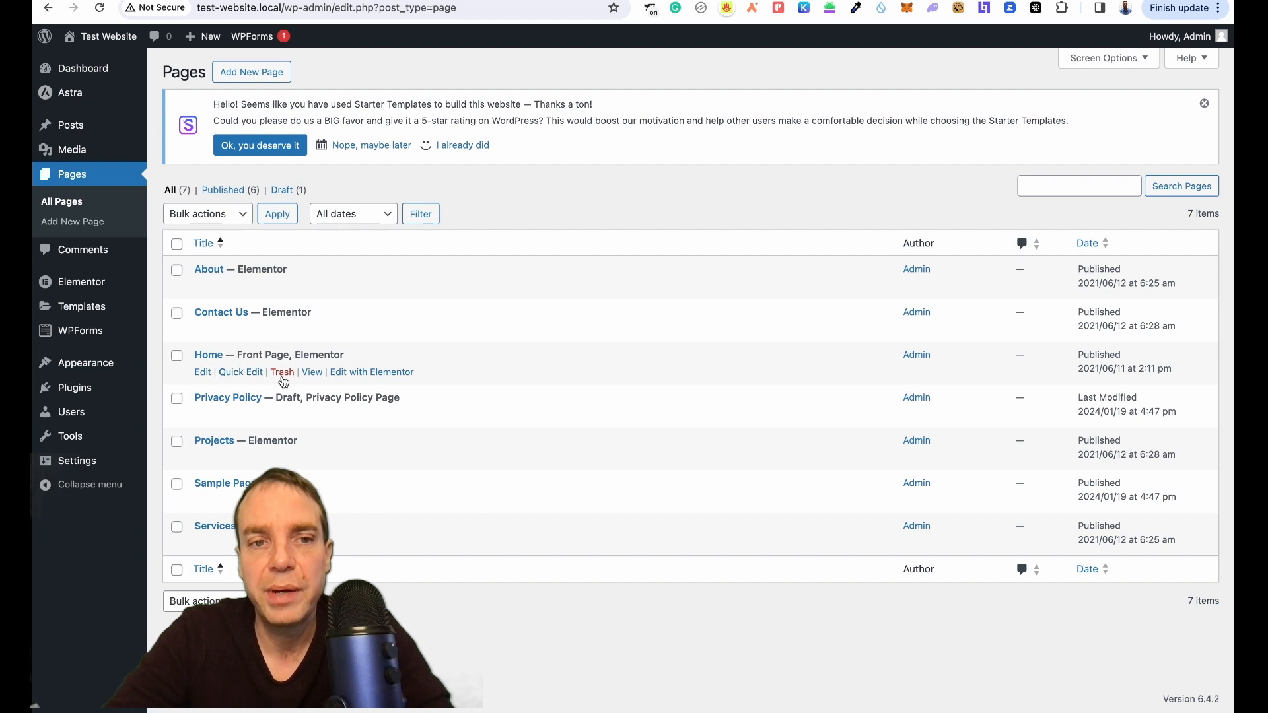
Open the Home page for editing with Elementor in a new tab, dismissing the AI notification and closing the Navigator
right_click(368, 374)
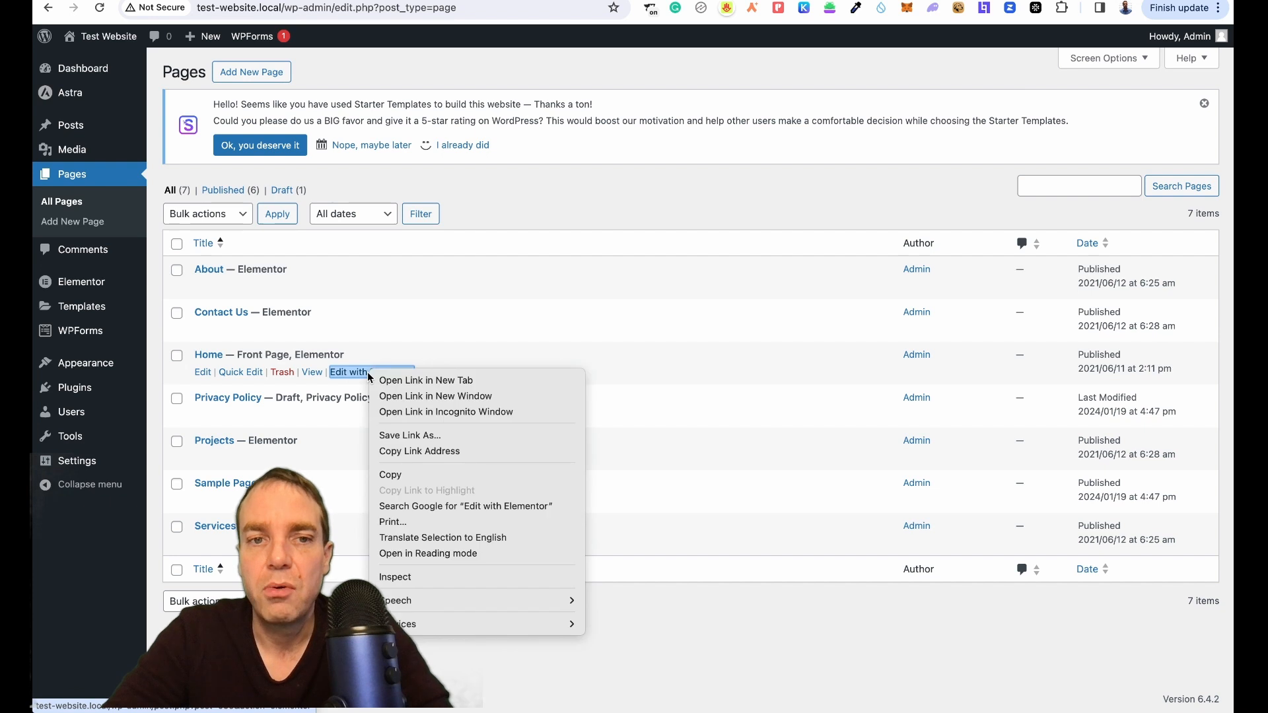
click(412, 382)
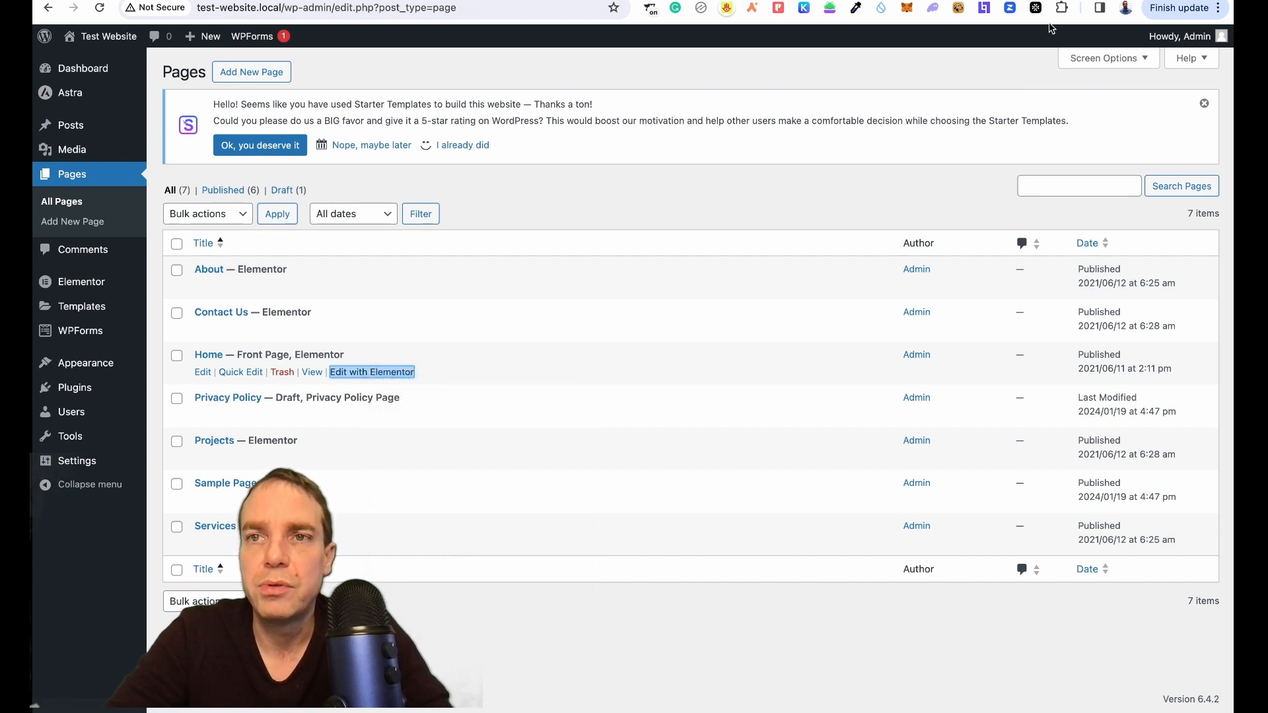
click(1090, 1)
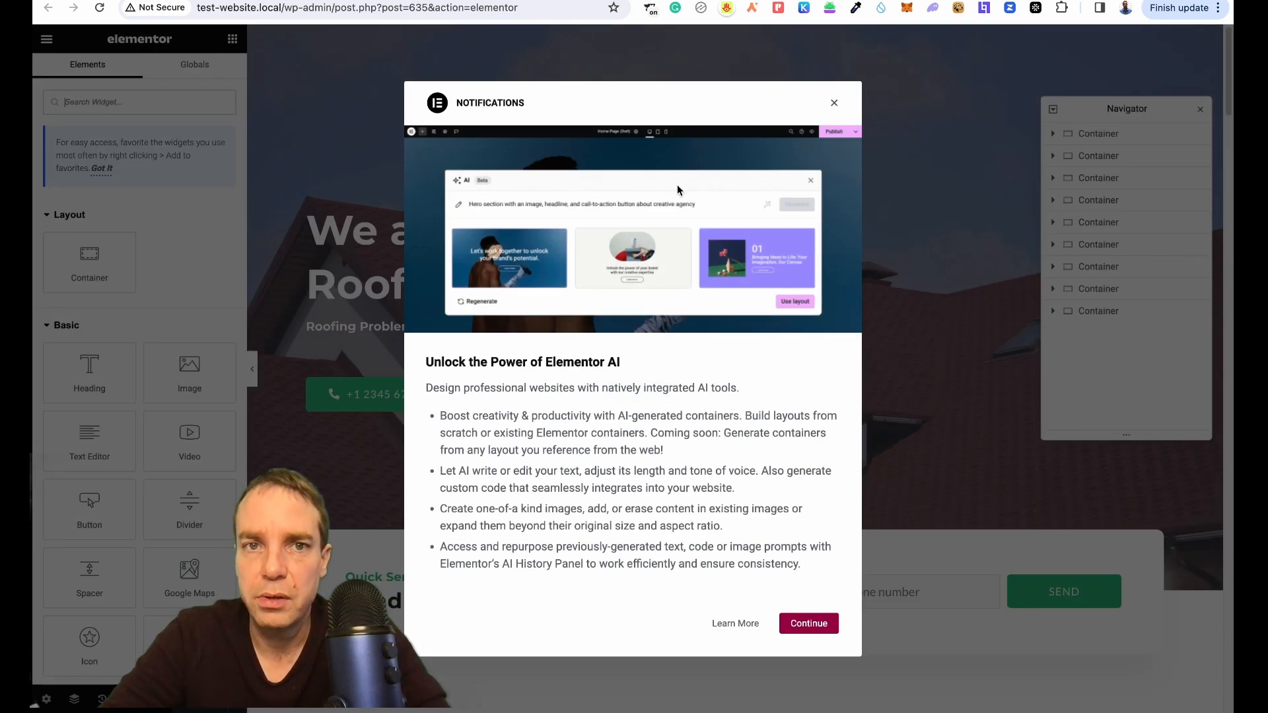
click(834, 102)
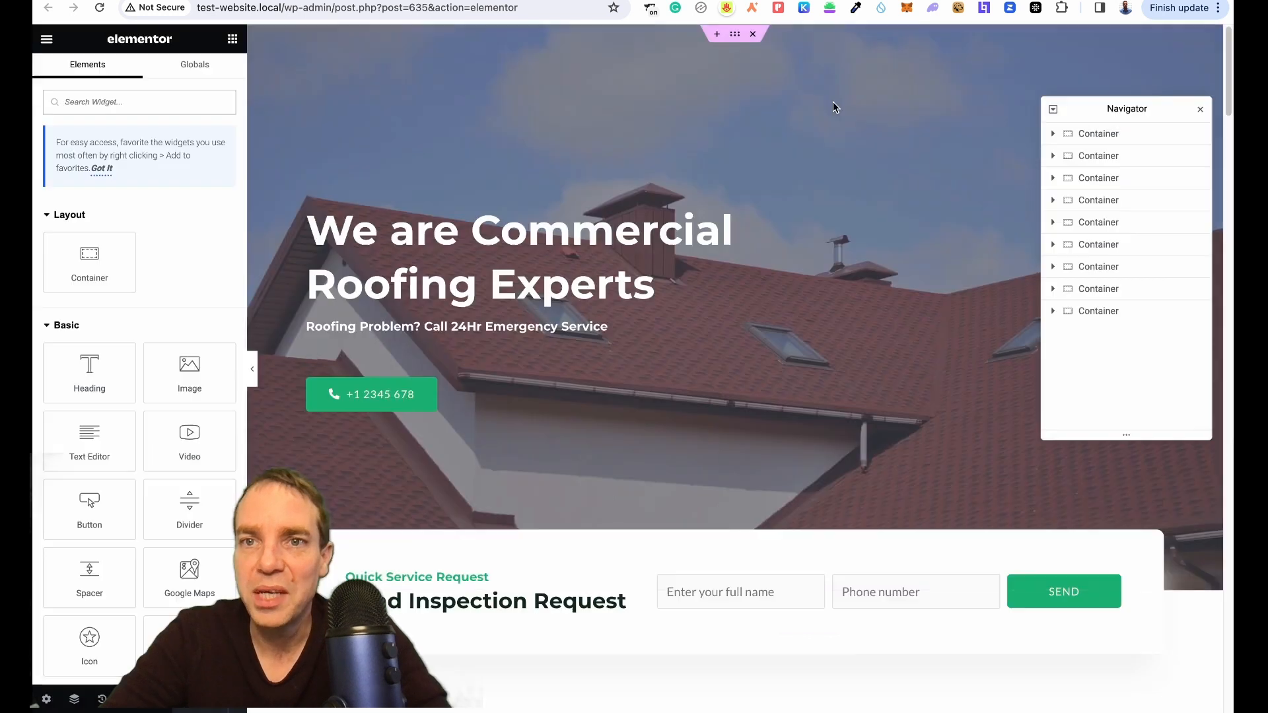
click(1201, 109)
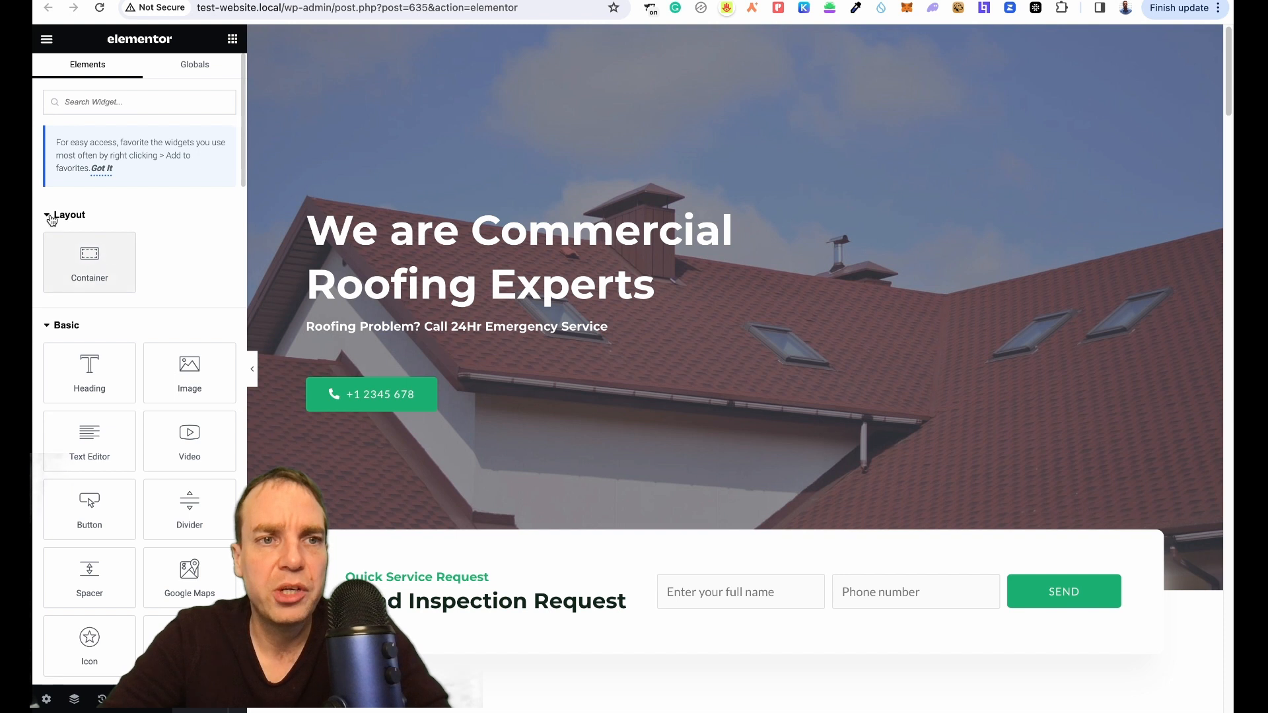
Examine the available Elementor widgets in the Layout, Basic, Pro and General groups, collapsing the Pro group on the way
scroll(158, 264, down, 1)
scroll(157, 265, down, 3)
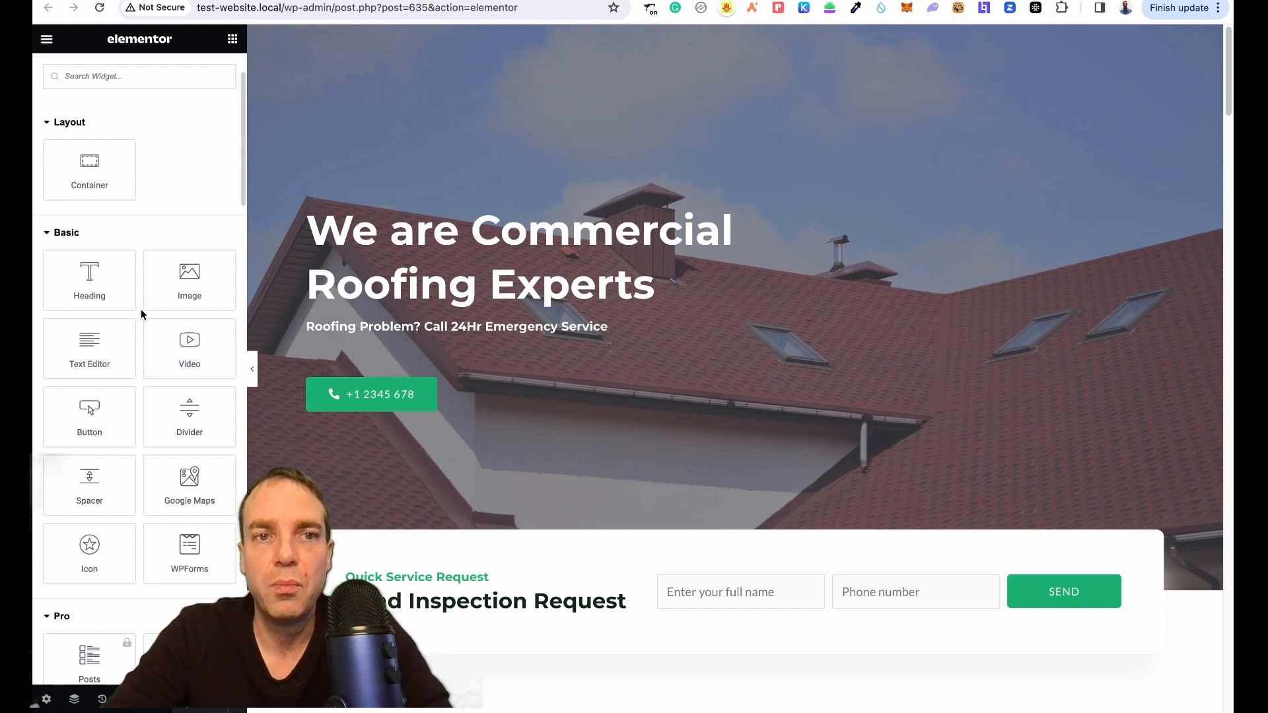
scroll(141, 309, down, 1)
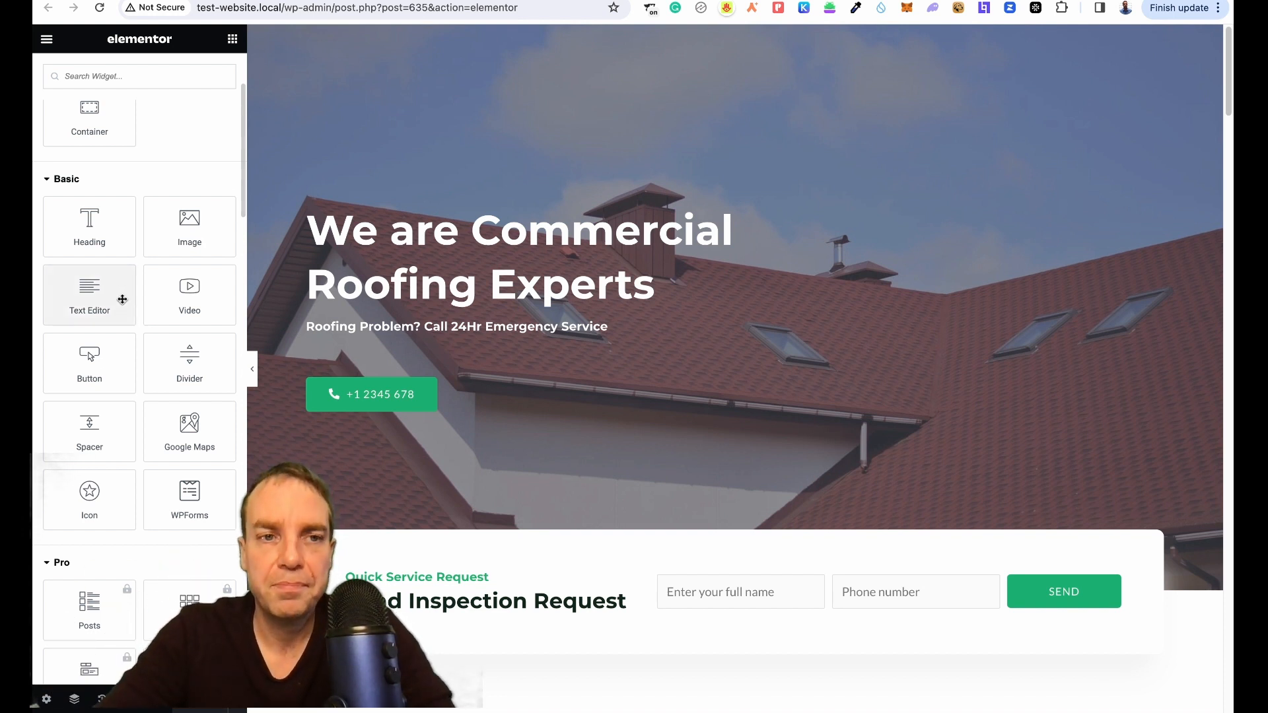
scroll(146, 314, down, 3)
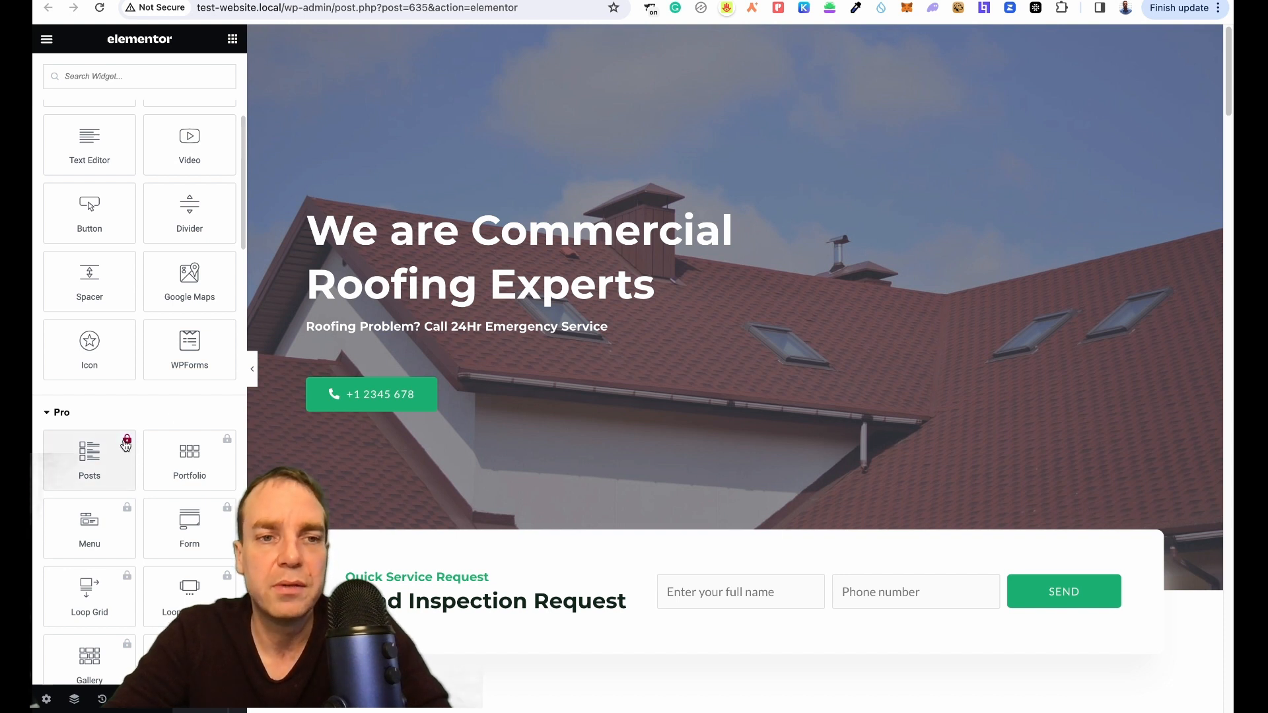
click(49, 414)
scroll(126, 416, down, 5)
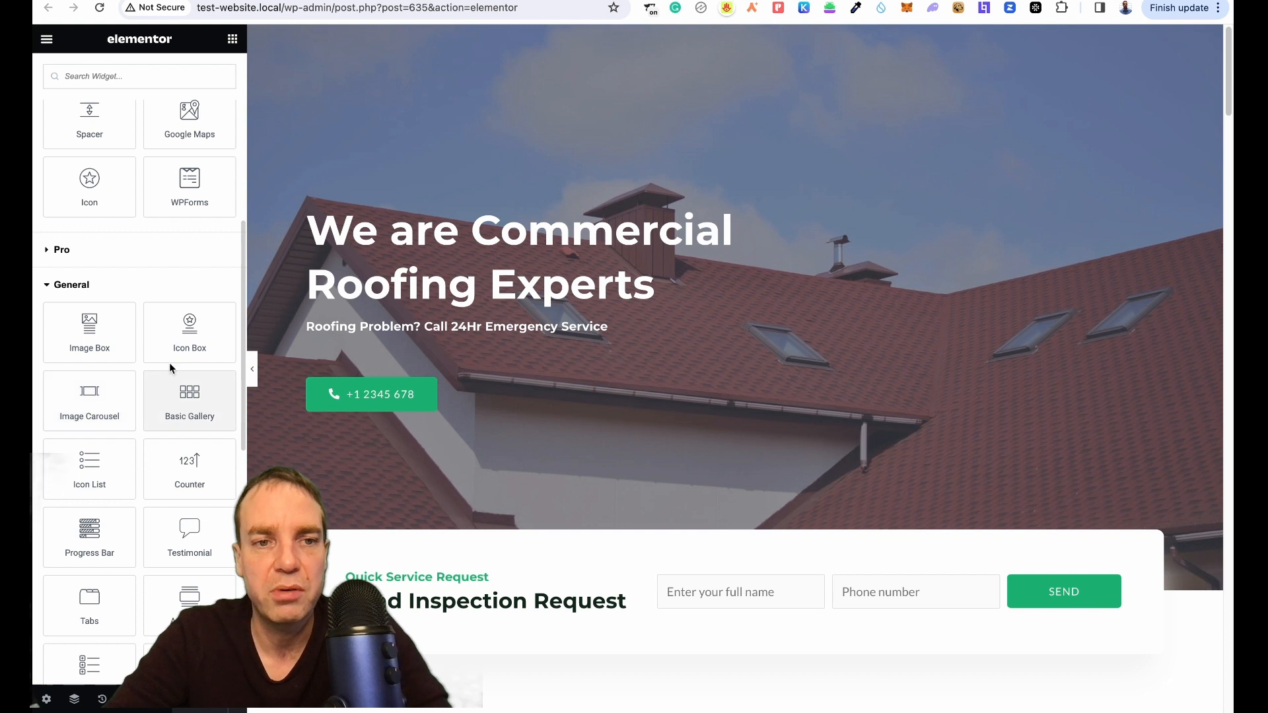
scroll(186, 396, down, 1)
scroll(186, 396, down, 4)
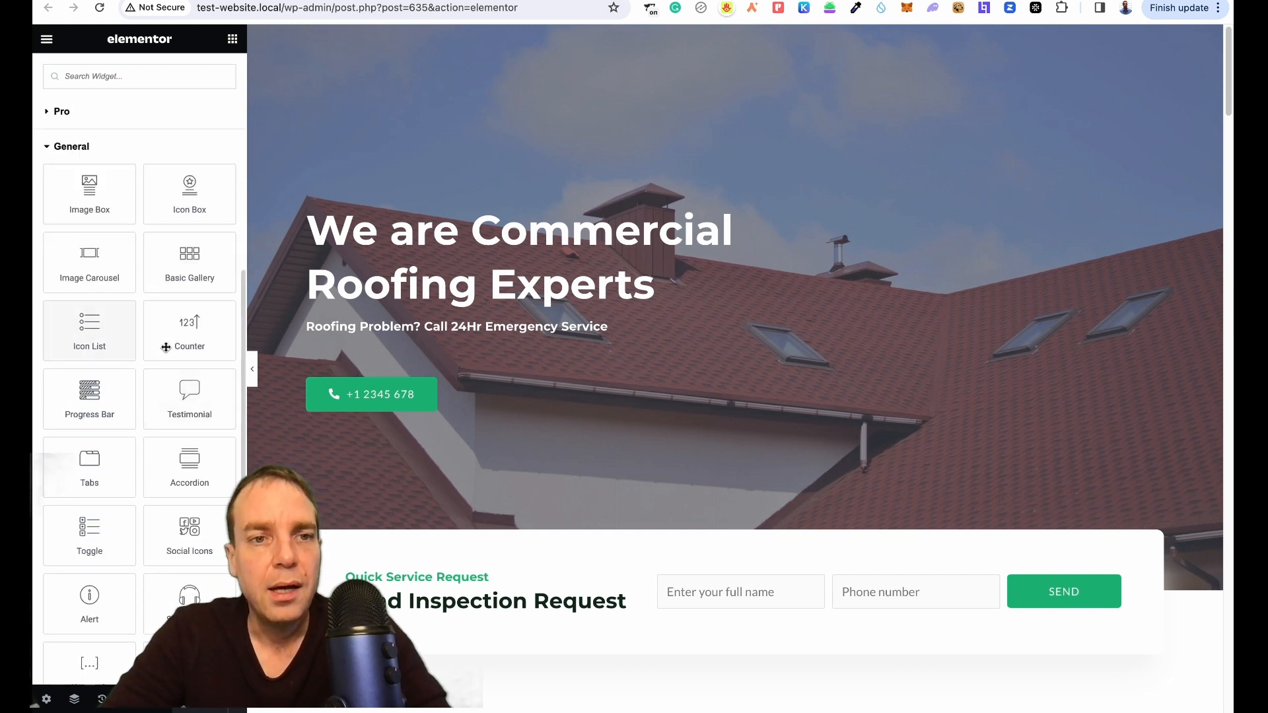
scroll(172, 383, down, 7)
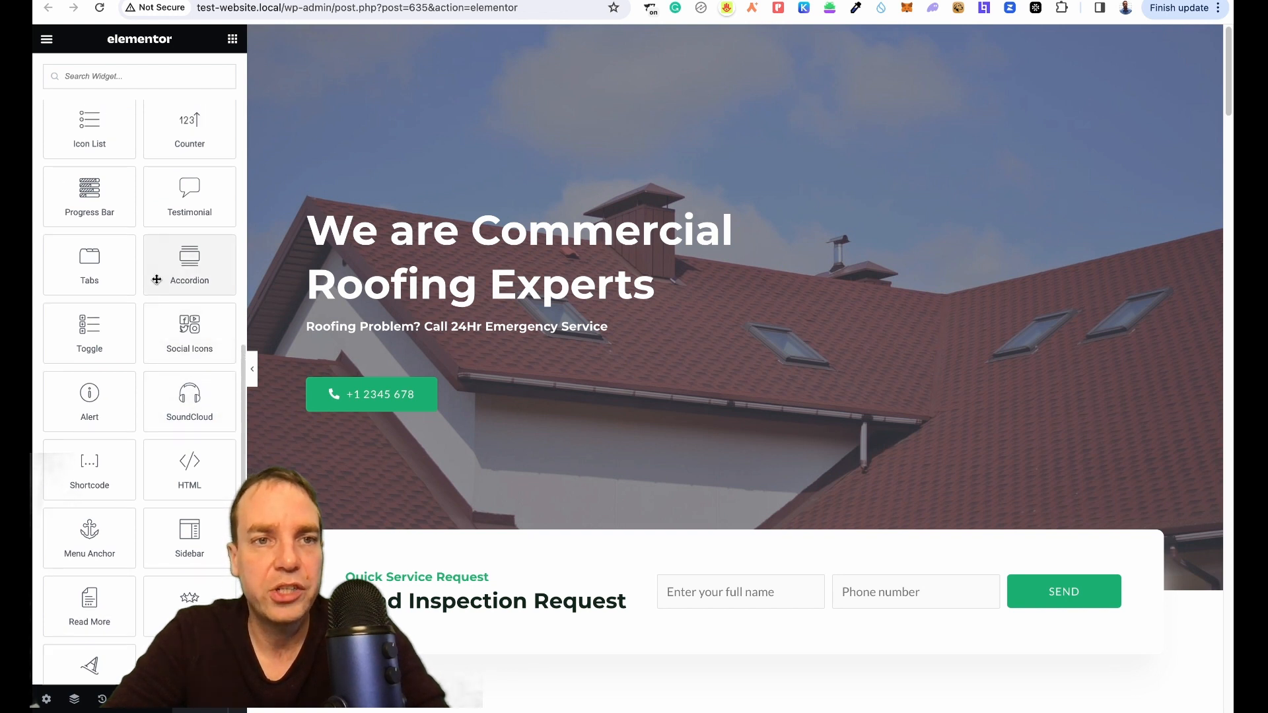
scroll(165, 303, down, 6)
scroll(176, 324, up, 20)
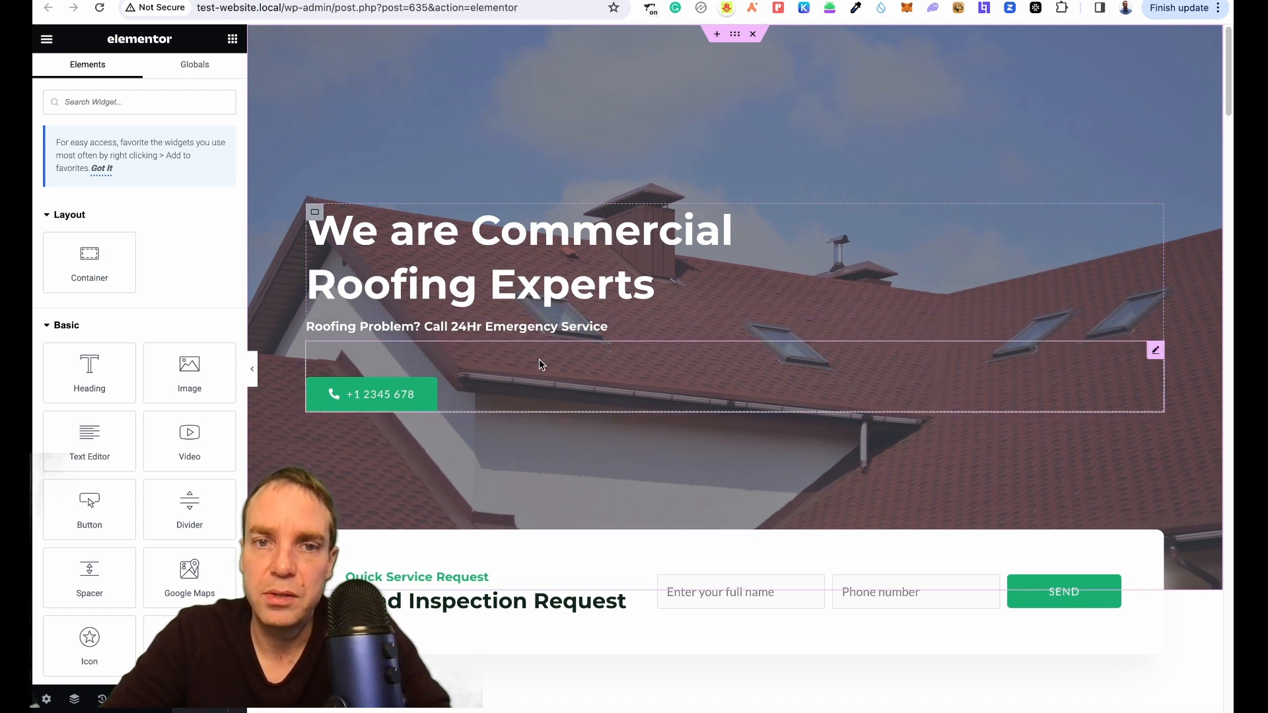
Try inserting "ffff" before Commercial in the hero heading's title and remove it again
scroll(540, 366, down, 3)
scroll(522, 330, up, 2)
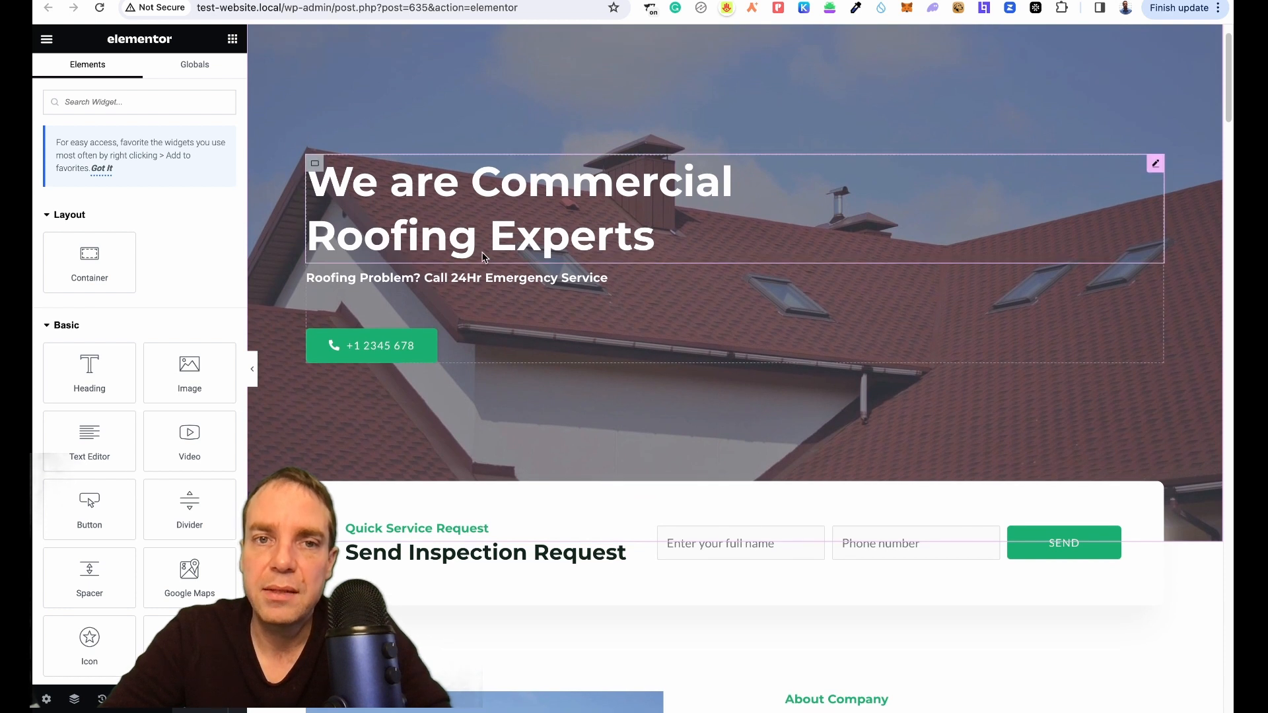
click(521, 192)
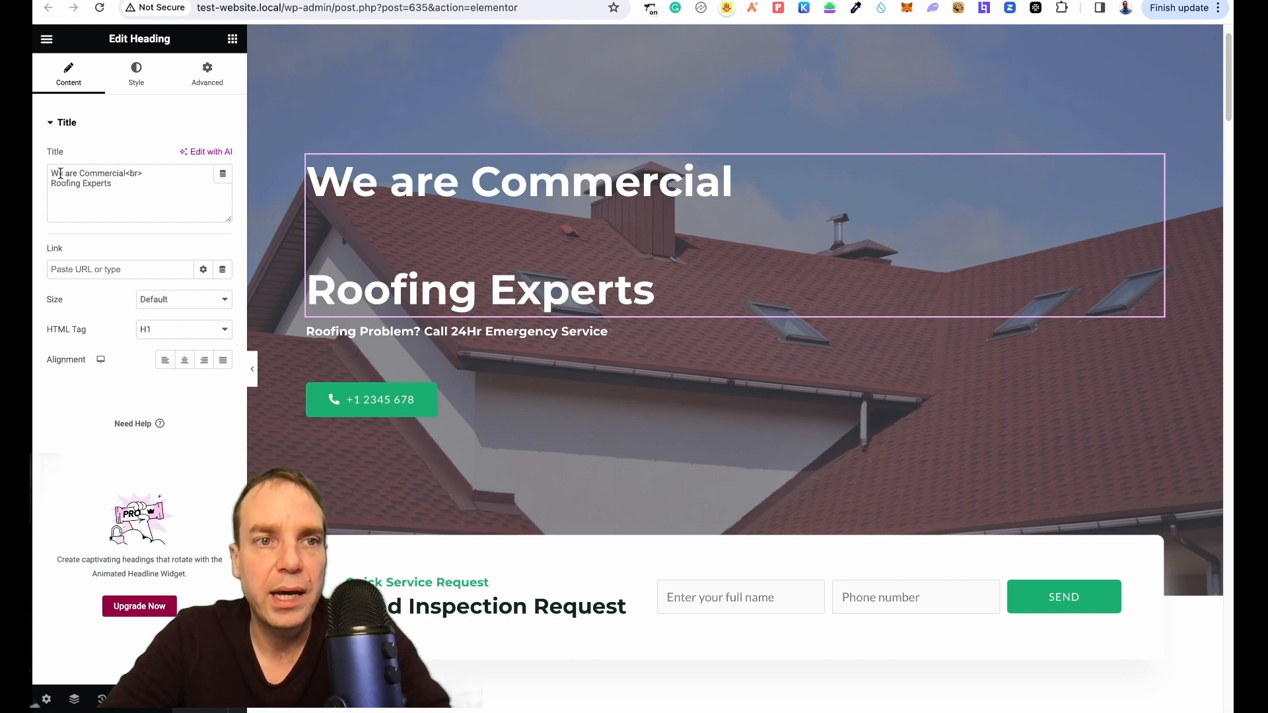
drag(60, 174, 87, 173)
click(93, 173)
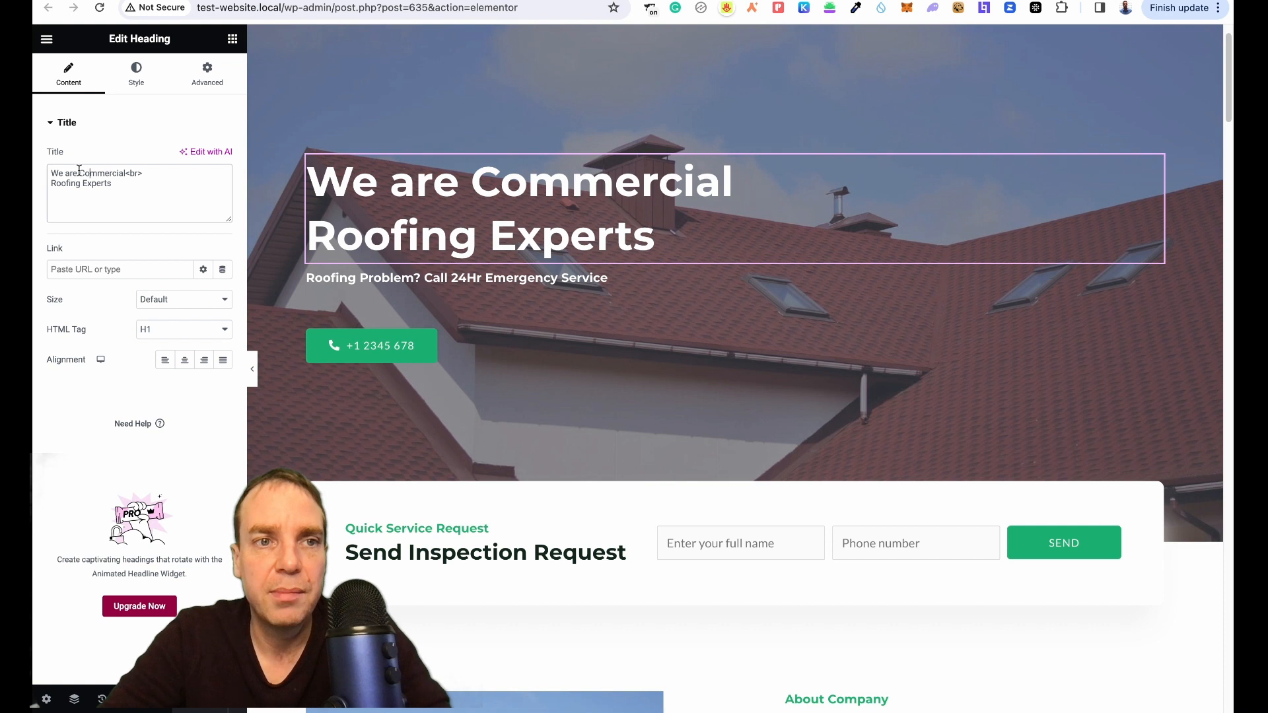
text(ffff)
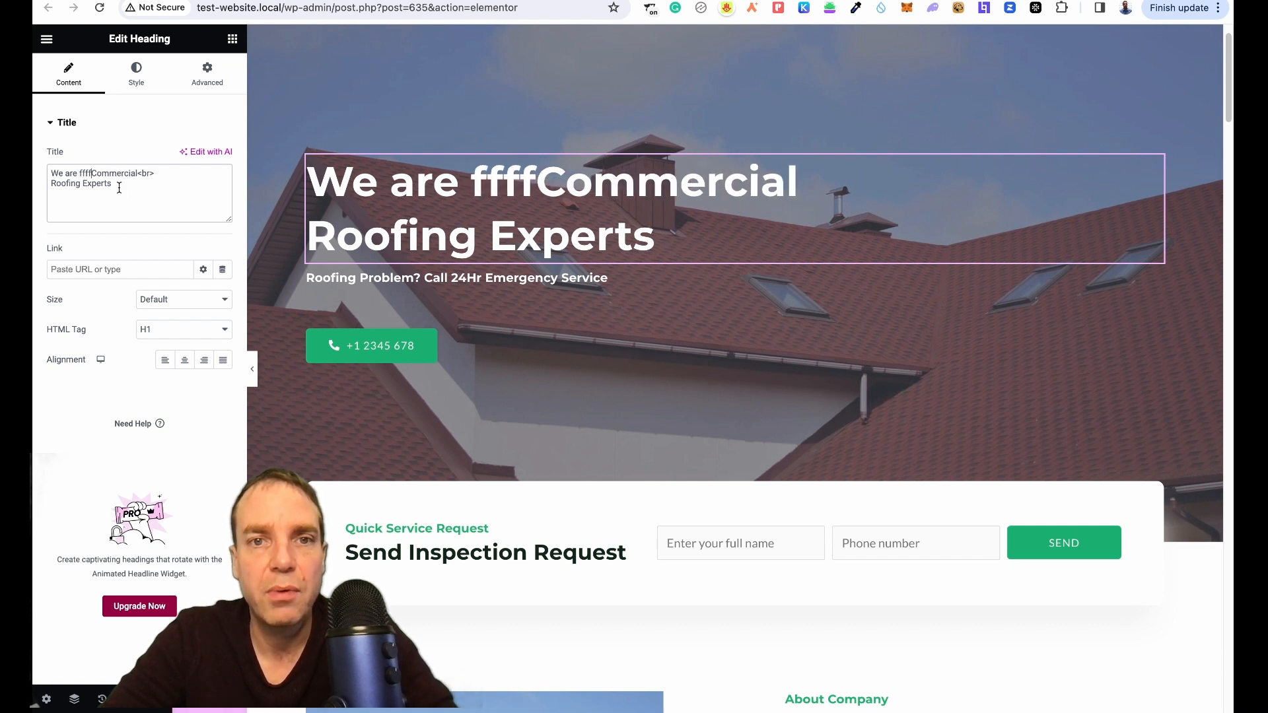
key(BackSpace)
key(BackSpace)
key(BackSpace)
key(BackSpace)
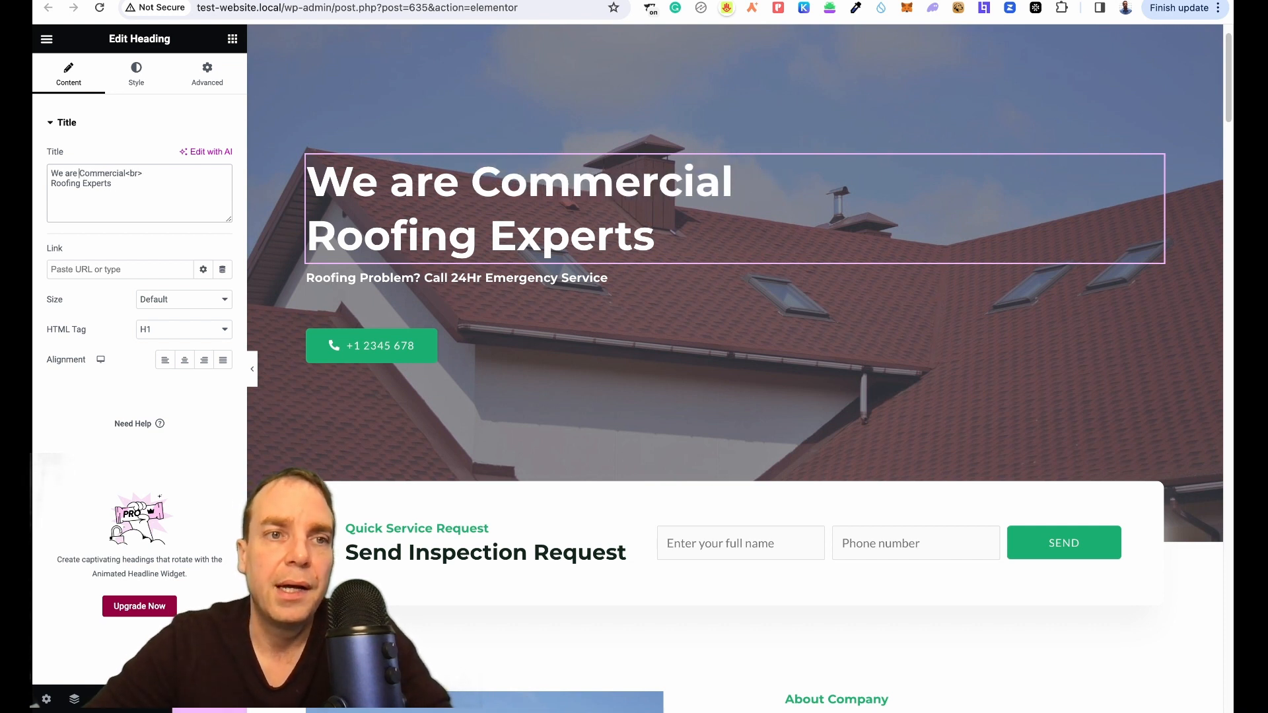
Change the hero phone button's text to "Click Here" and return to the widget list
click(455, 345)
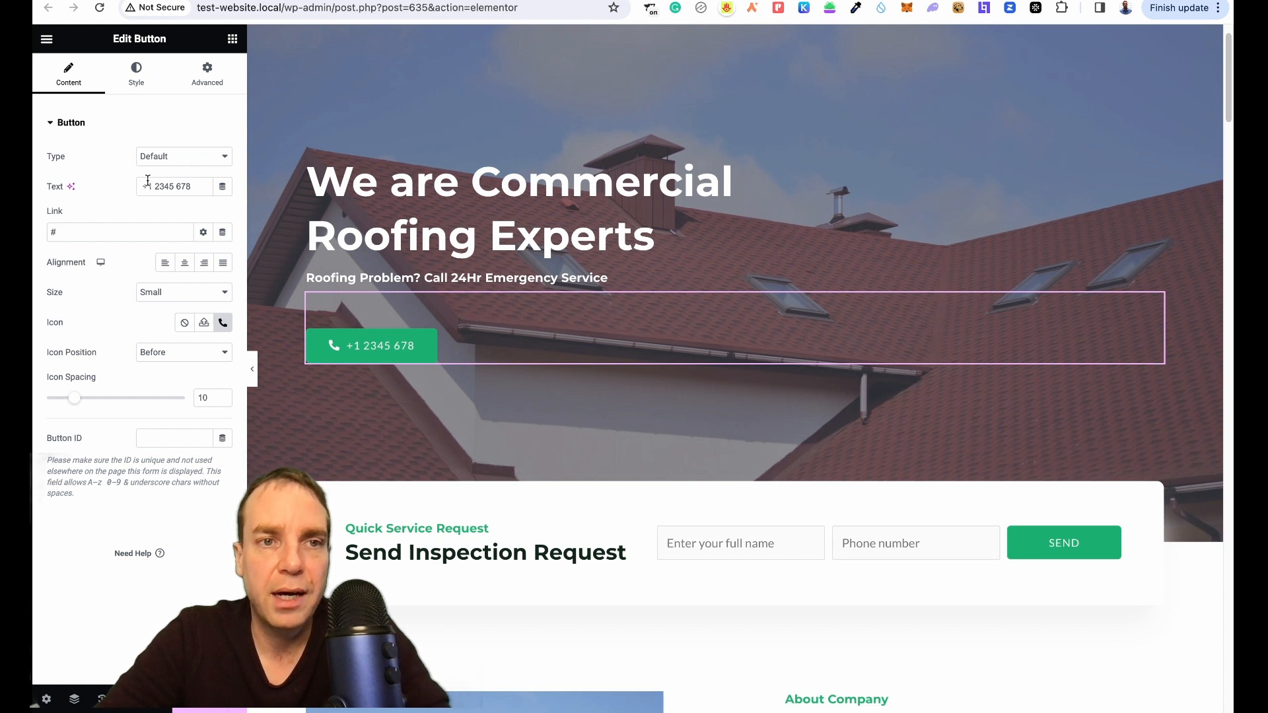
drag(193, 187, 140, 184)
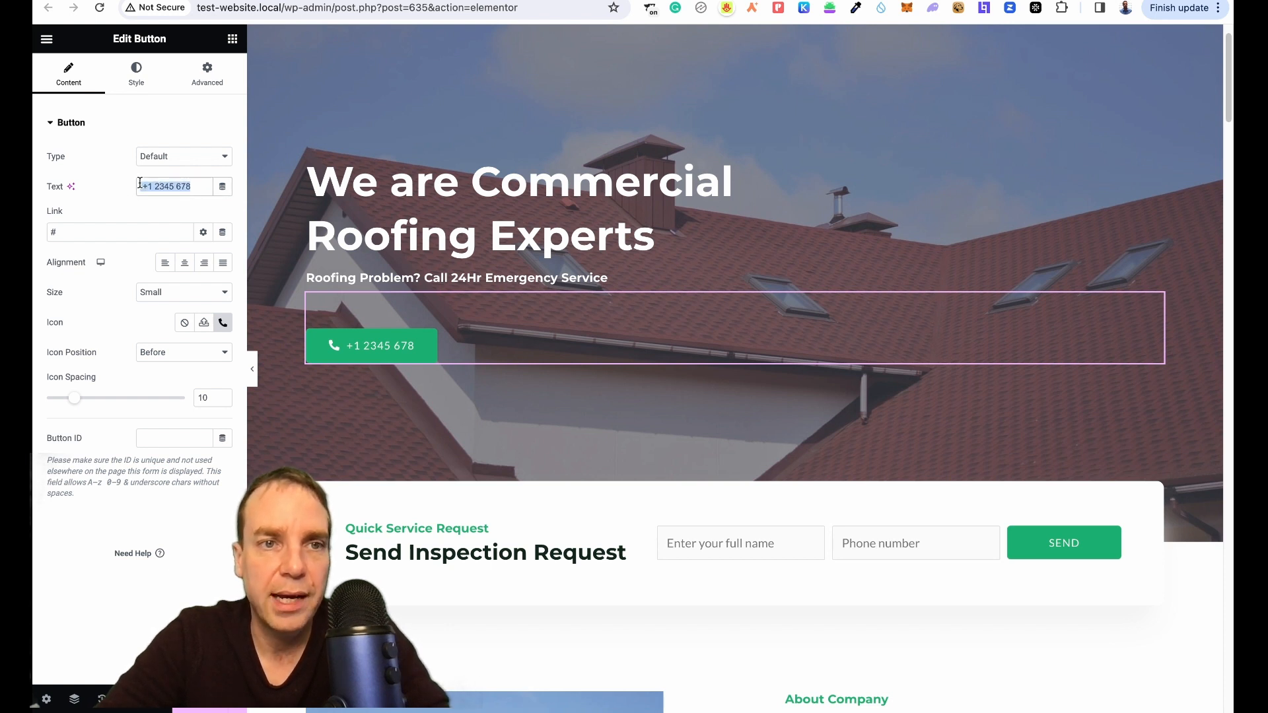
text(Cli)
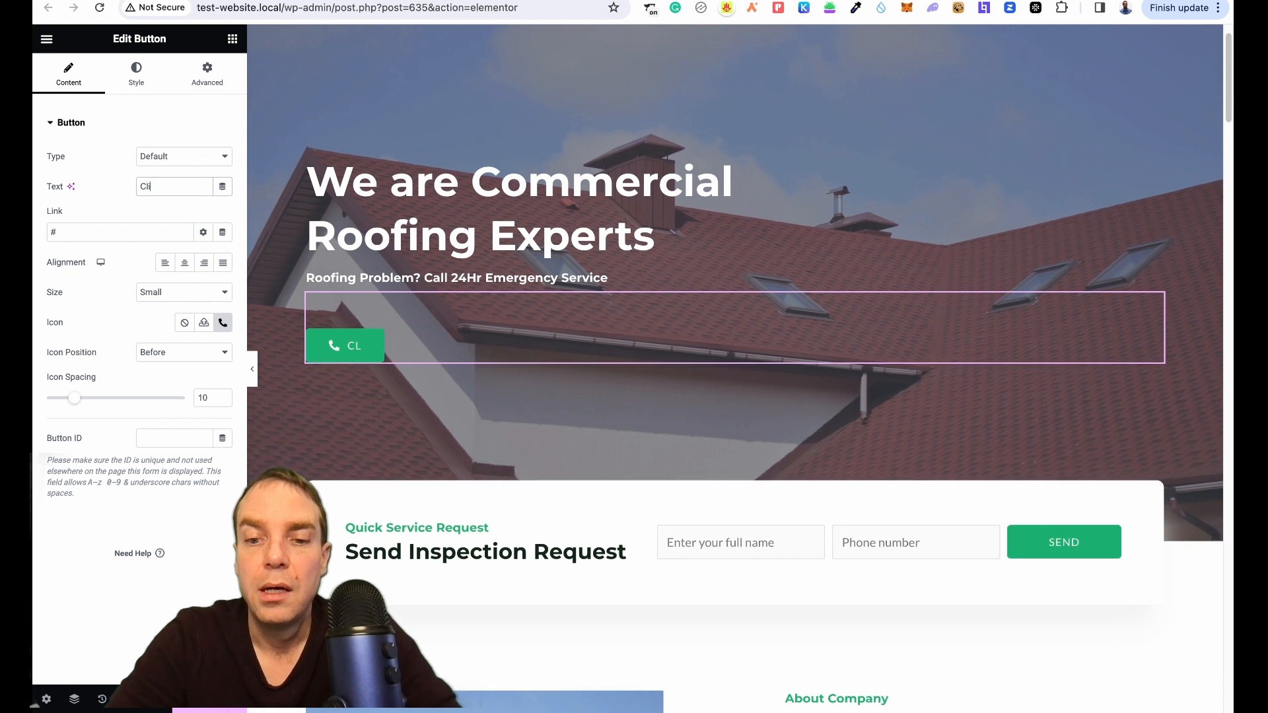
text(ck Here)
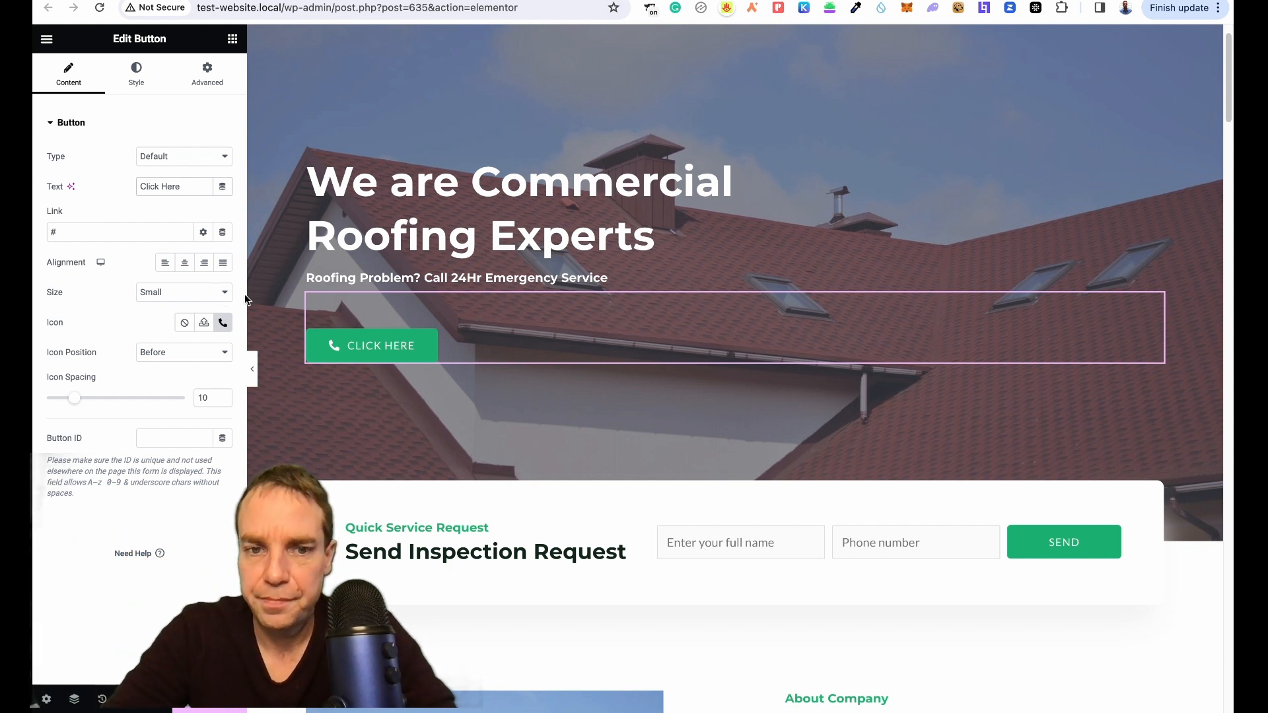
scroll(314, 277, down, 1)
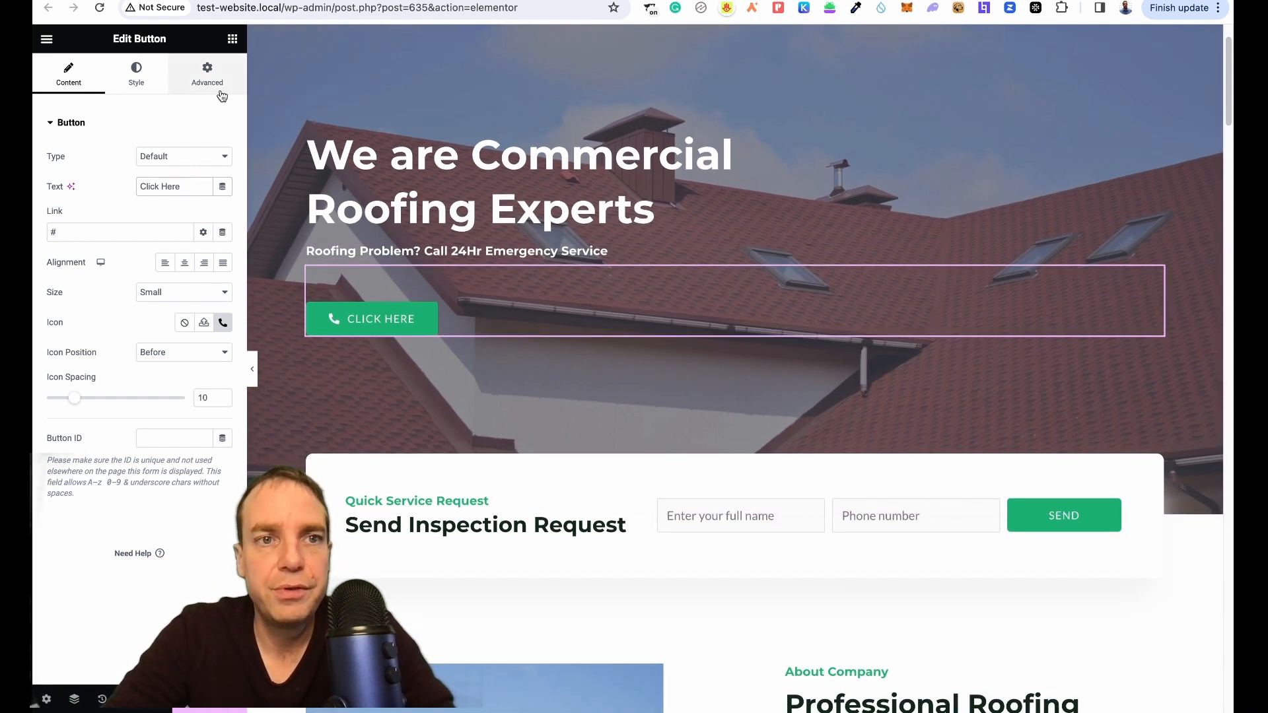
click(232, 40)
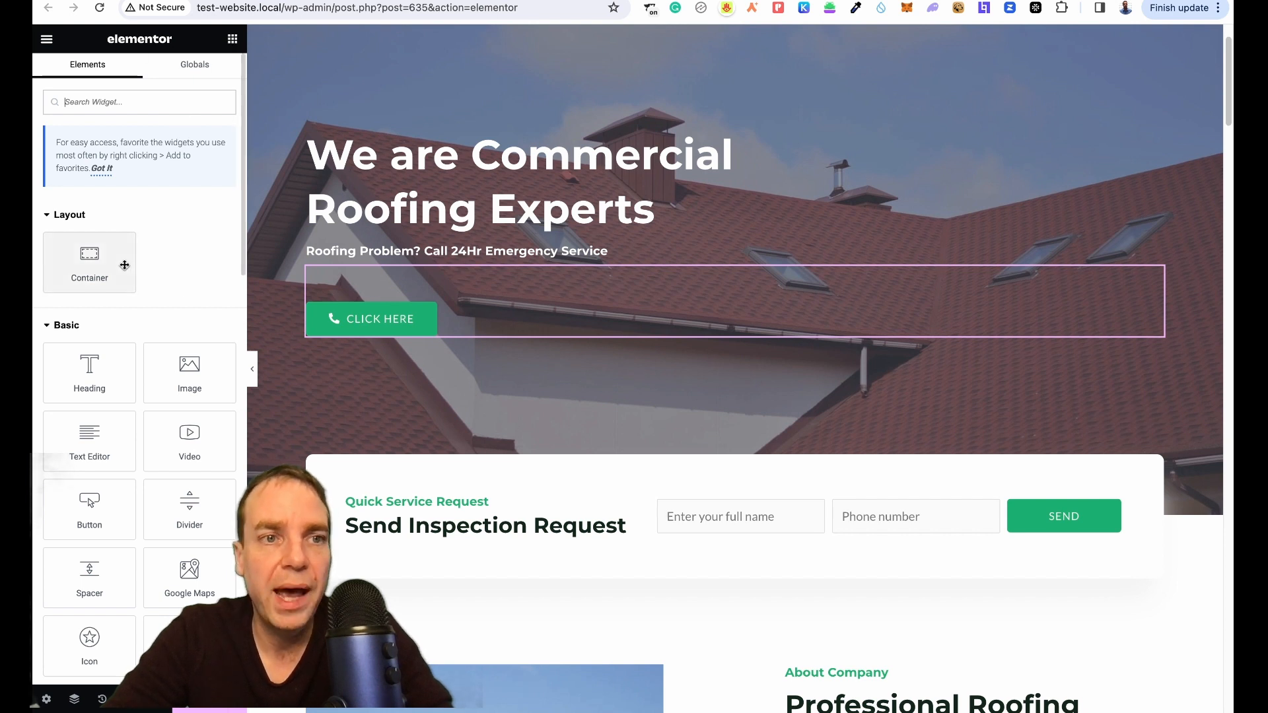
Replace the roof photo in the About Company section with the AI-generated tiger picture from the free Pixabay images
scroll(460, 313, down, 7)
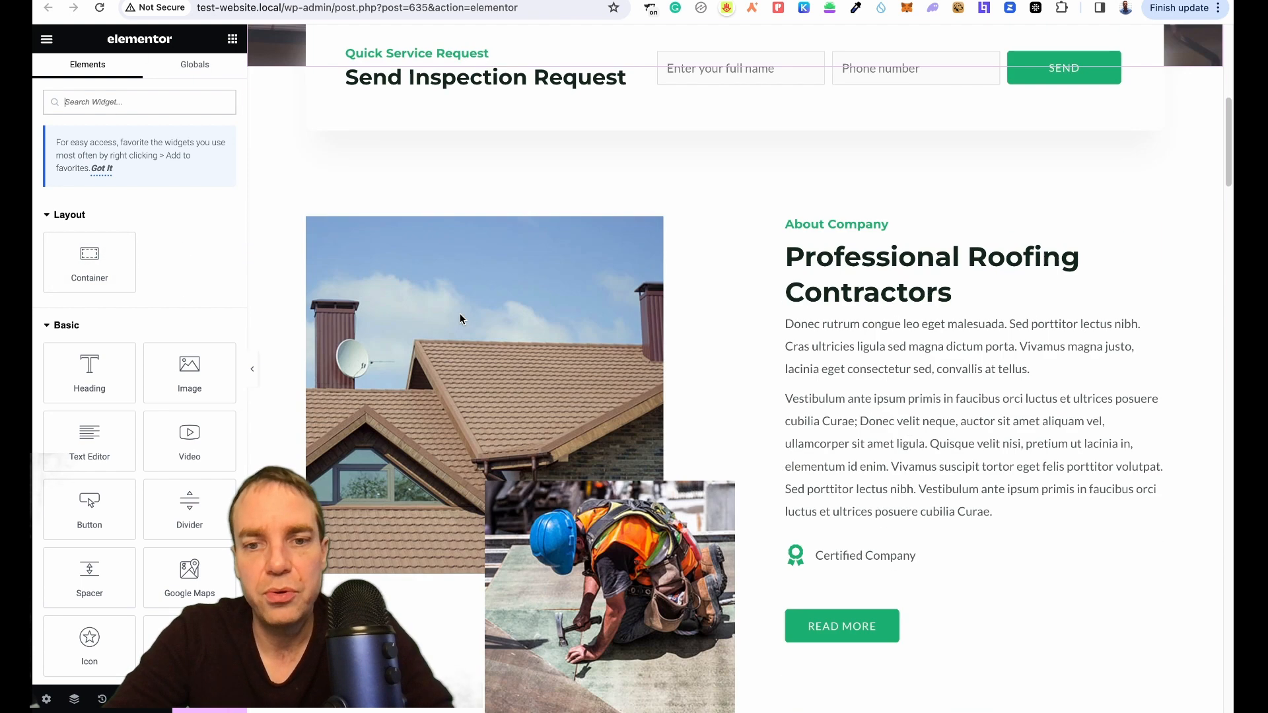
scroll(609, 321, down, 1)
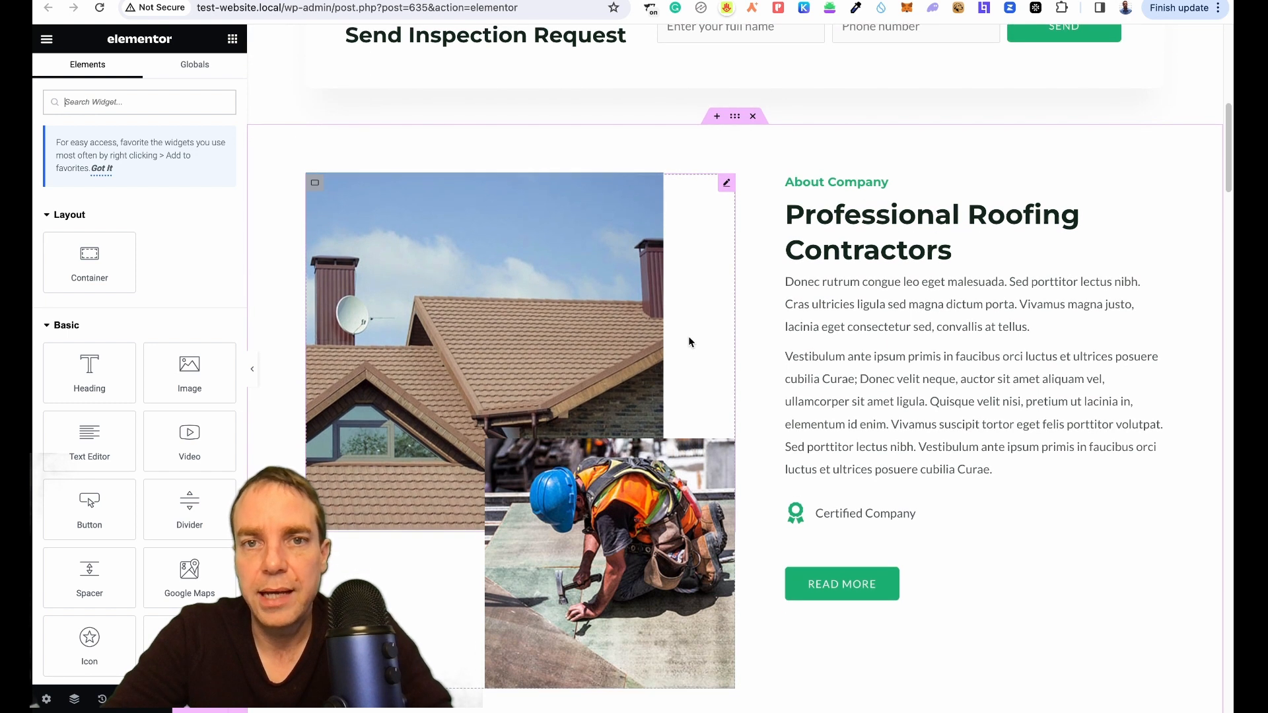
click(540, 259)
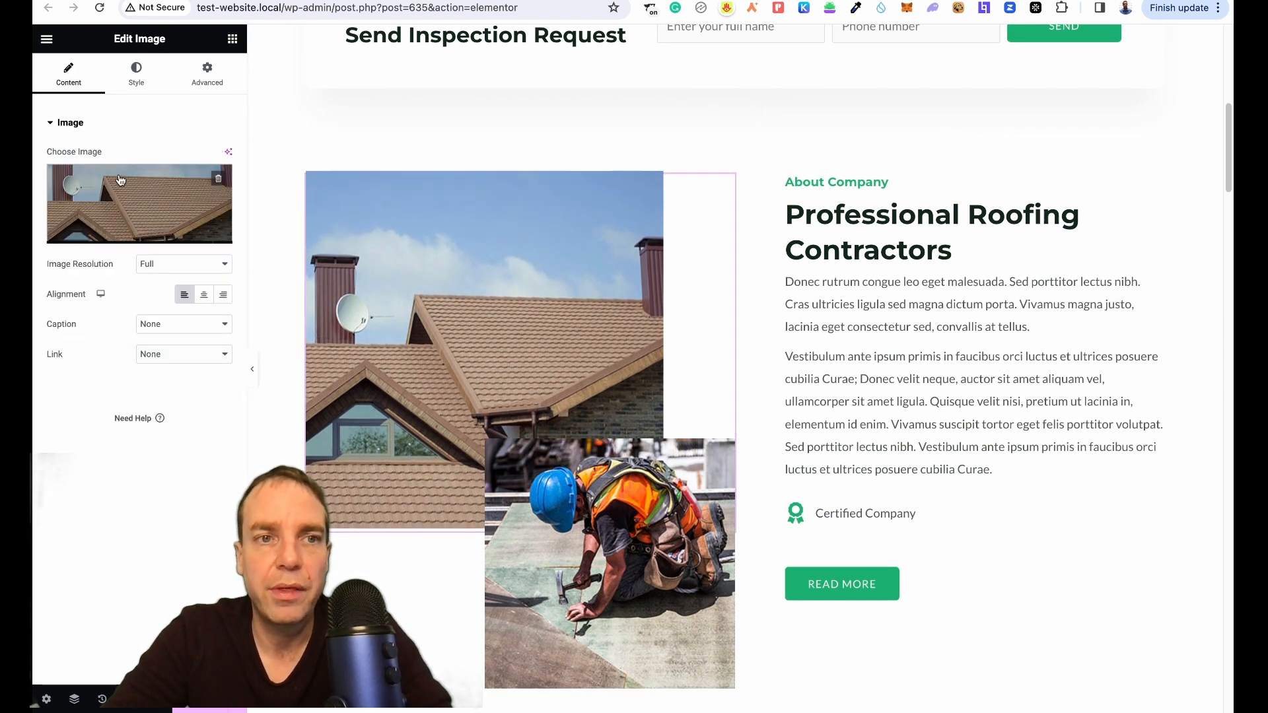
click(121, 239)
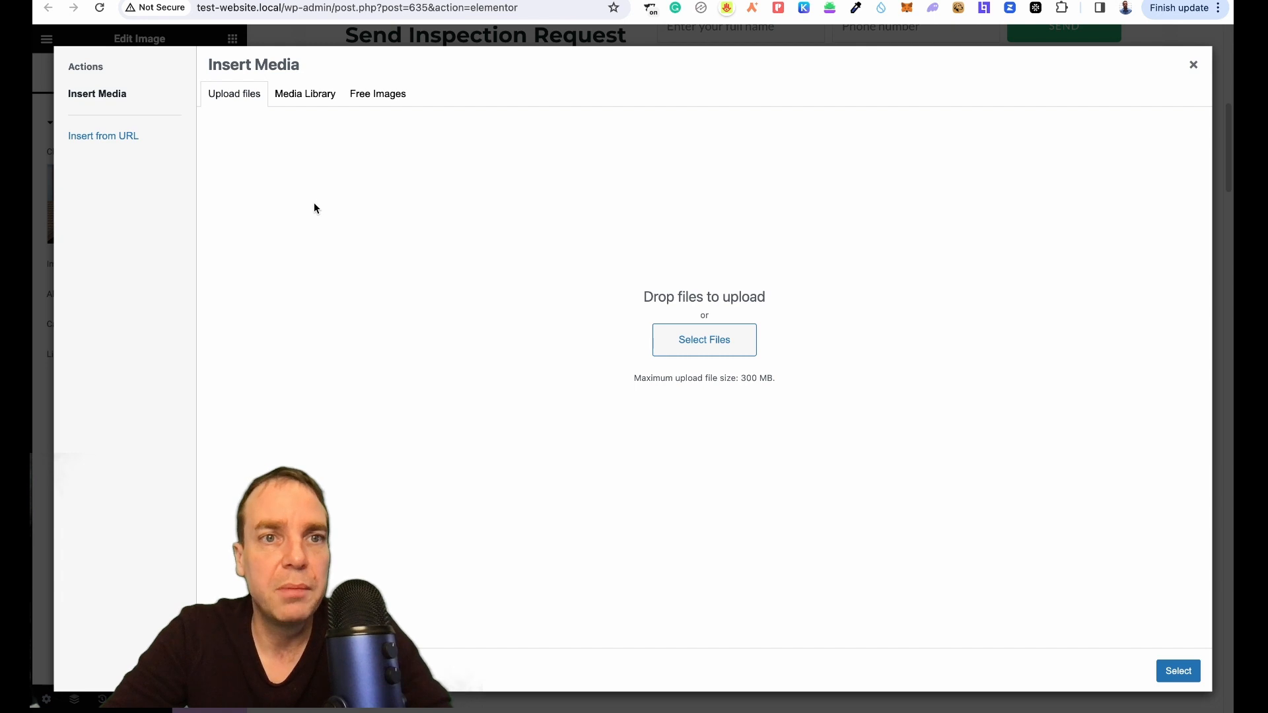
click(300, 97)
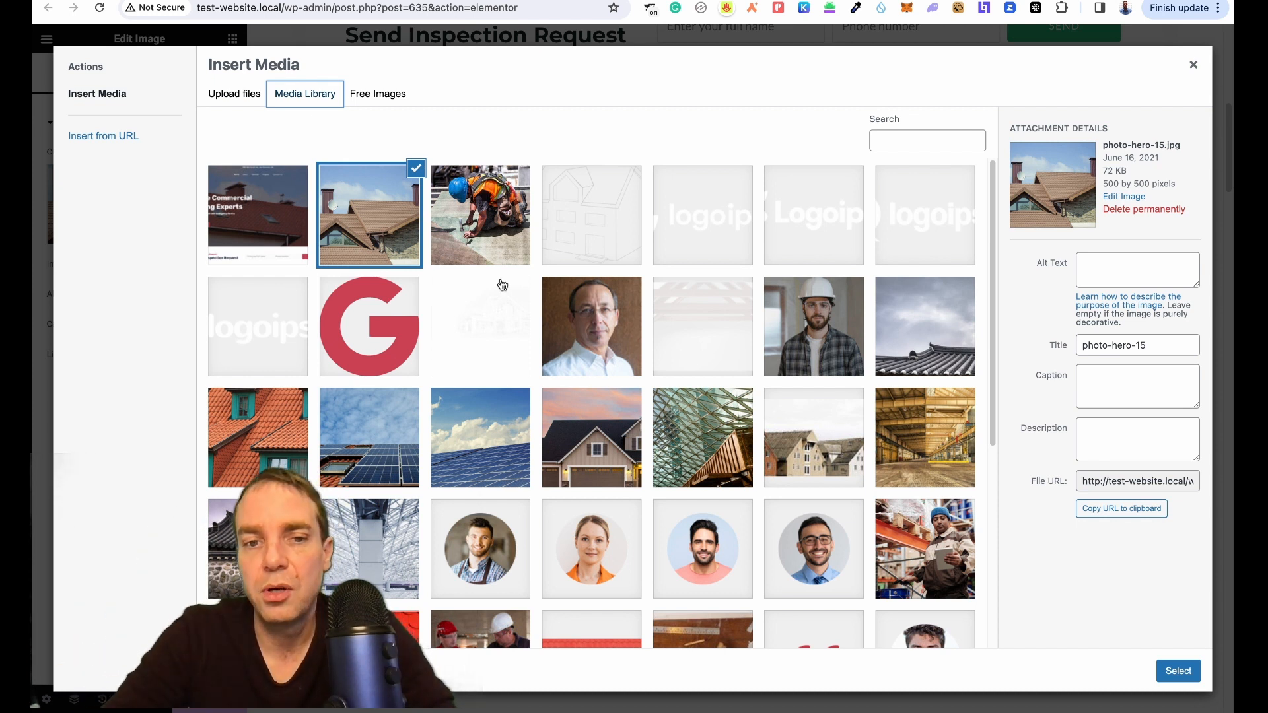
scroll(502, 284, down, 5)
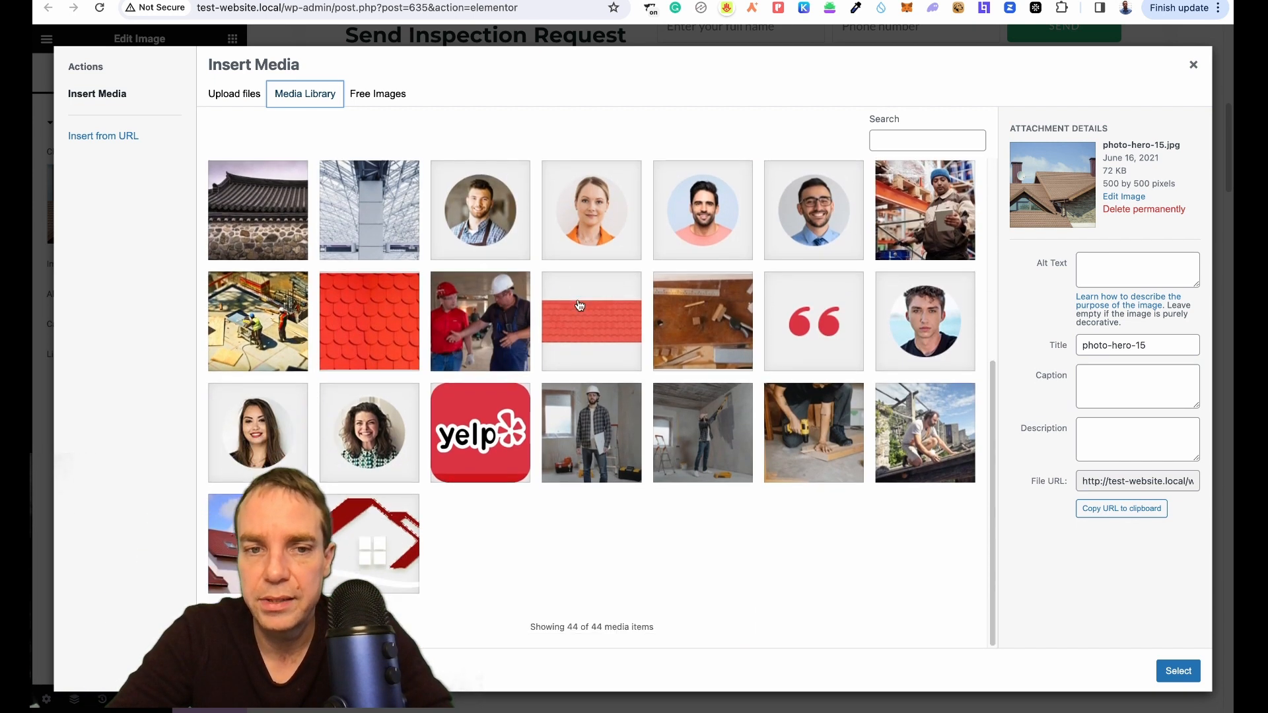
scroll(579, 305, up, 5)
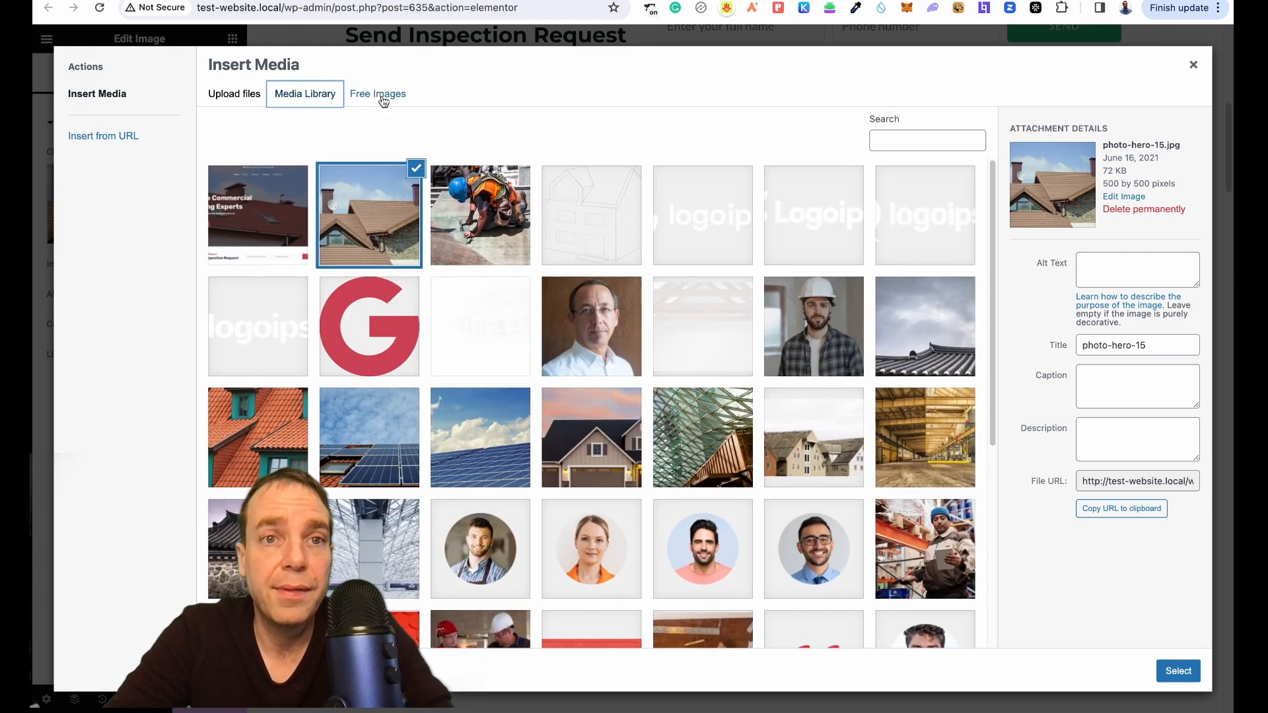
click(383, 96)
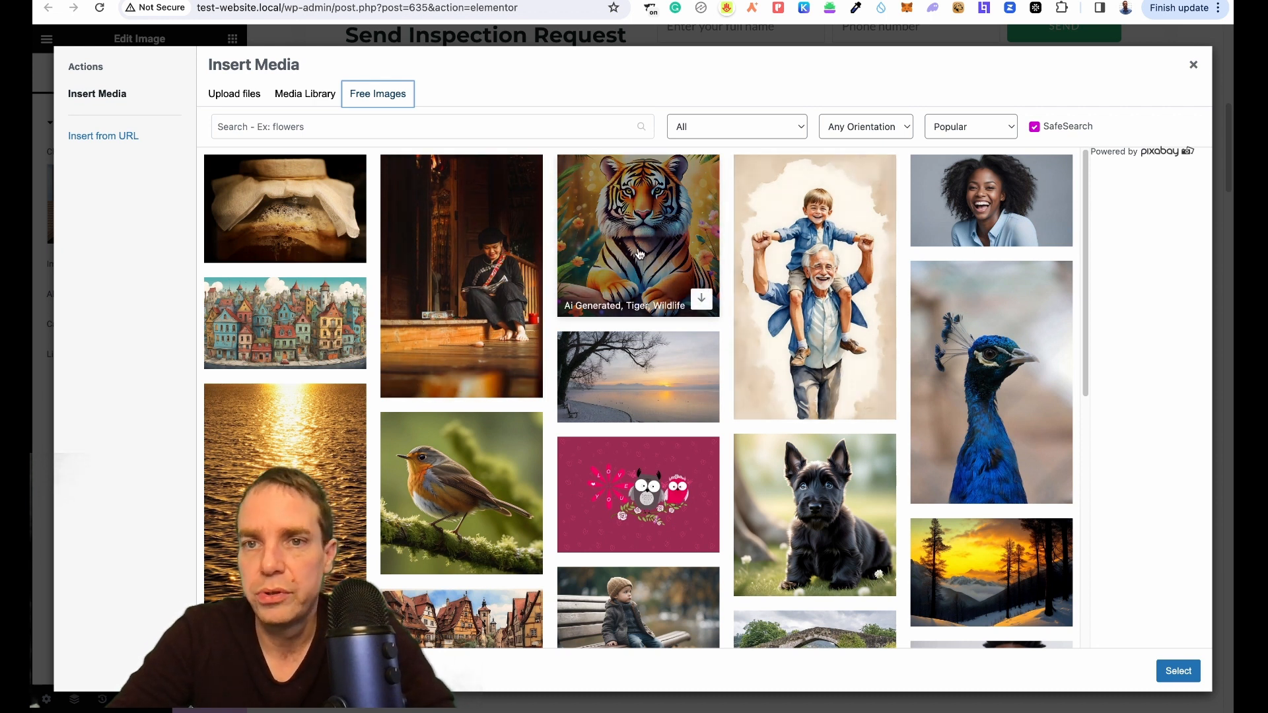
click(702, 299)
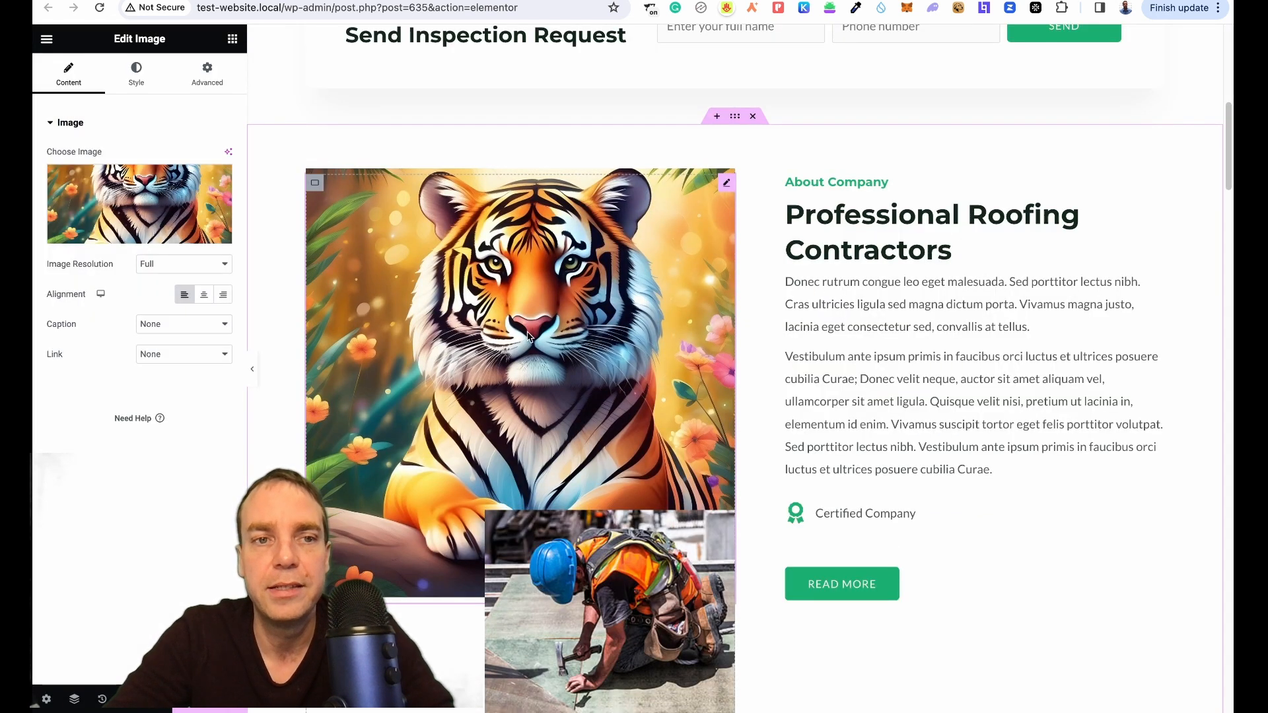
Set the tiger image's resolution to Medium Large - 768 x 0 and return to the widget list
click(216, 264)
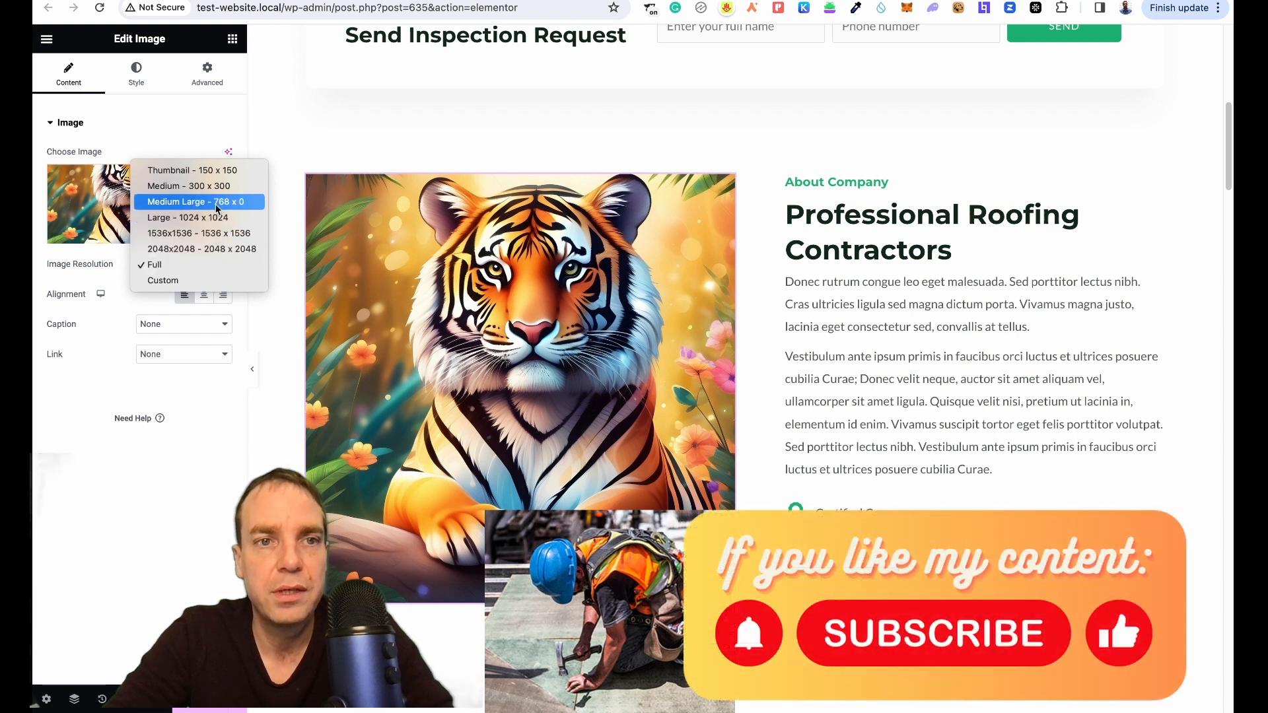
click(216, 201)
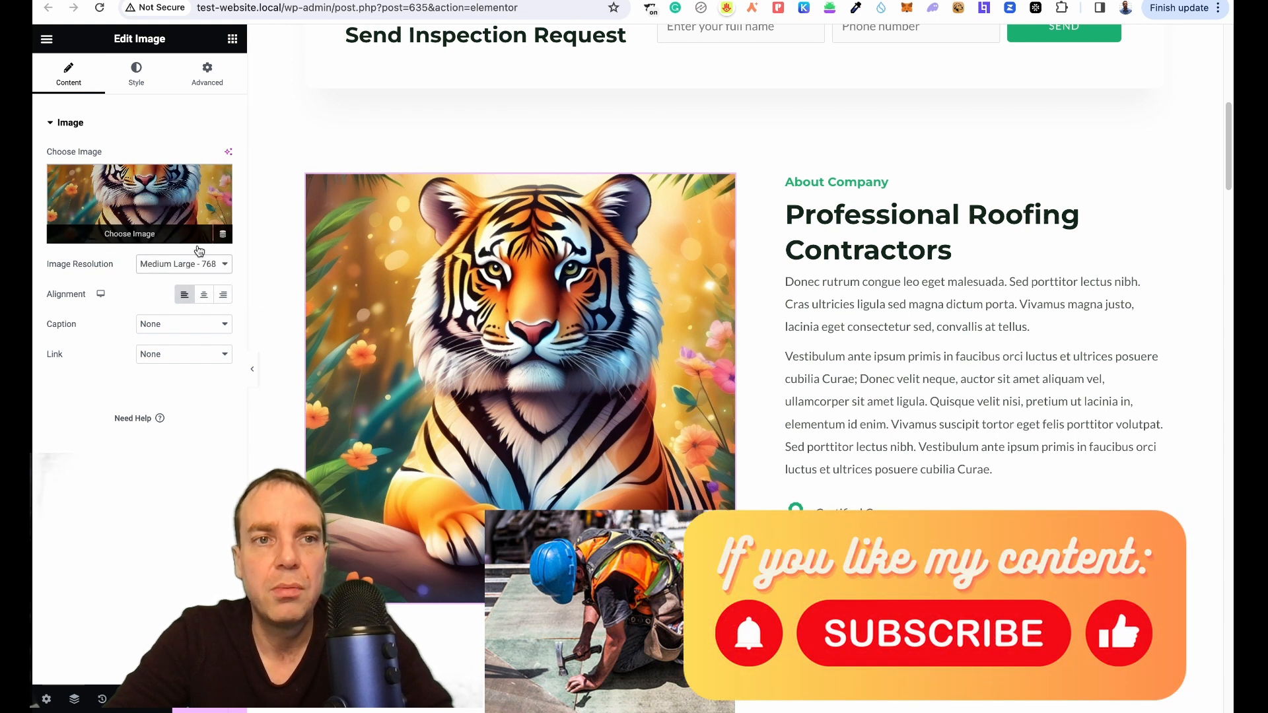
click(211, 265)
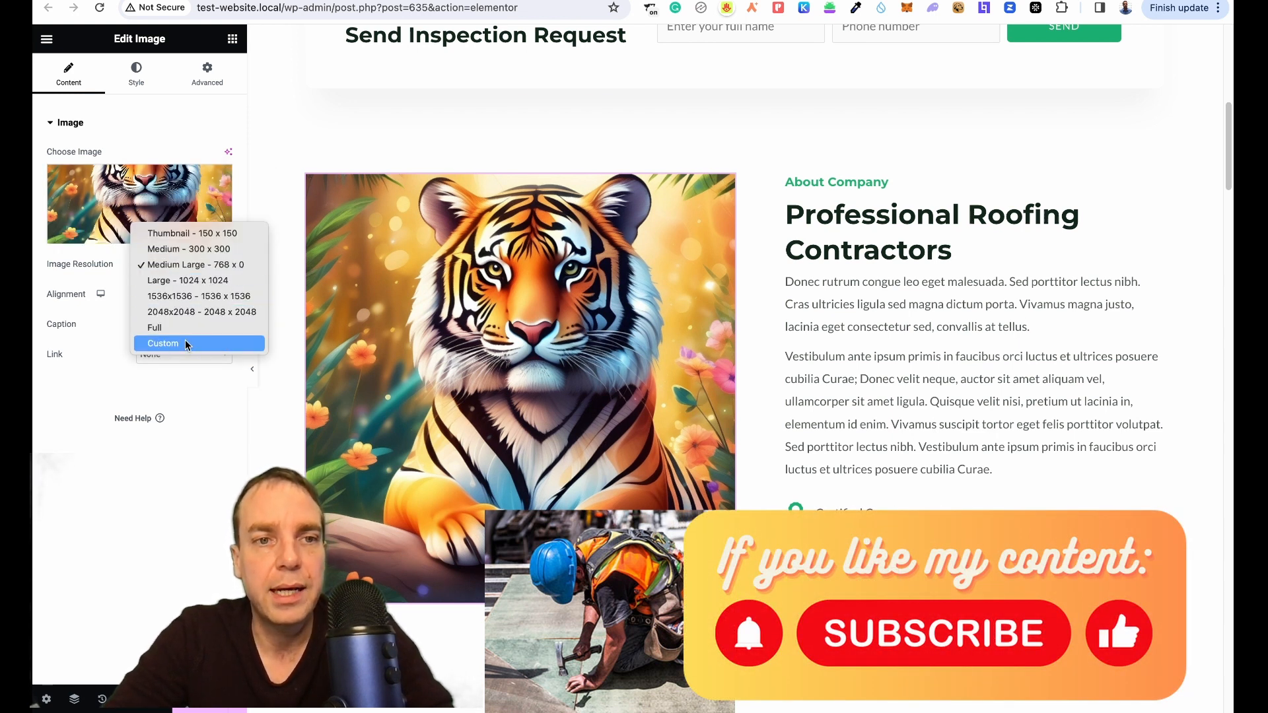
click(212, 432)
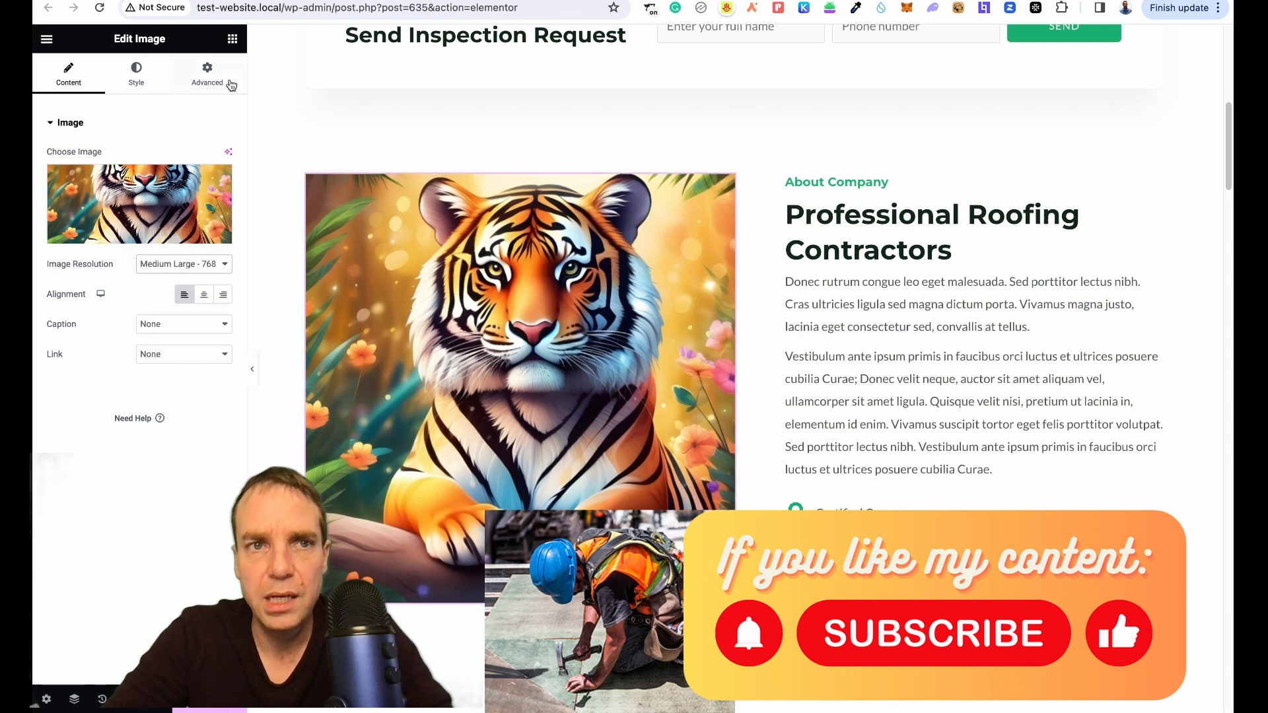
click(233, 39)
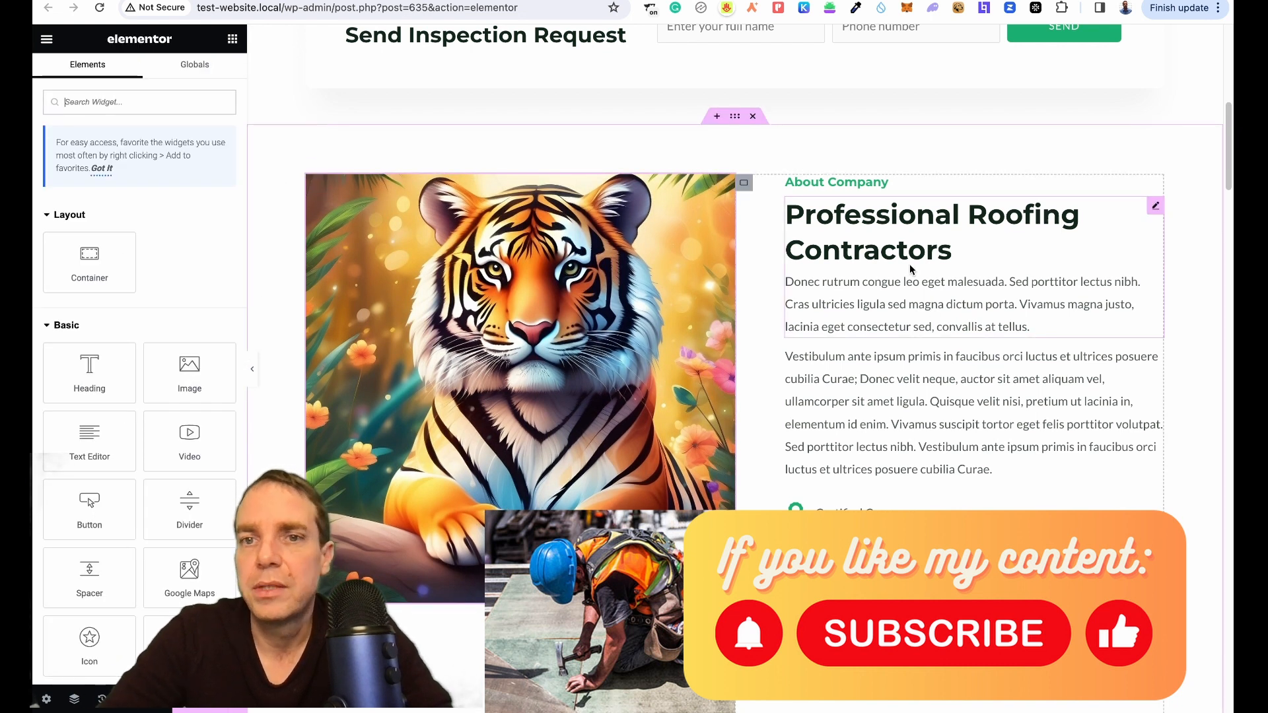
Open the second About Company paragraph for text editing and go back to the widget list
click(941, 406)
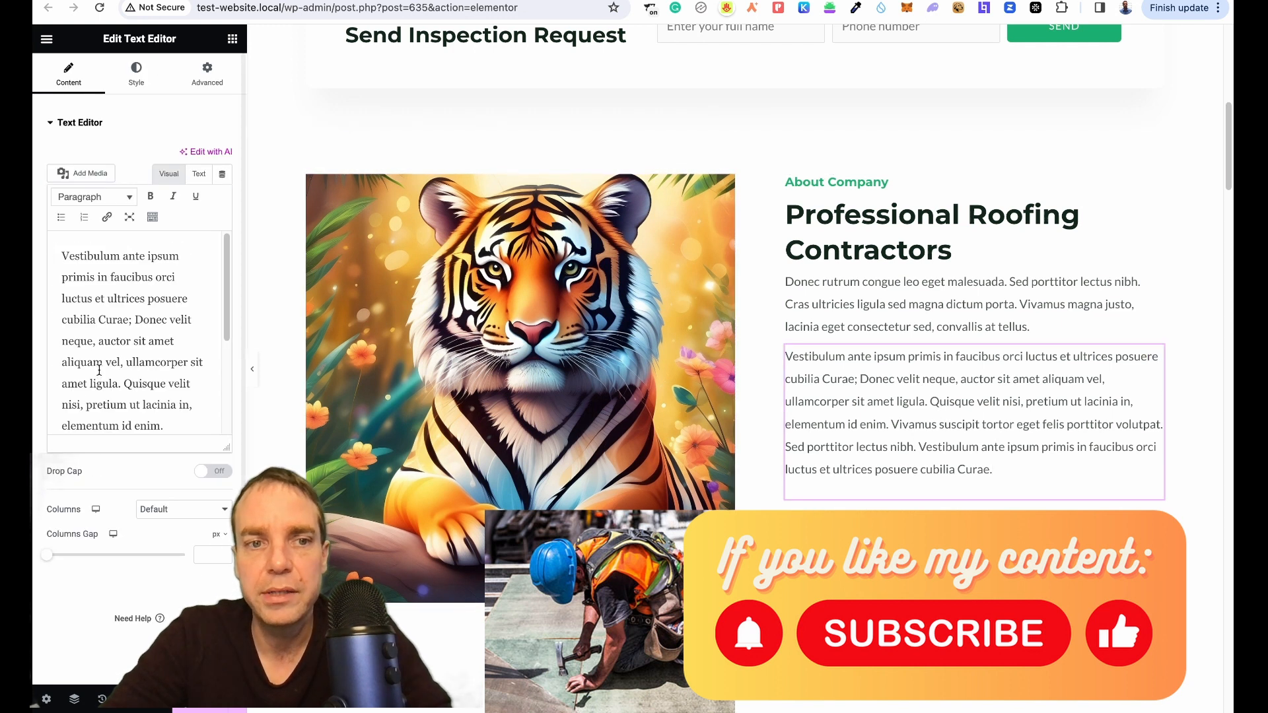
click(69, 254)
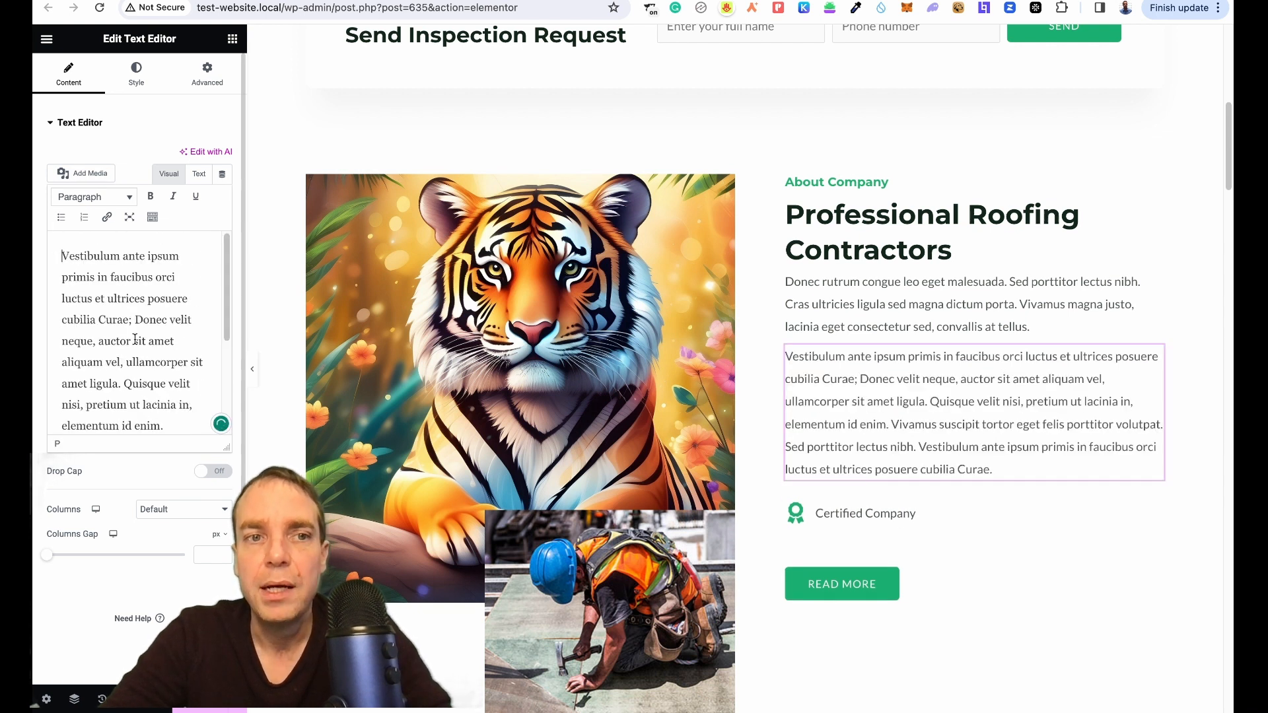
click(233, 40)
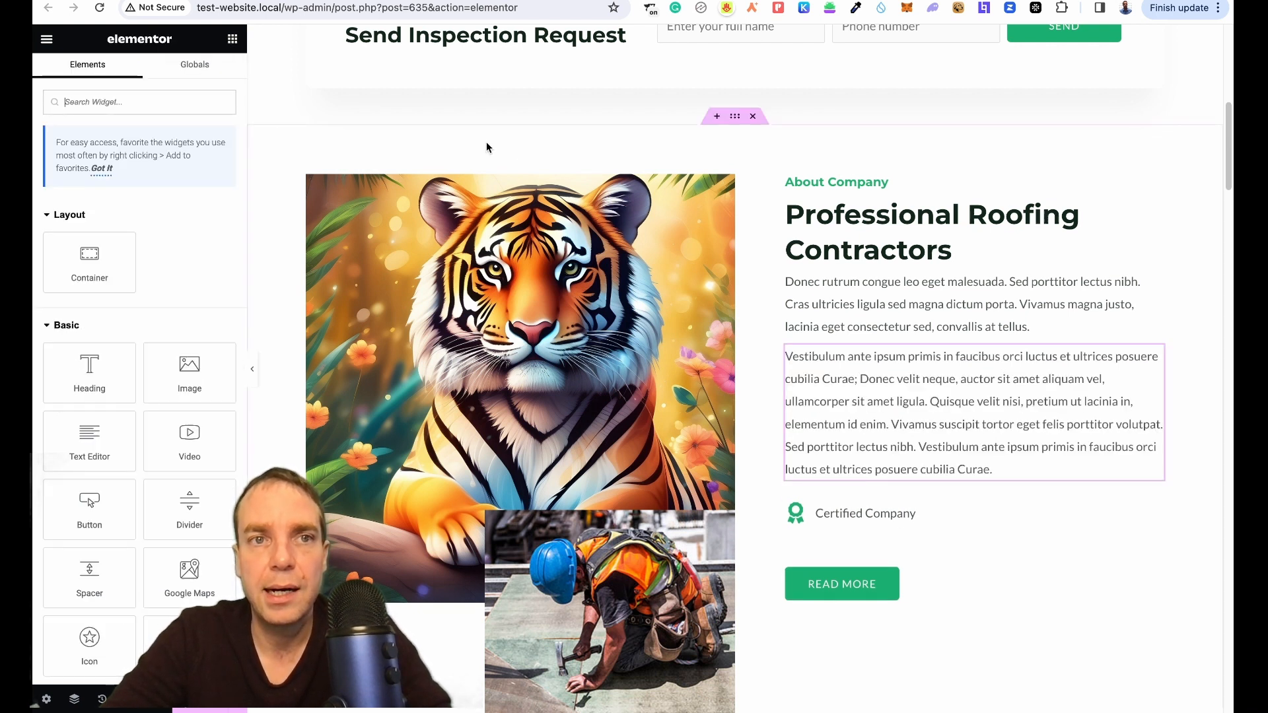
Insert an Image widget below the second About Company paragraph and view its image sources without choosing a picture
scroll(874, 449, down, 3)
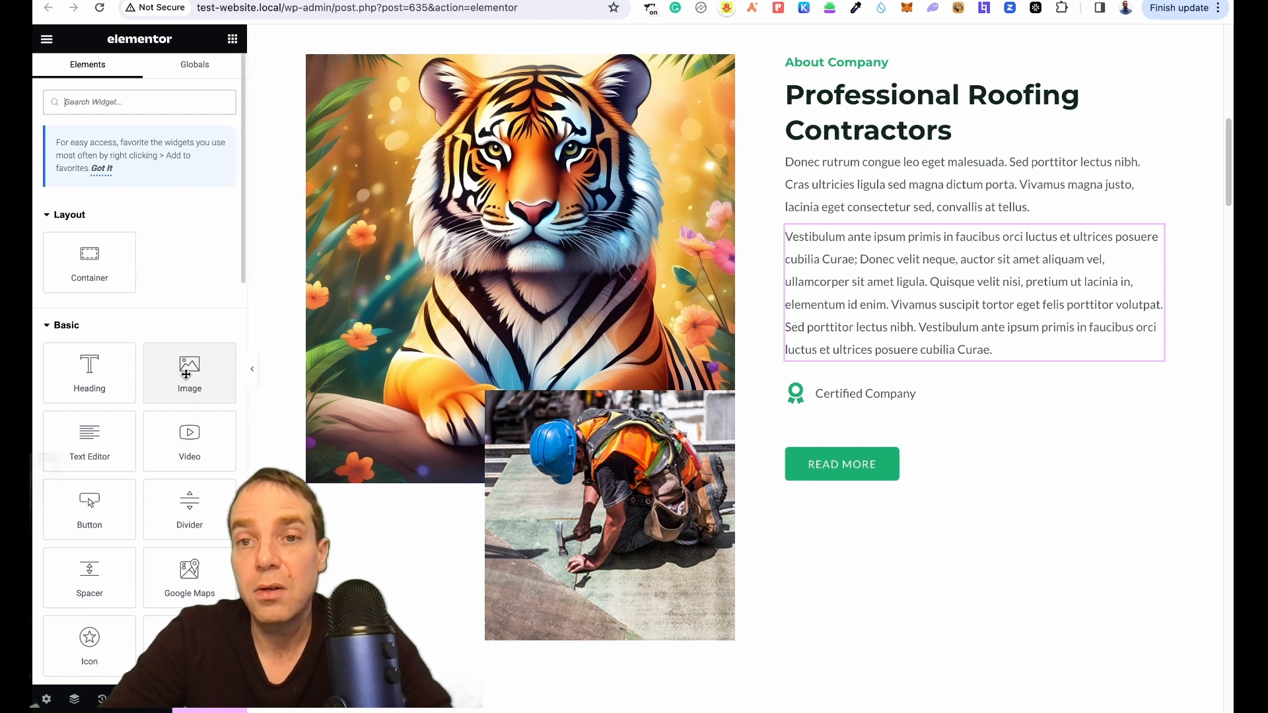
drag(176, 381, 882, 346)
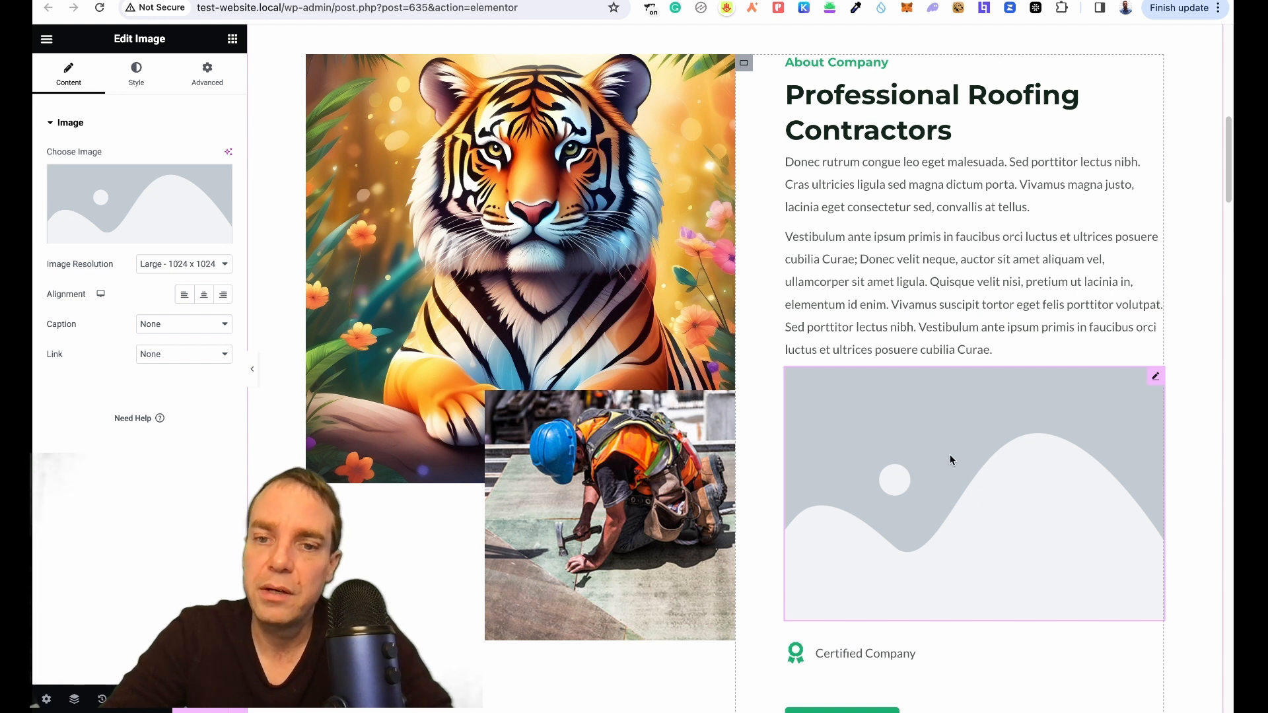
mouse_move(132, 232)
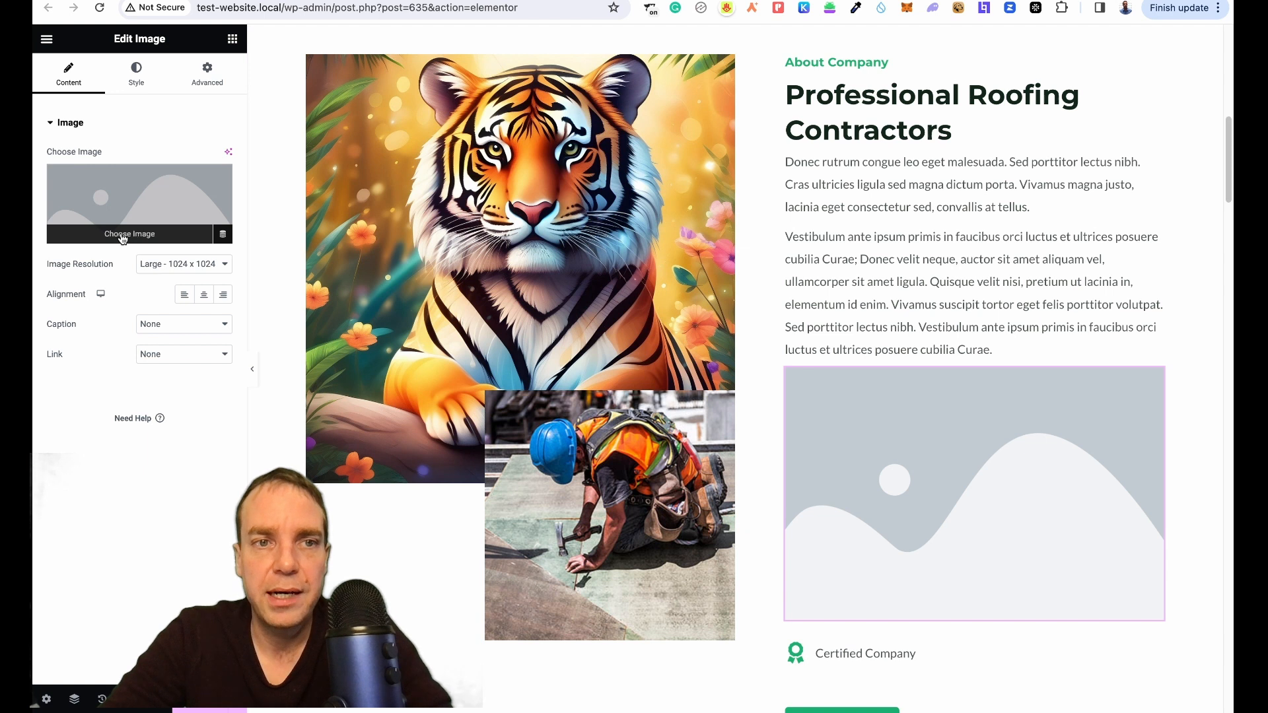
click(123, 237)
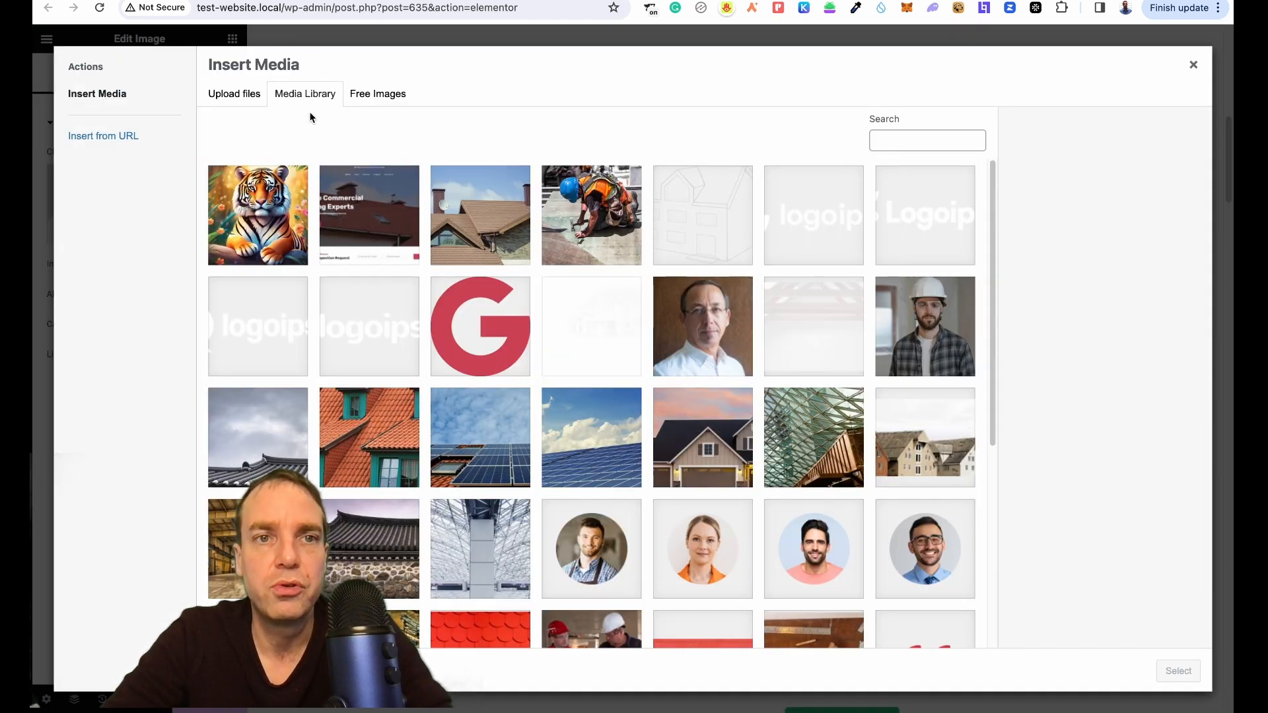
click(238, 96)
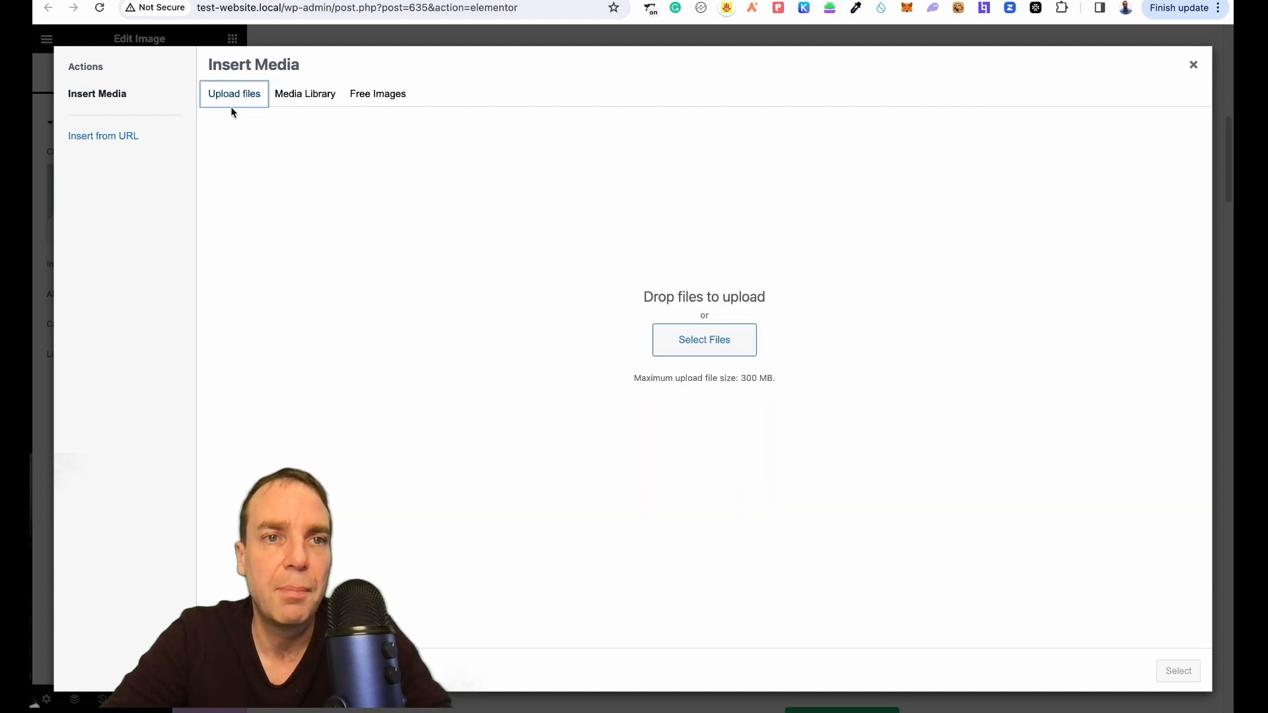
click(387, 101)
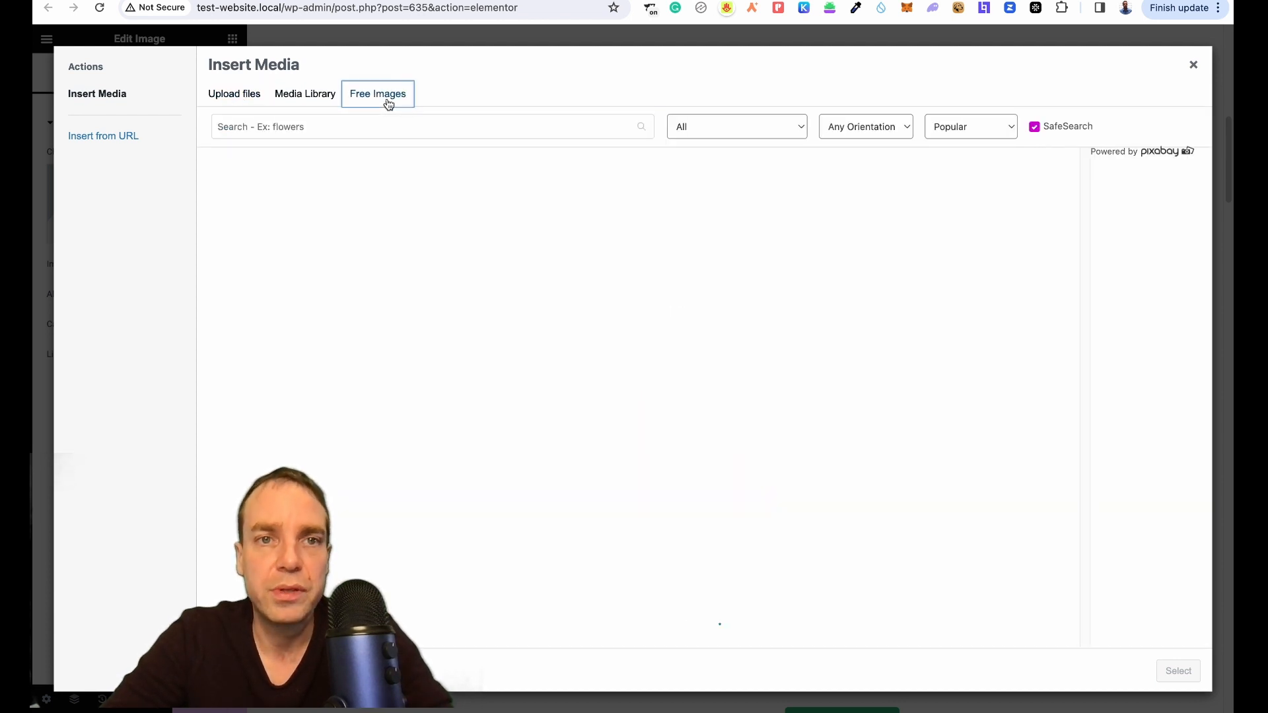
click(1194, 64)
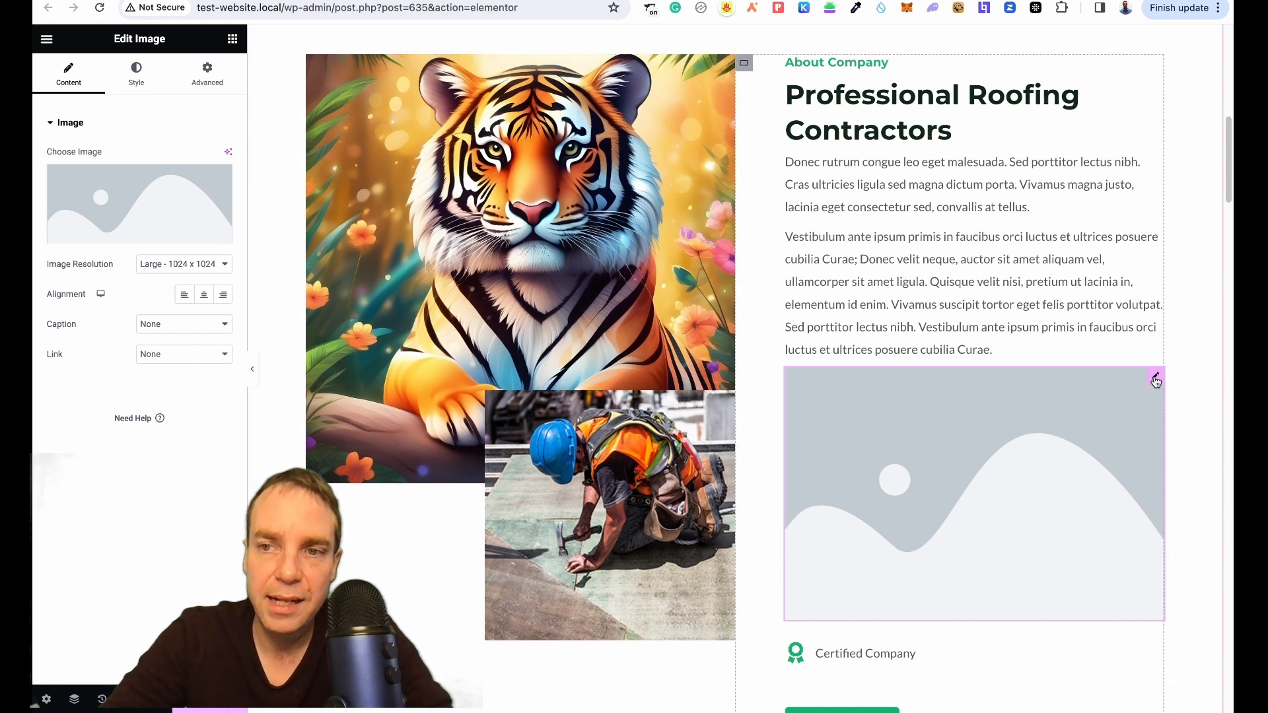
Delete the placeholder image below the second About Company paragraph
right_click(1156, 380)
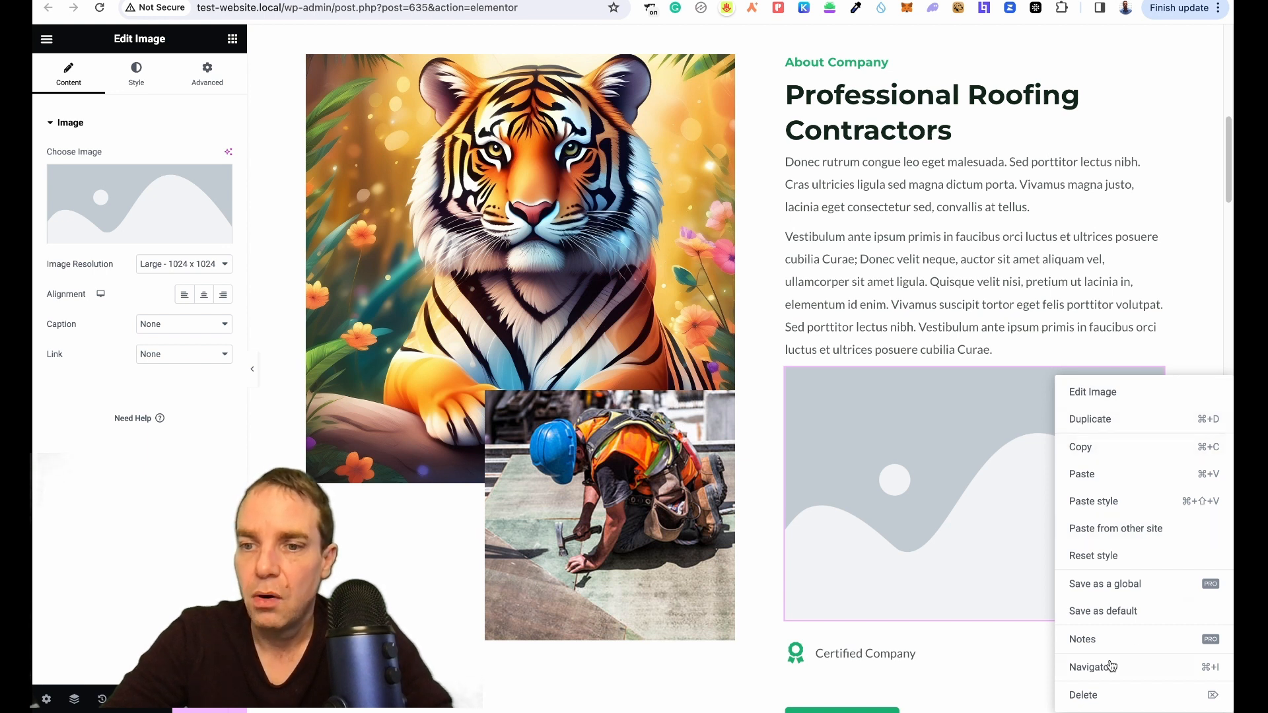
click(1094, 695)
scroll(878, 341, up, 4)
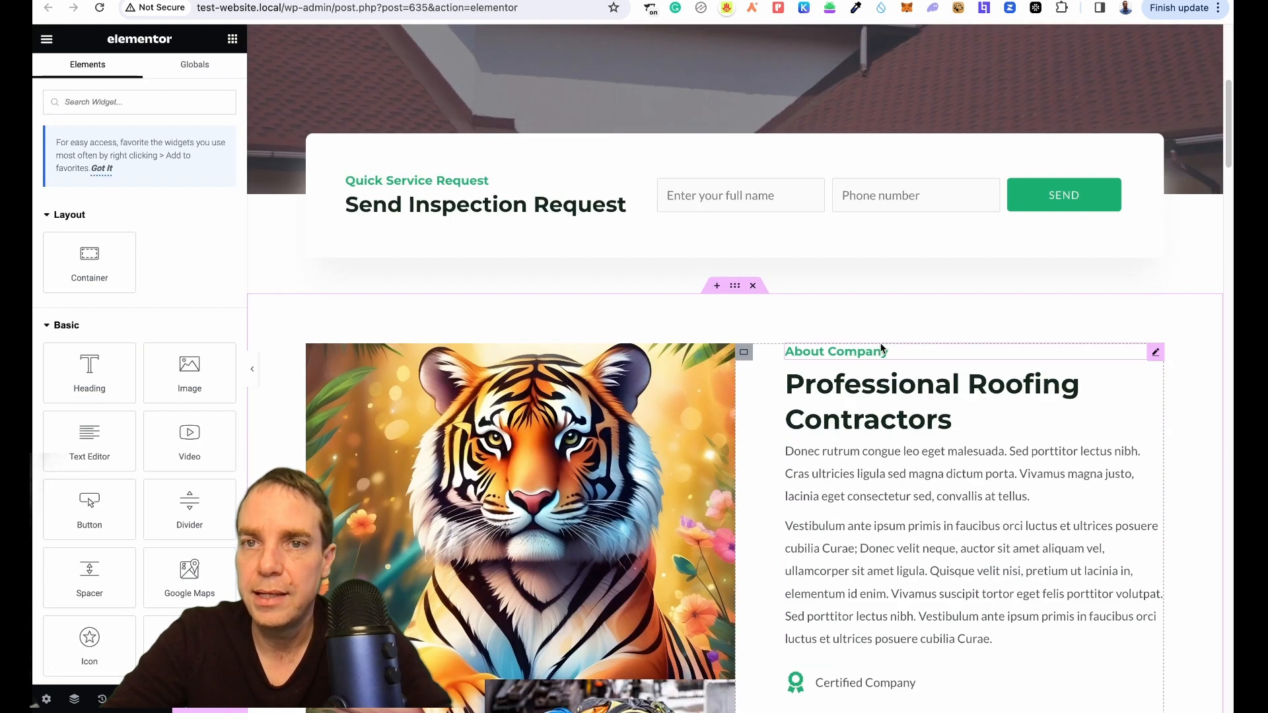
Revert to the Image Added state in the editing history, restore the Image Removed state and return to the widget list
scroll(921, 358, up, 1)
scroll(925, 362, down, 3)
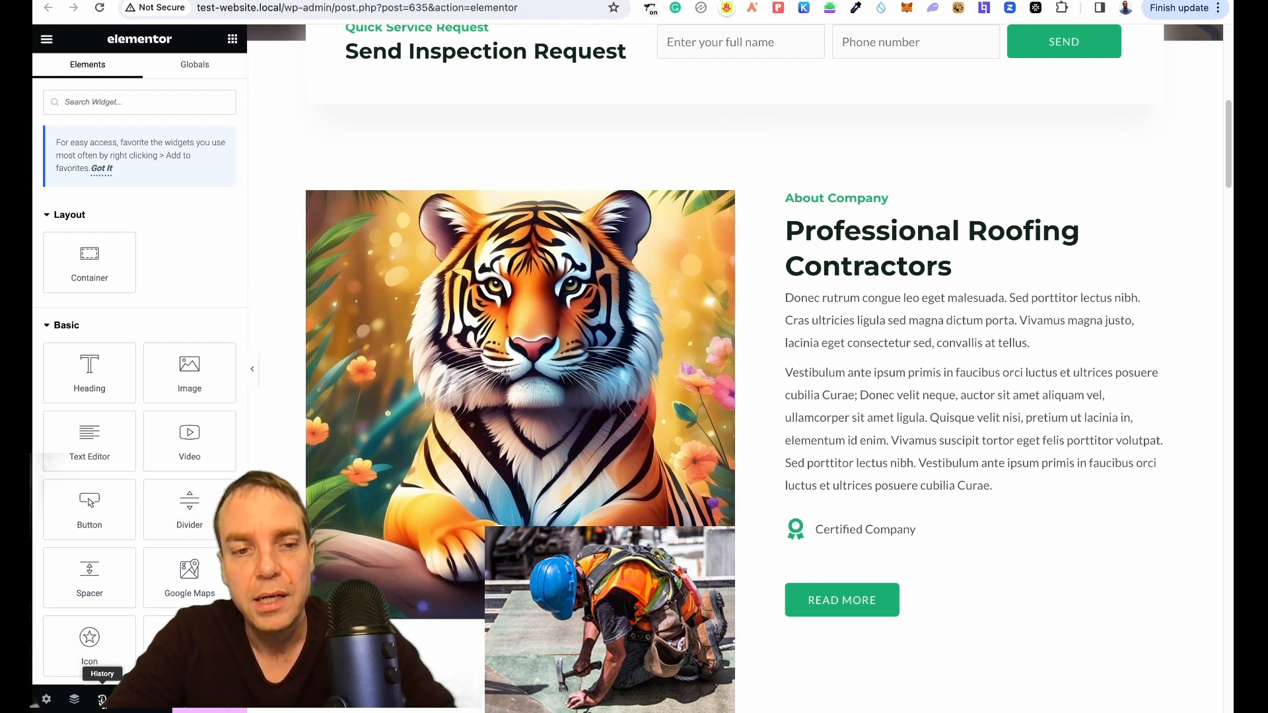
click(102, 699)
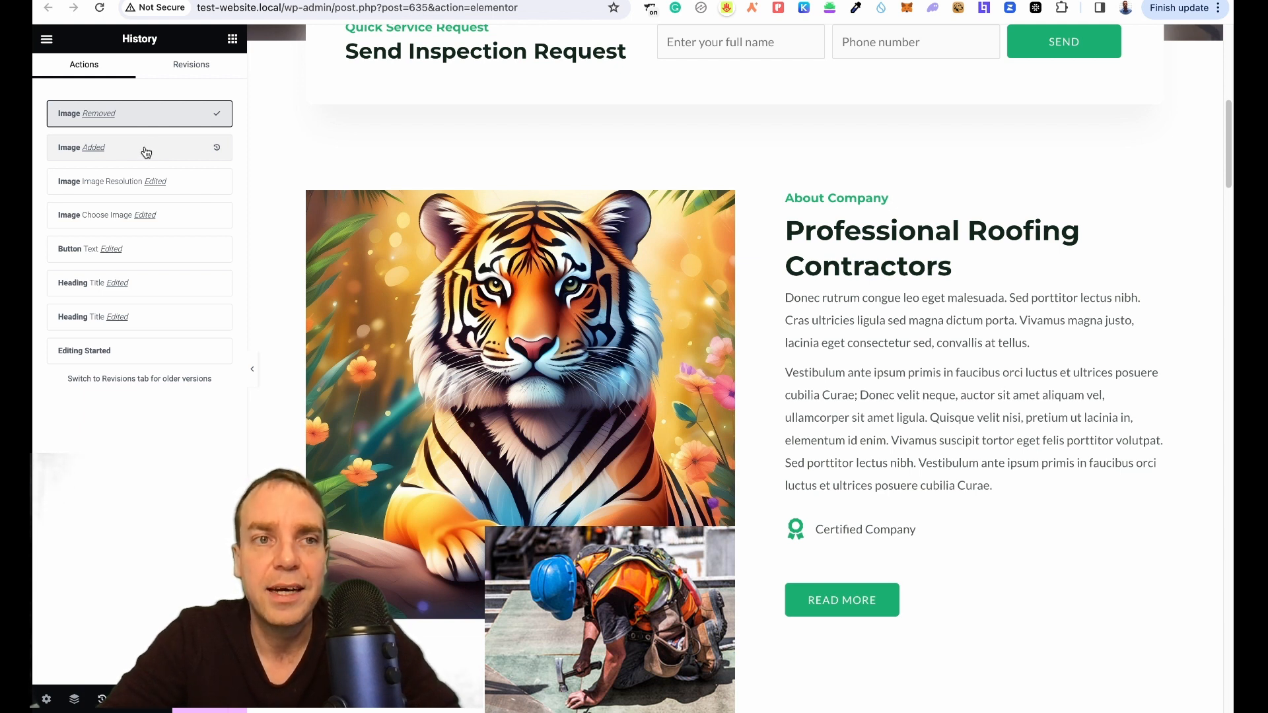
click(146, 153)
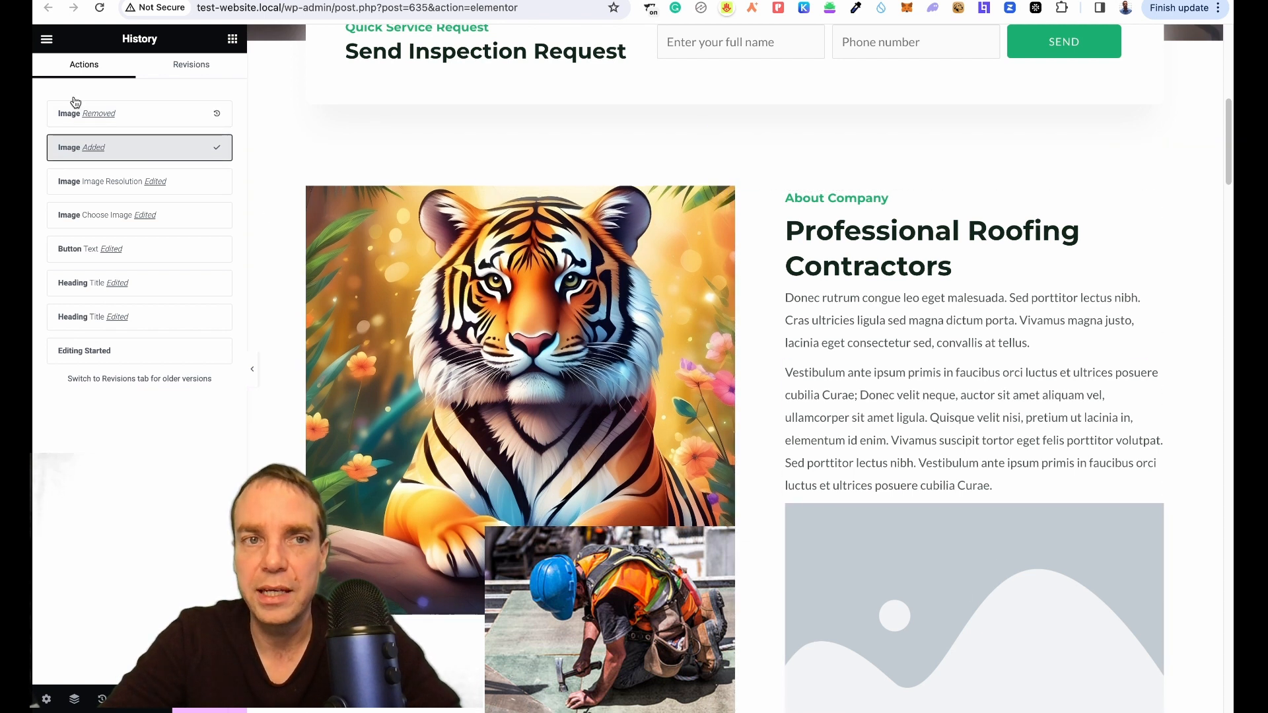
click(139, 122)
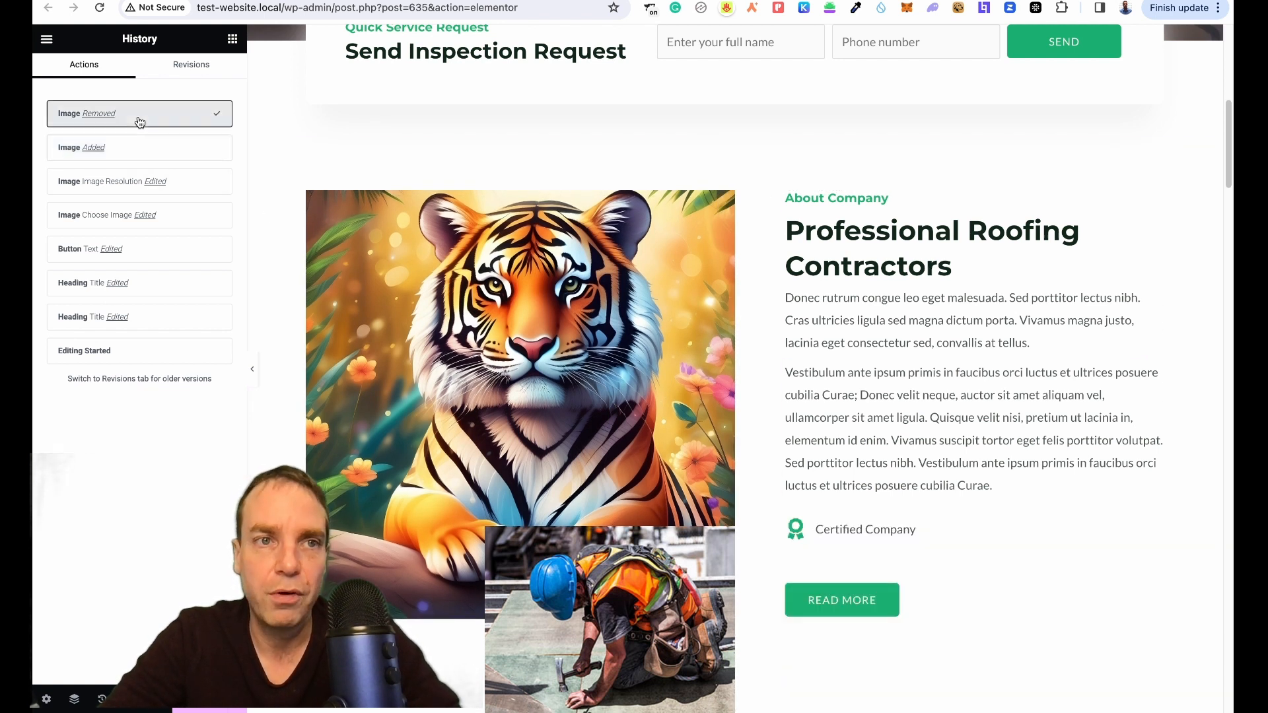
click(233, 40)
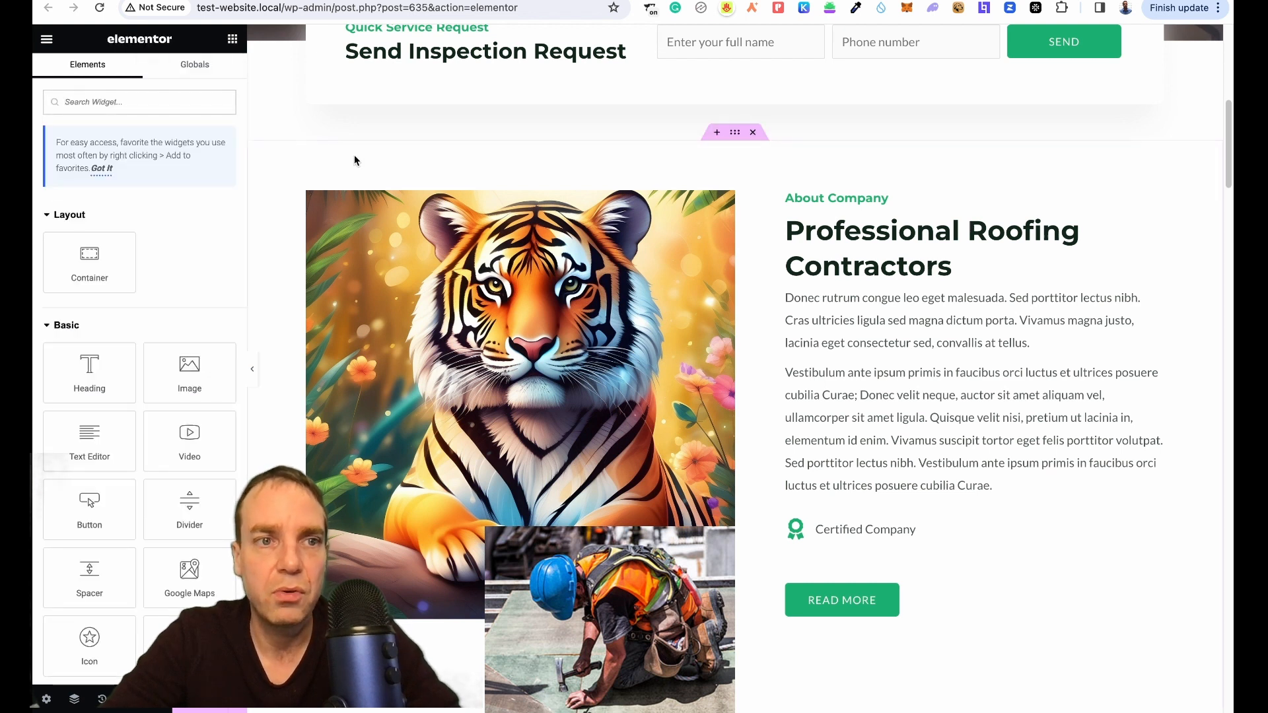
Open the background image chooser in the style settings of the "We are Commercial Roofing Experts" hero container
scroll(929, 278, up, 8)
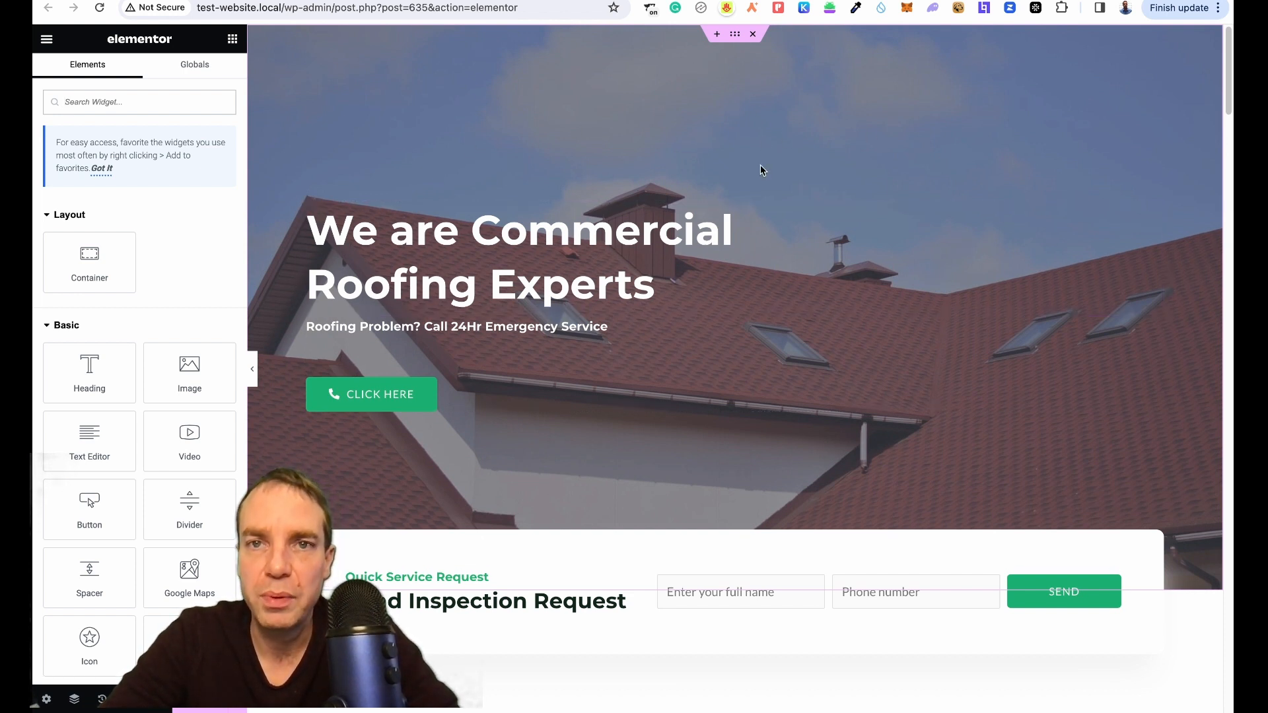
click(735, 35)
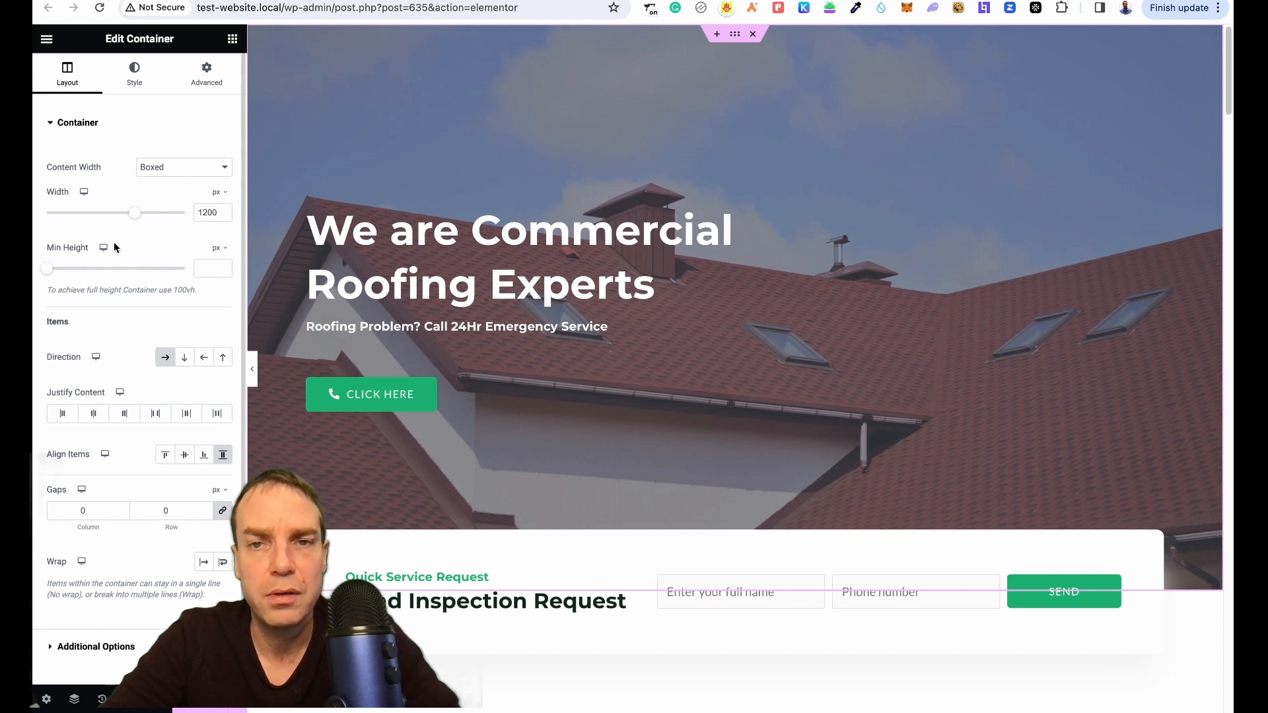
click(136, 85)
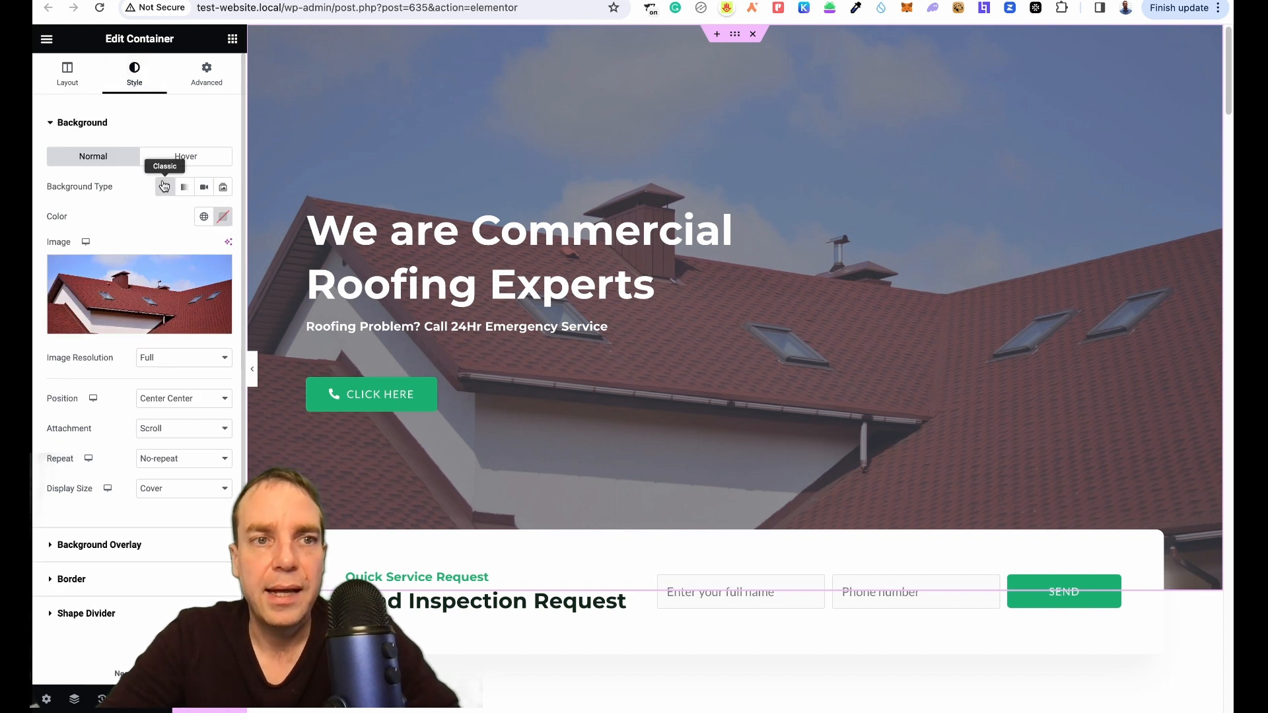
mouse_move(118, 284)
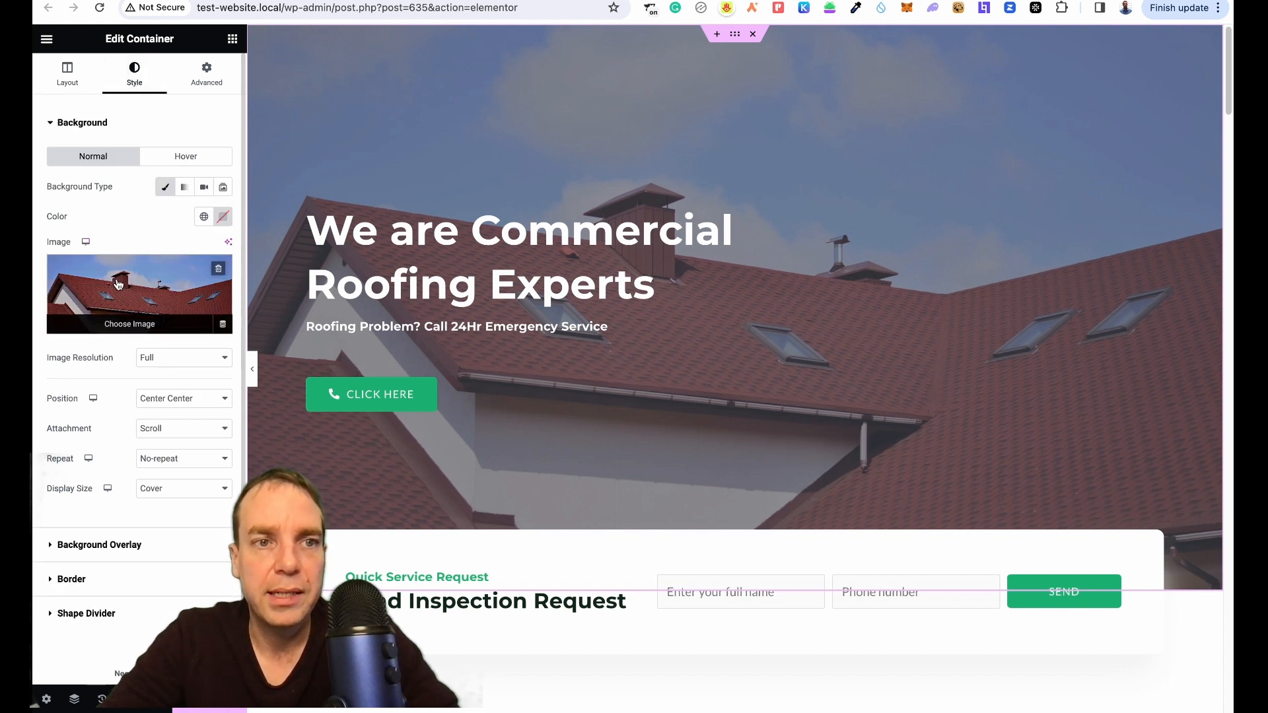
click(142, 326)
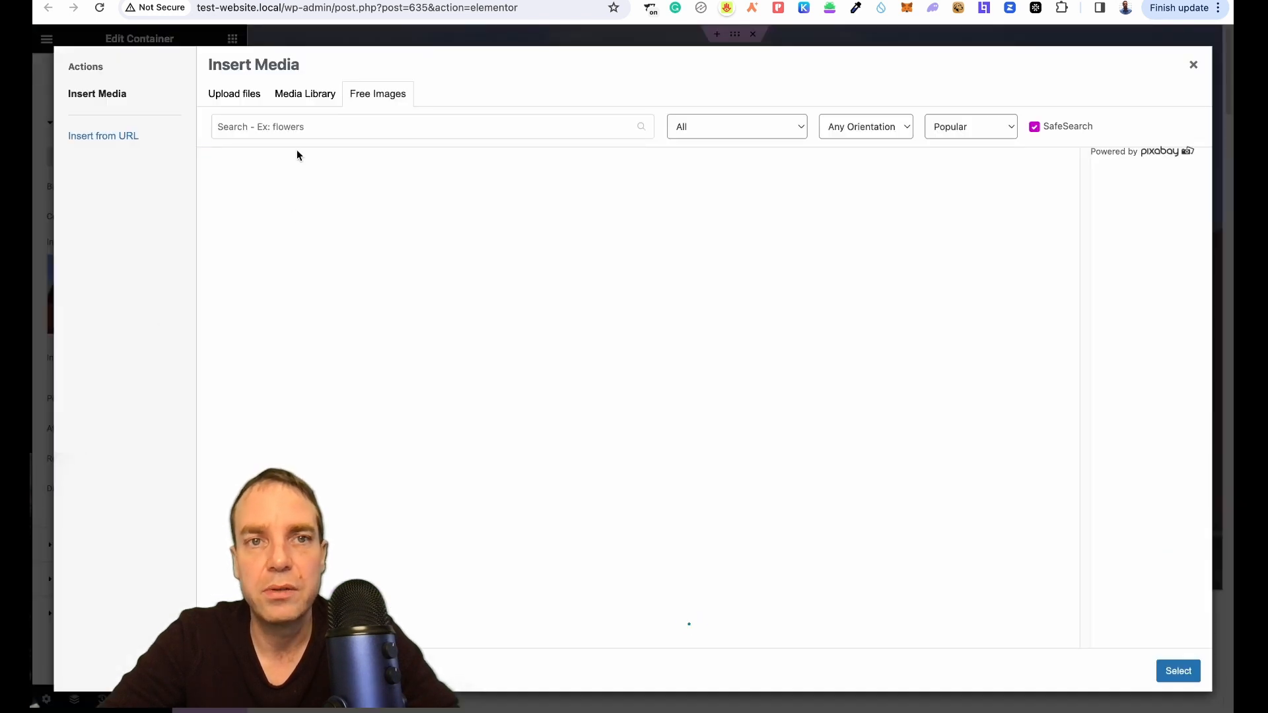
Preview 5.jpg and photo-hero-15.jpg from the media library as hero background, leave without inserting either and return to the widget list
click(289, 97)
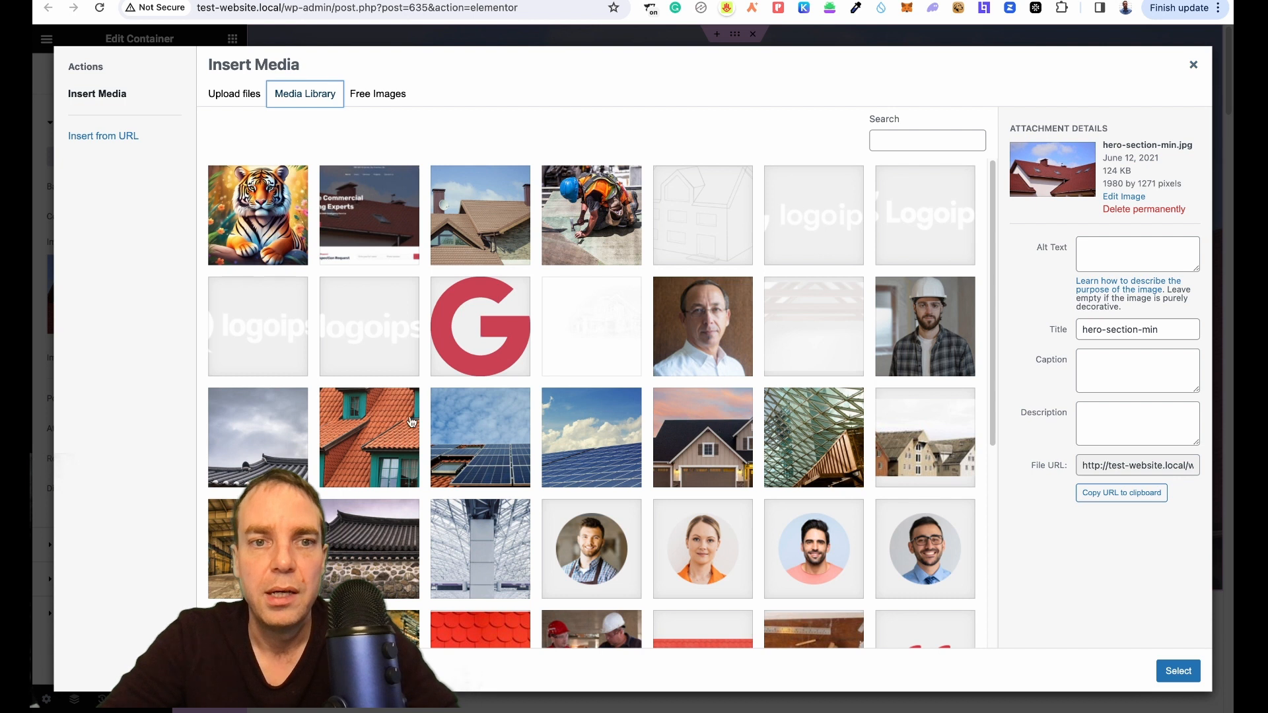
click(365, 451)
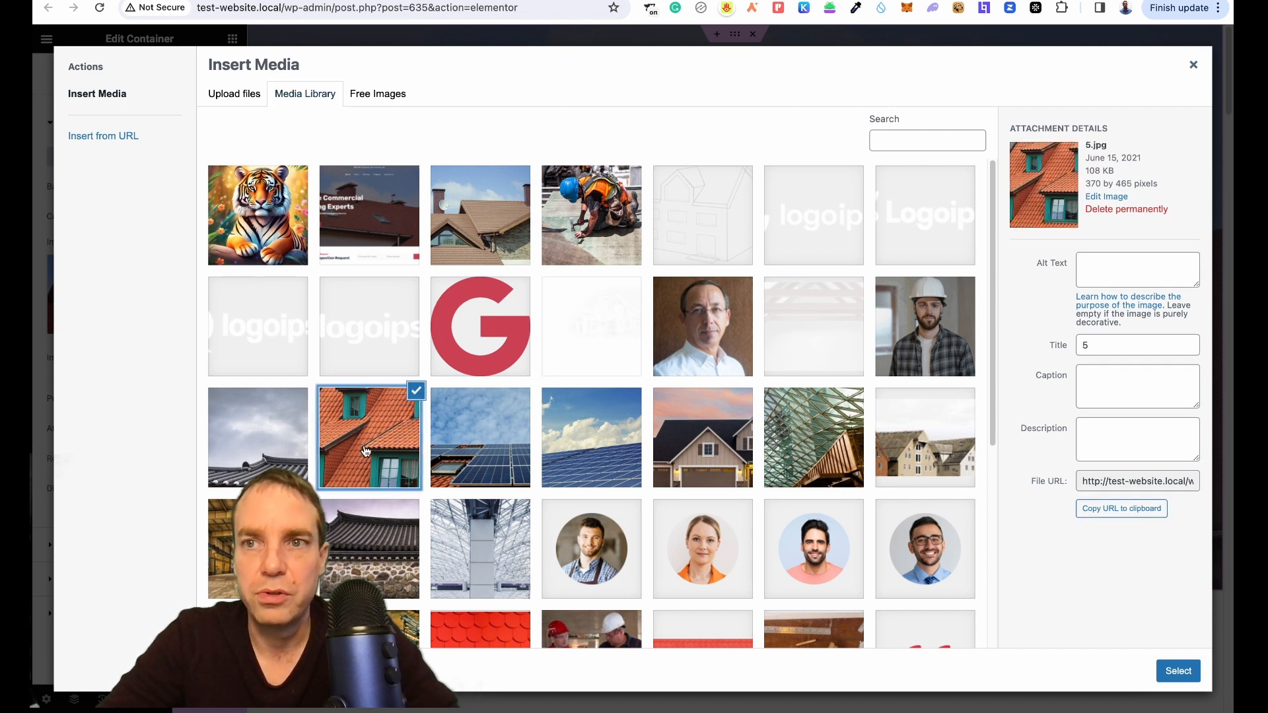
click(482, 223)
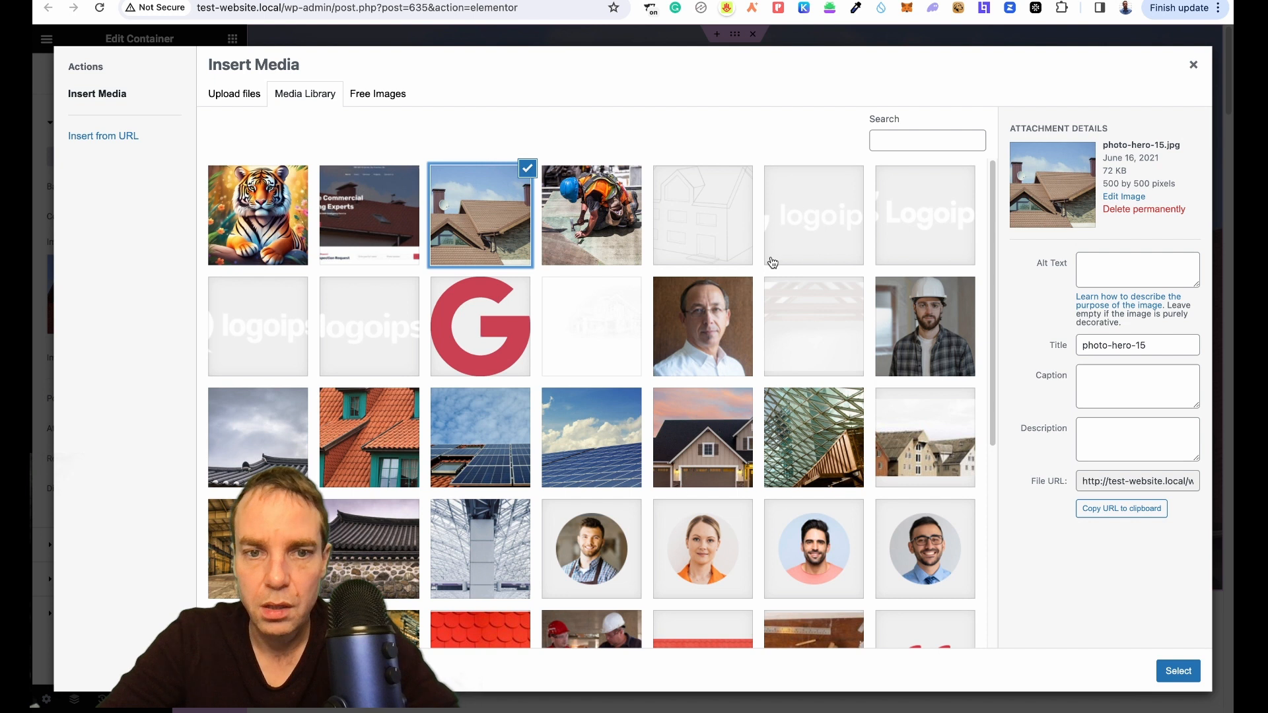
click(1194, 64)
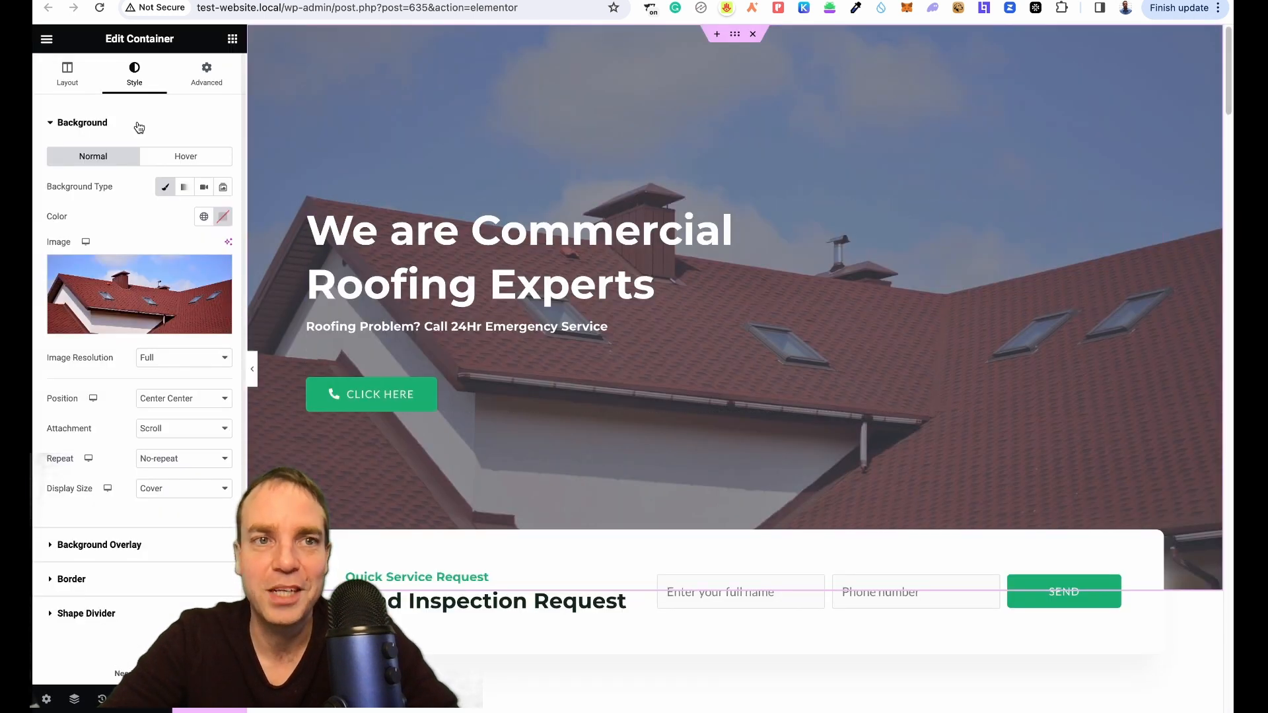
click(232, 39)
Look through the Home page's sections from the hero down to the services, reviews, testimonials and free quote form
scroll(684, 385, down, 6)
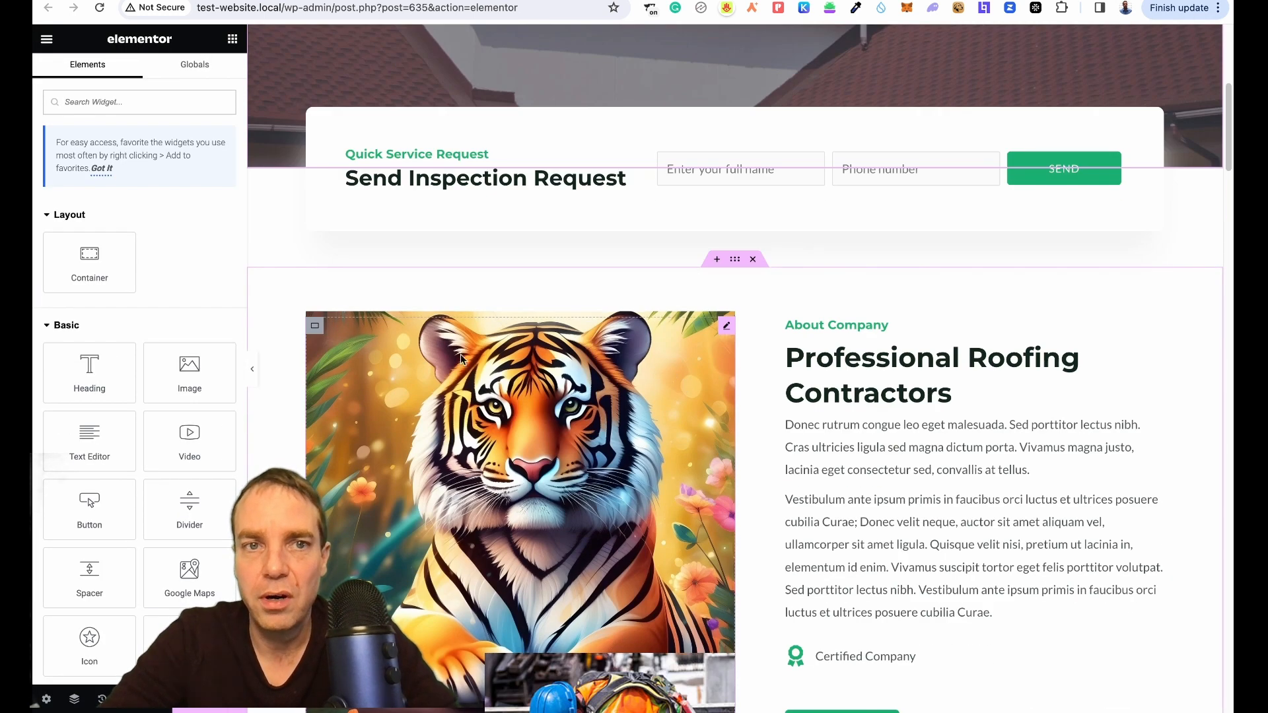
scroll(438, 384, up, 1)
scroll(437, 385, up, 3)
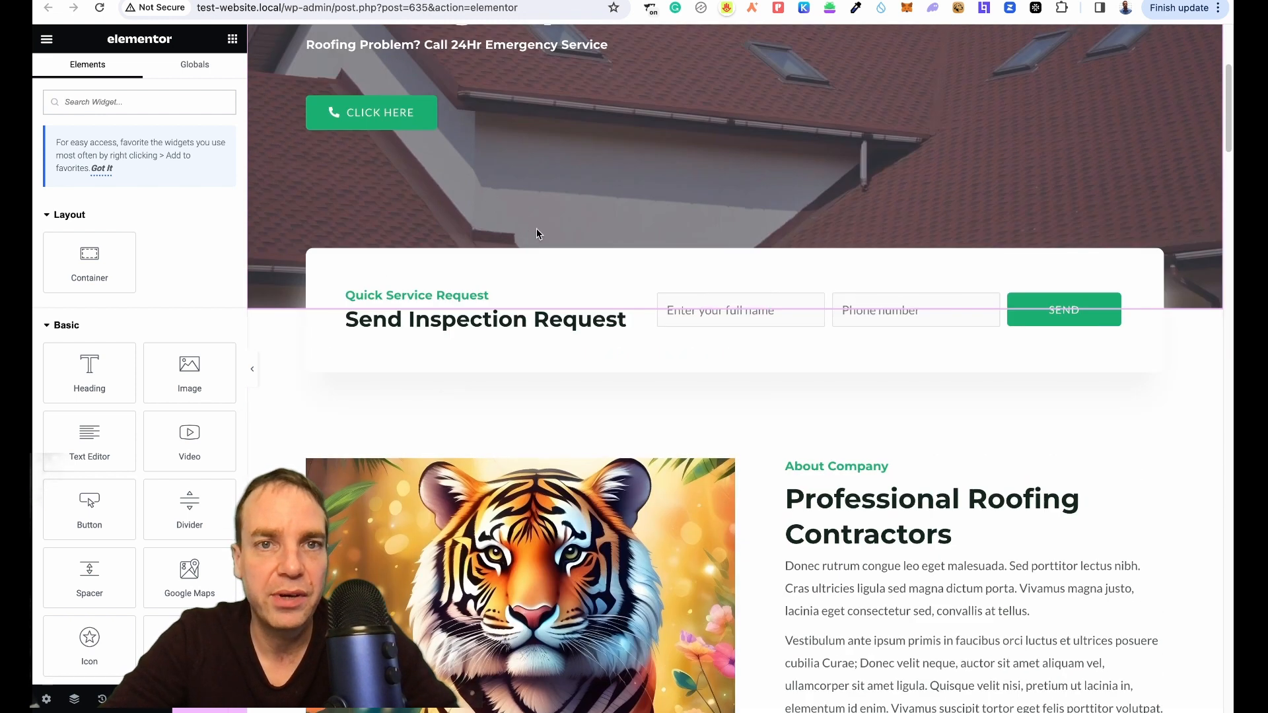
scroll(538, 234, down, 10)
scroll(714, 298, down, 3)
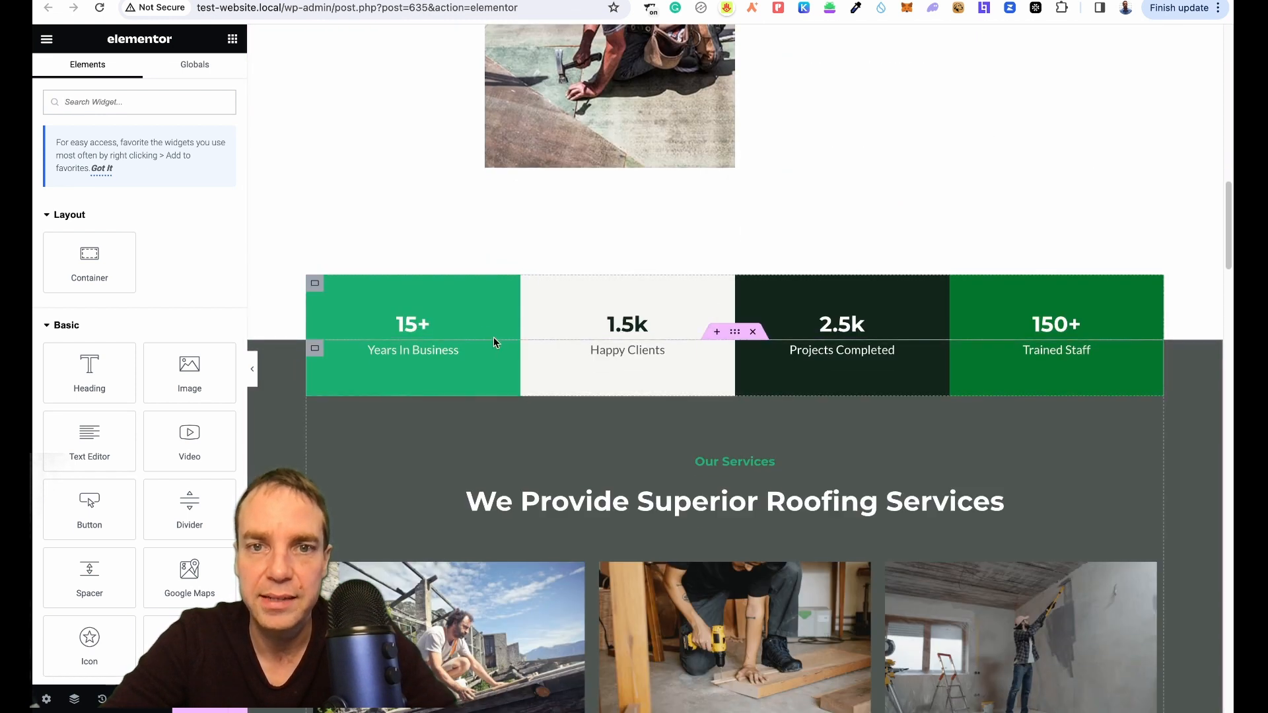
scroll(684, 385, down, 7)
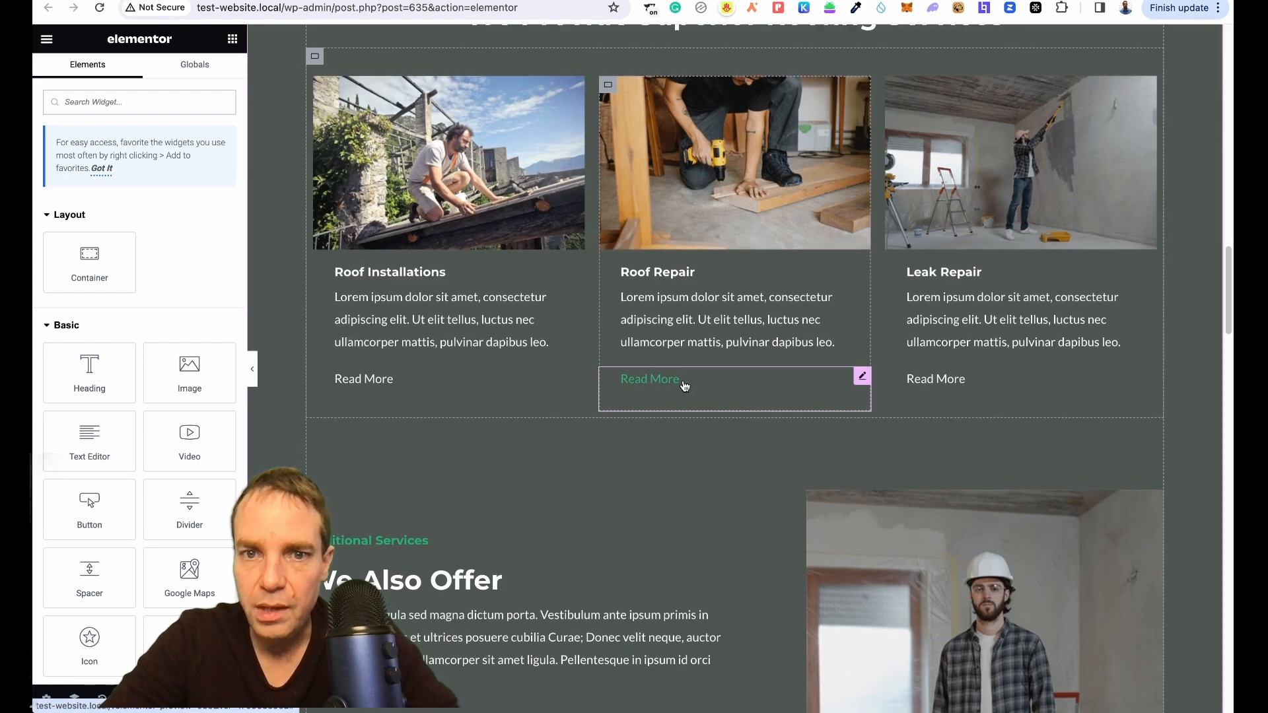
scroll(684, 386, down, 6)
scroll(683, 385, down, 20)
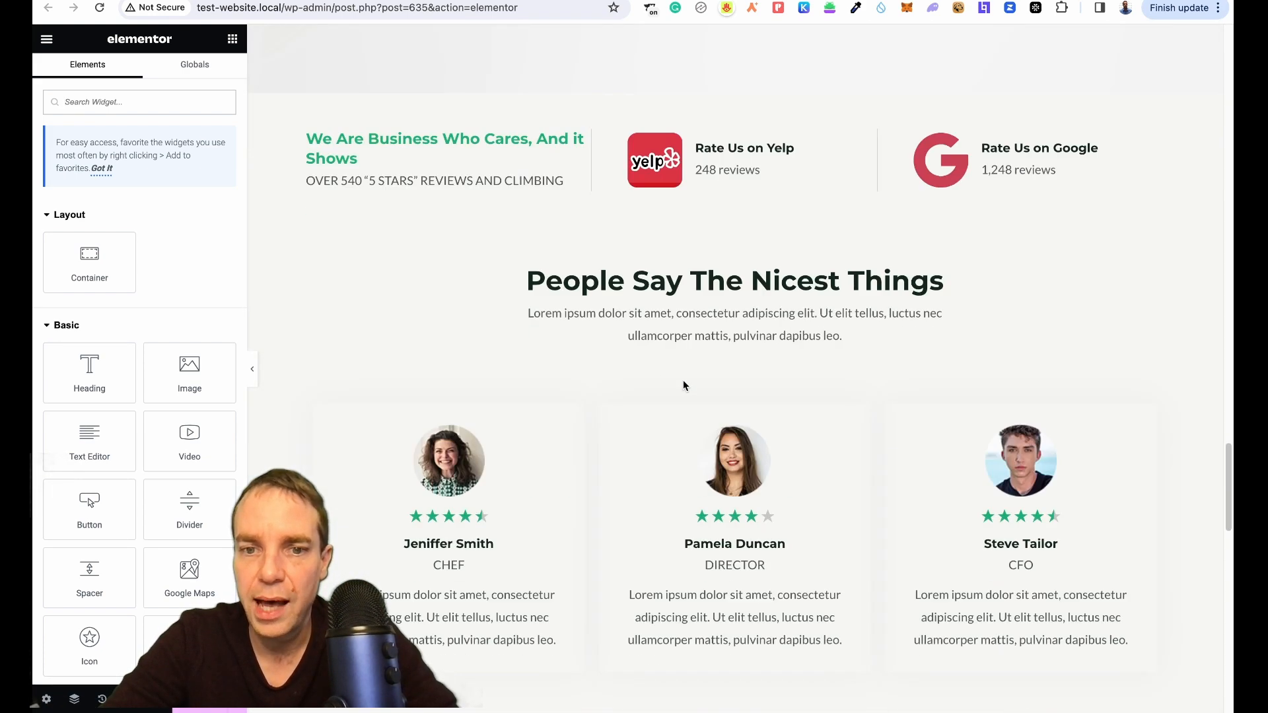
scroll(682, 386, up, 8)
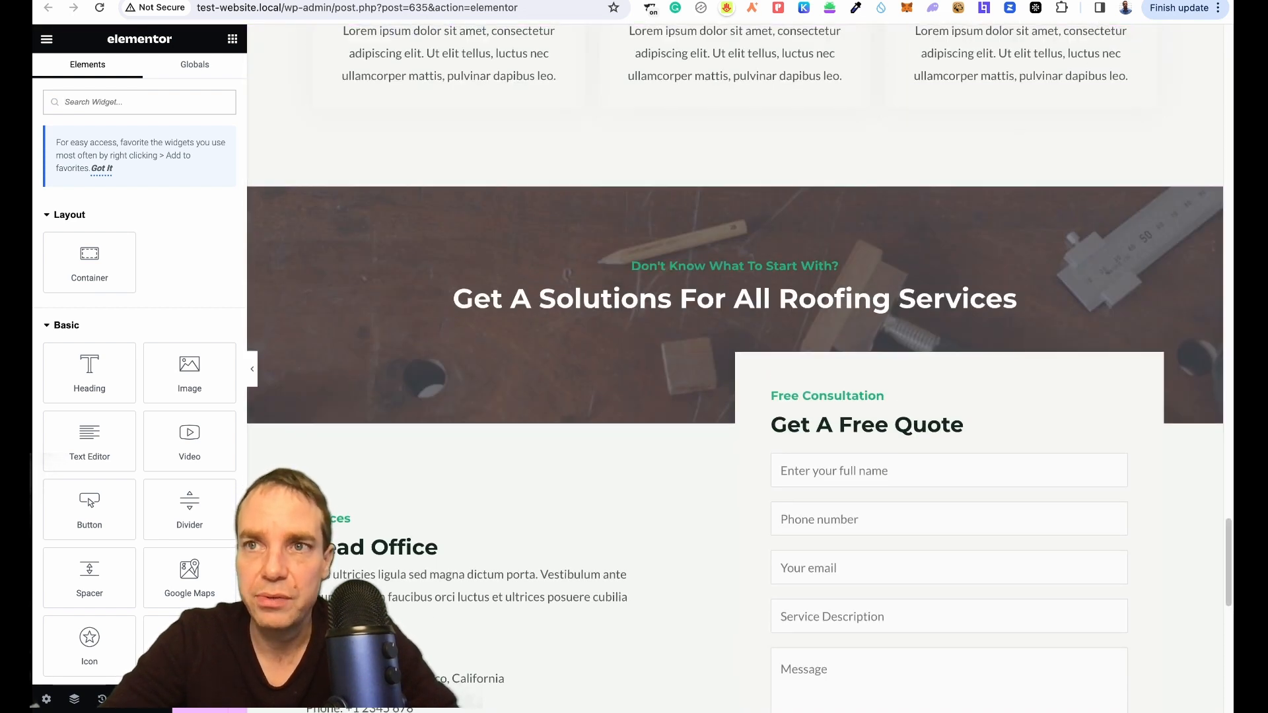
Stay in the Elementor editor instead of leaving with unsaved changes, and update the Home page
click(1072, 0)
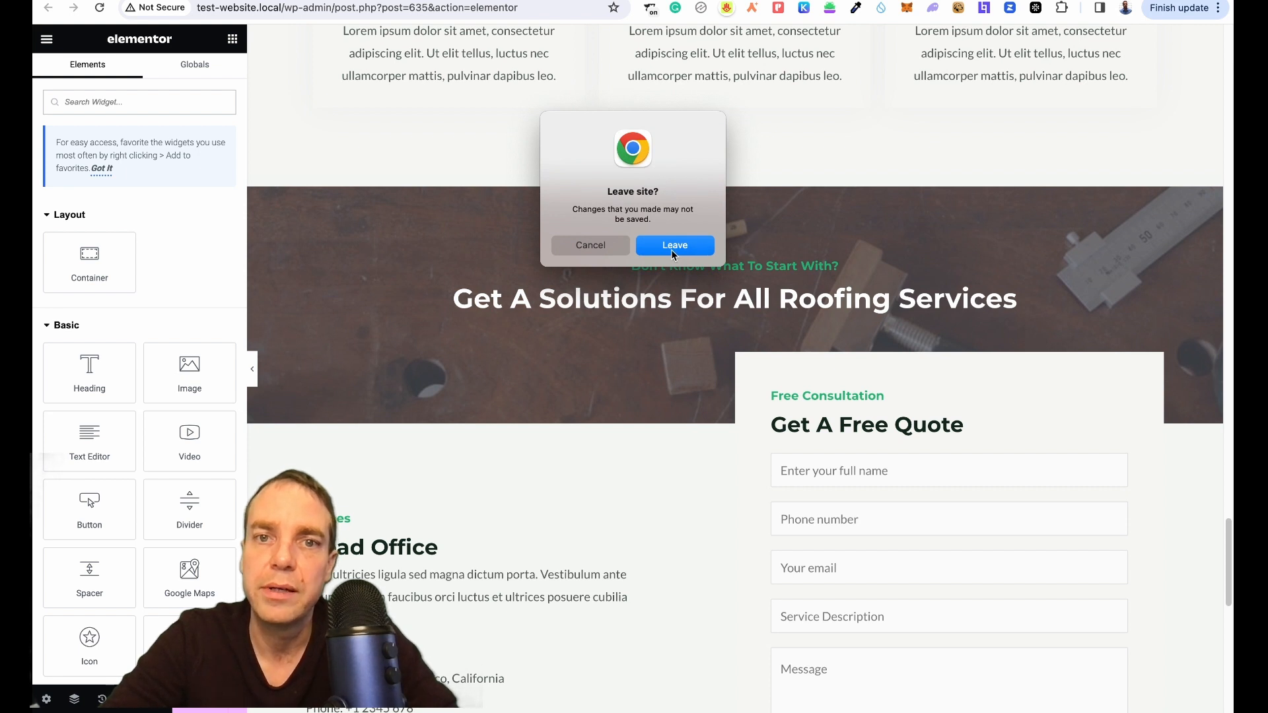
click(579, 245)
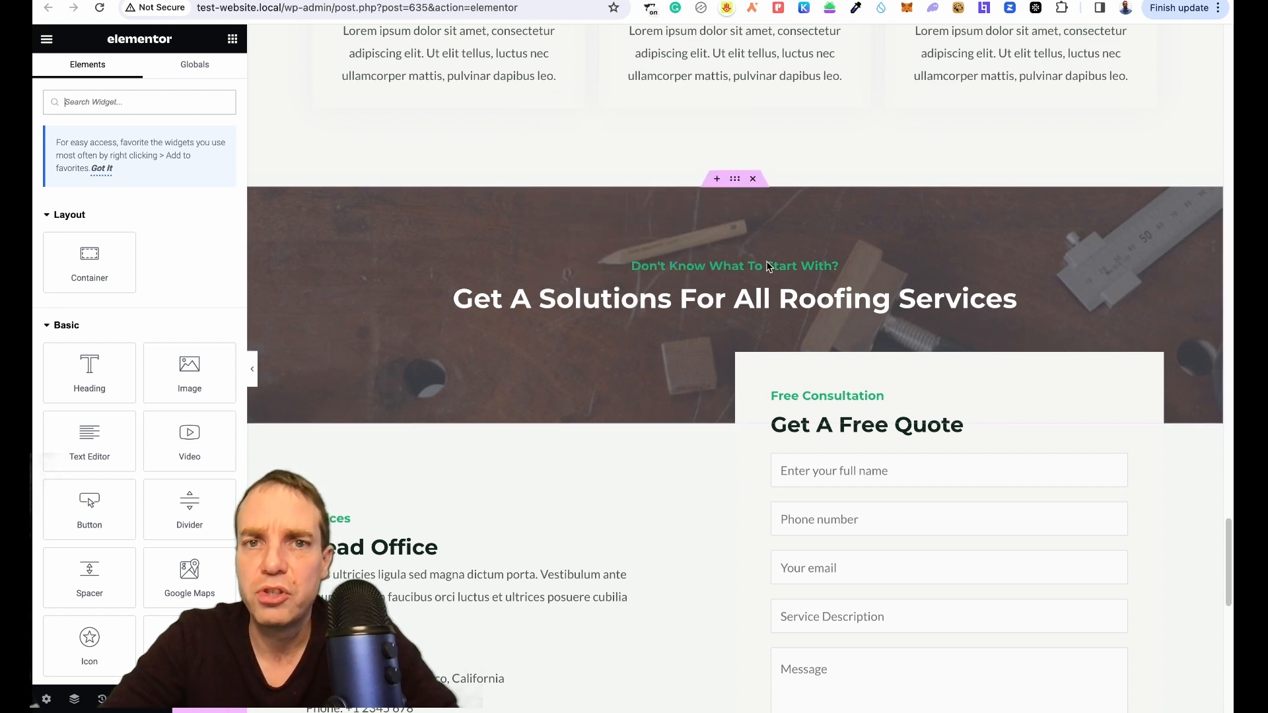
scroll(799, 240, up, 7)
scroll(801, 236, down, 2)
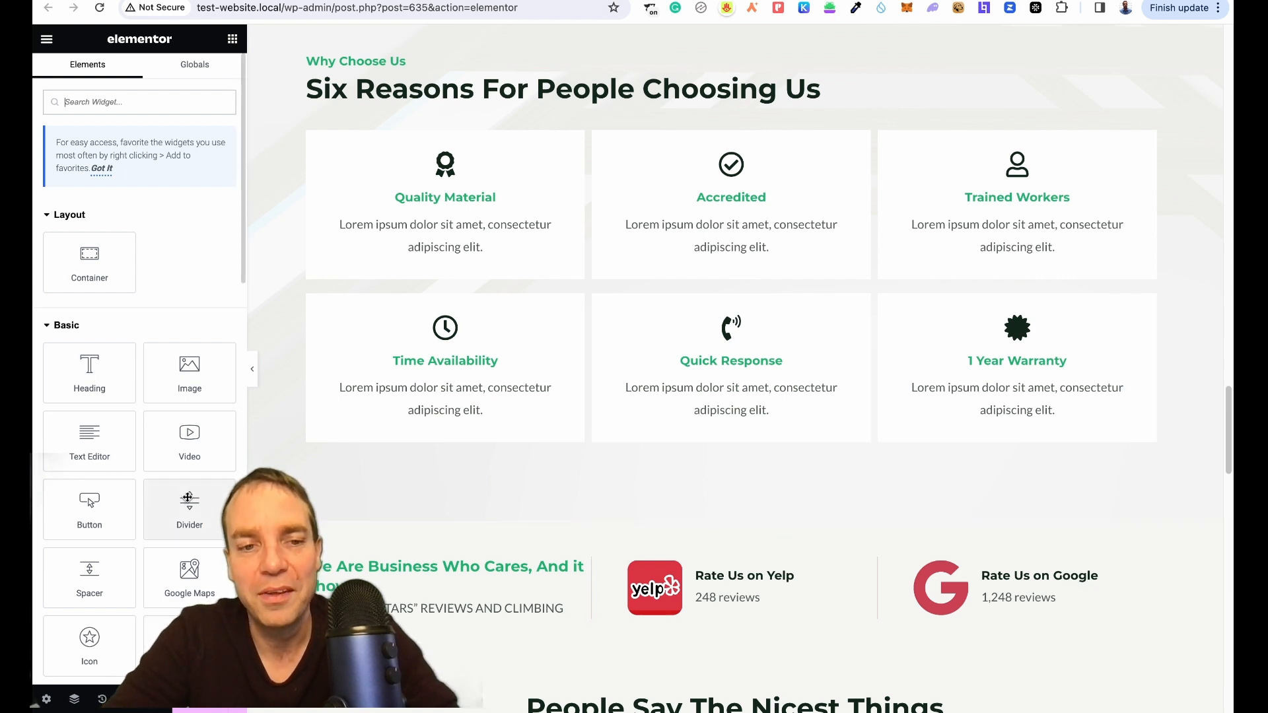
click(201, 711)
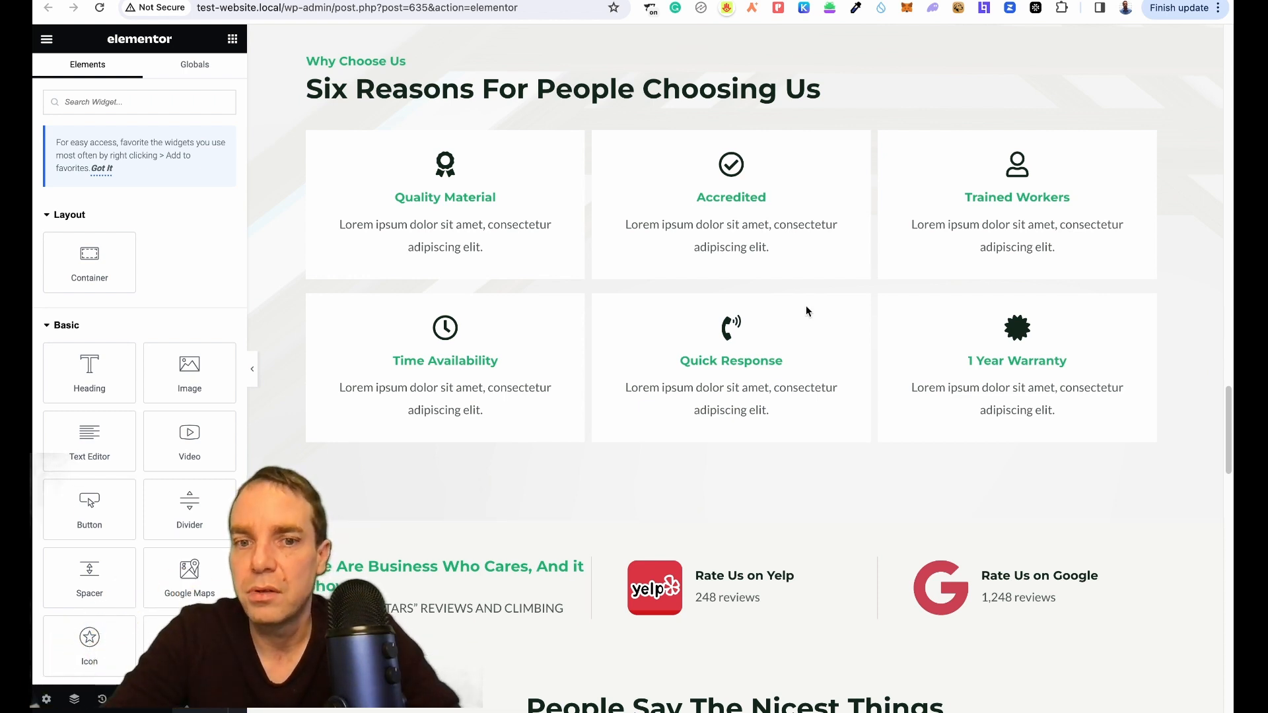
Switch to the WordPress admin's page list and open the site's installed plugins
key(ctrl+Tab)
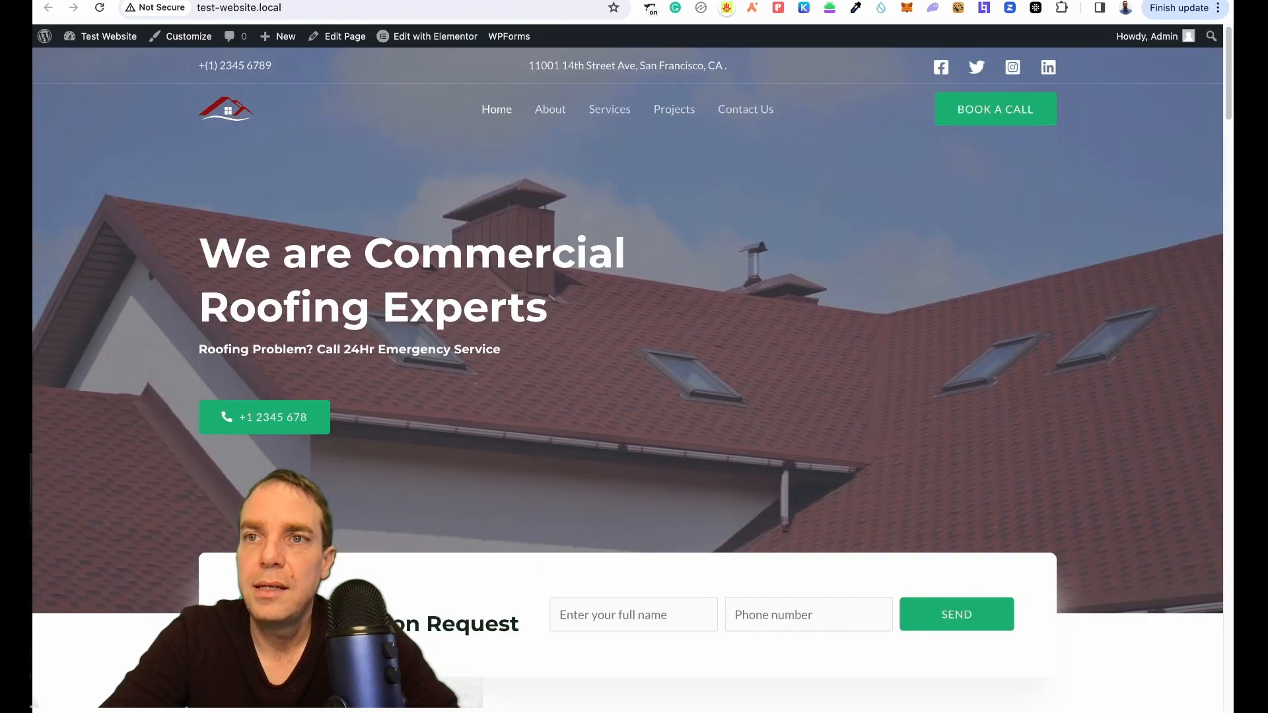
key(ctrl+Tab)
key(ctrl+Tab)
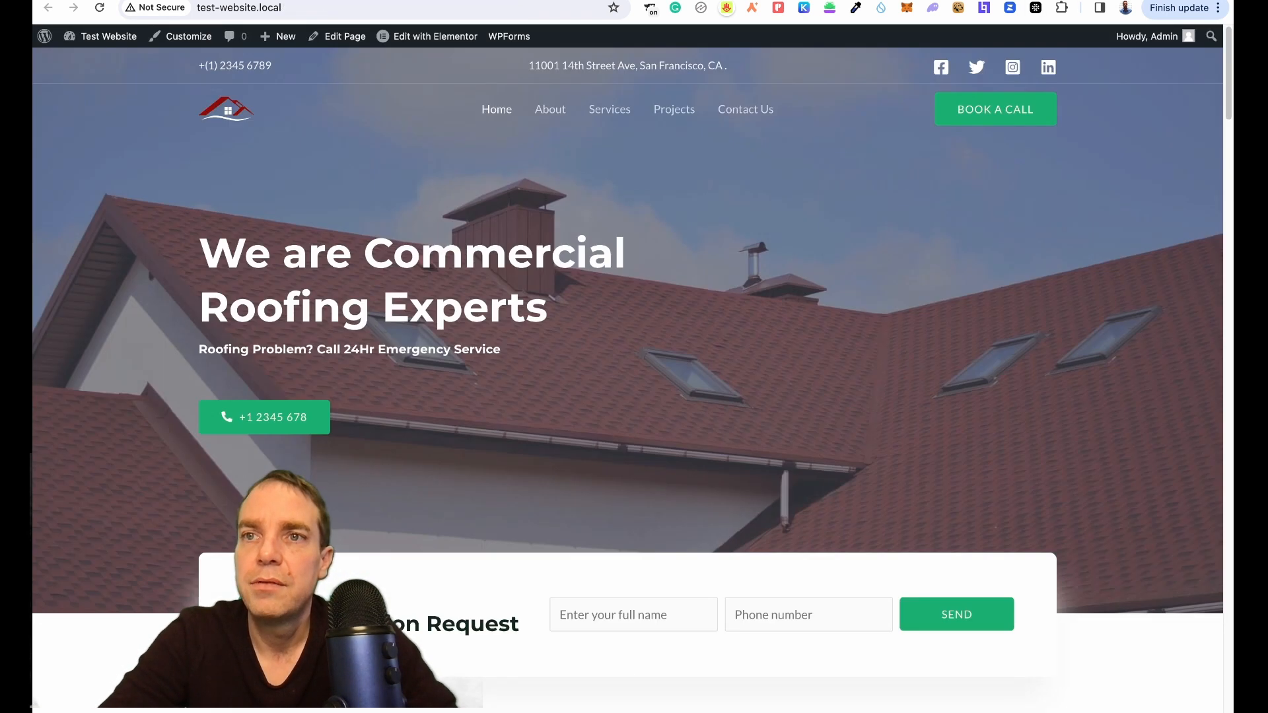
key(ctrl+Tab)
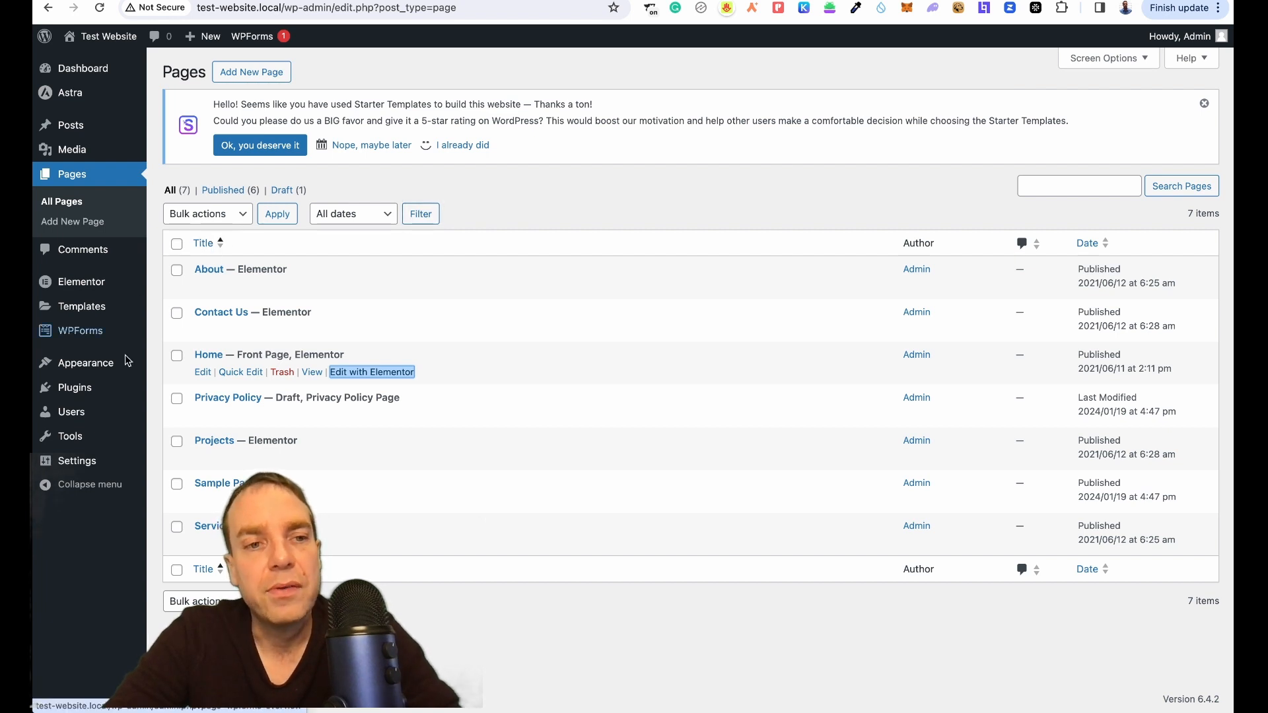
mouse_move(73, 392)
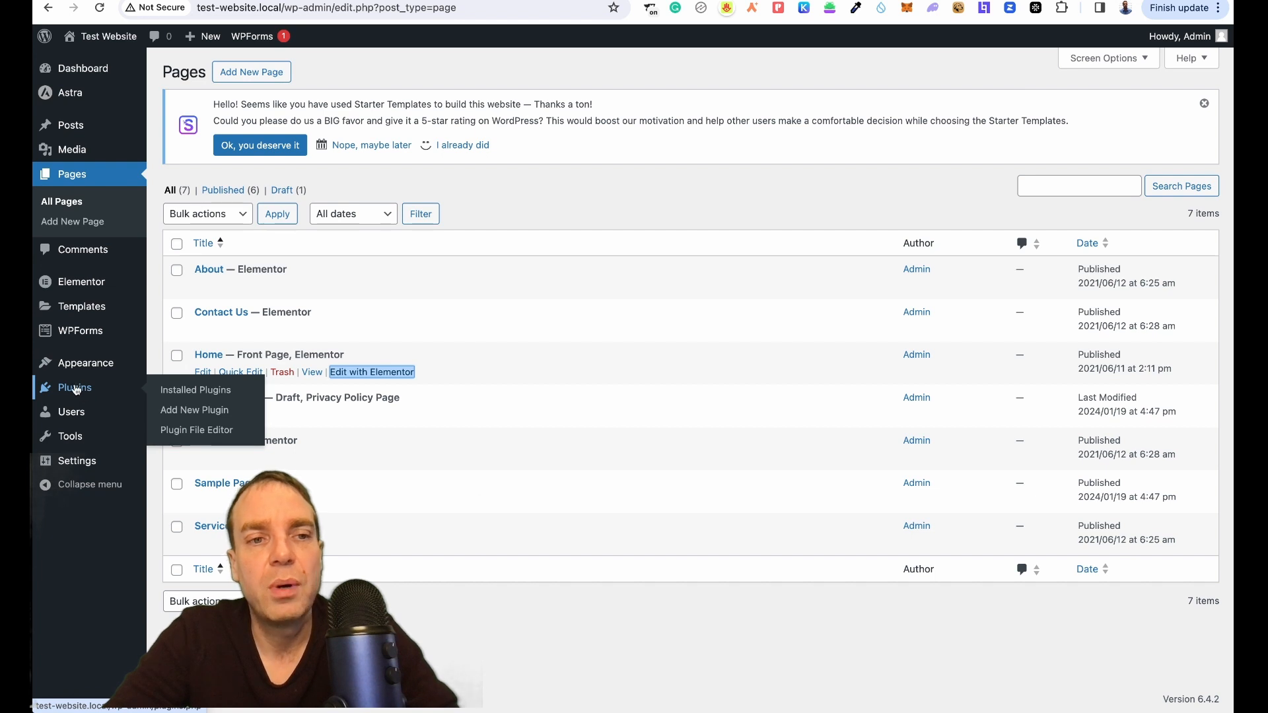
click(177, 391)
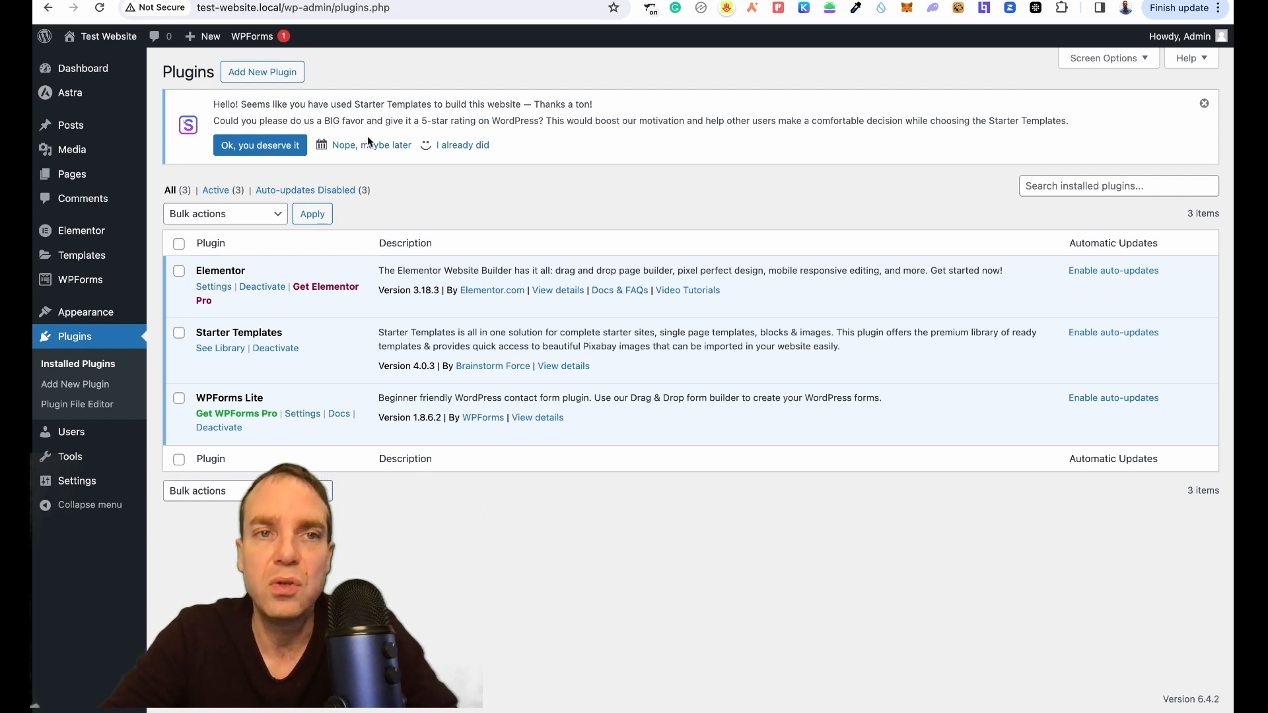
Search the plugin directory for updraftplus, and install and activate UpdraftPlus: WordPress Backup & Migration Plugin
click(262, 77)
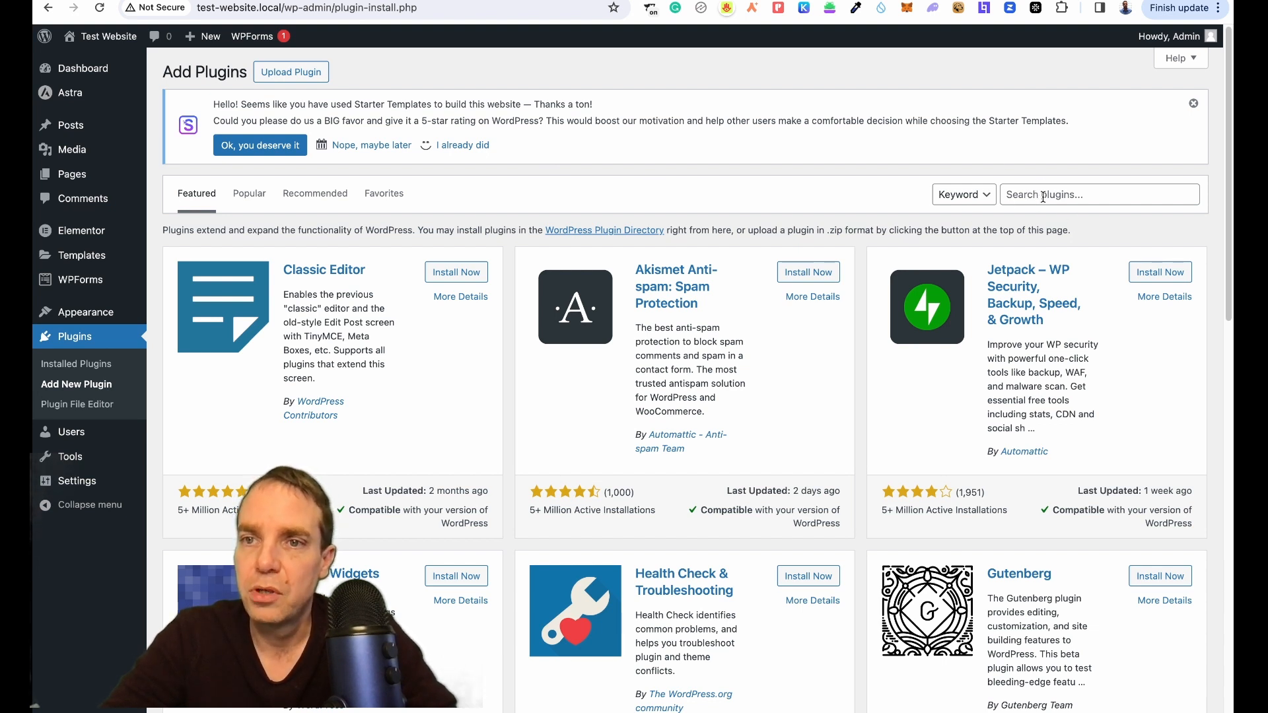
click(1043, 197)
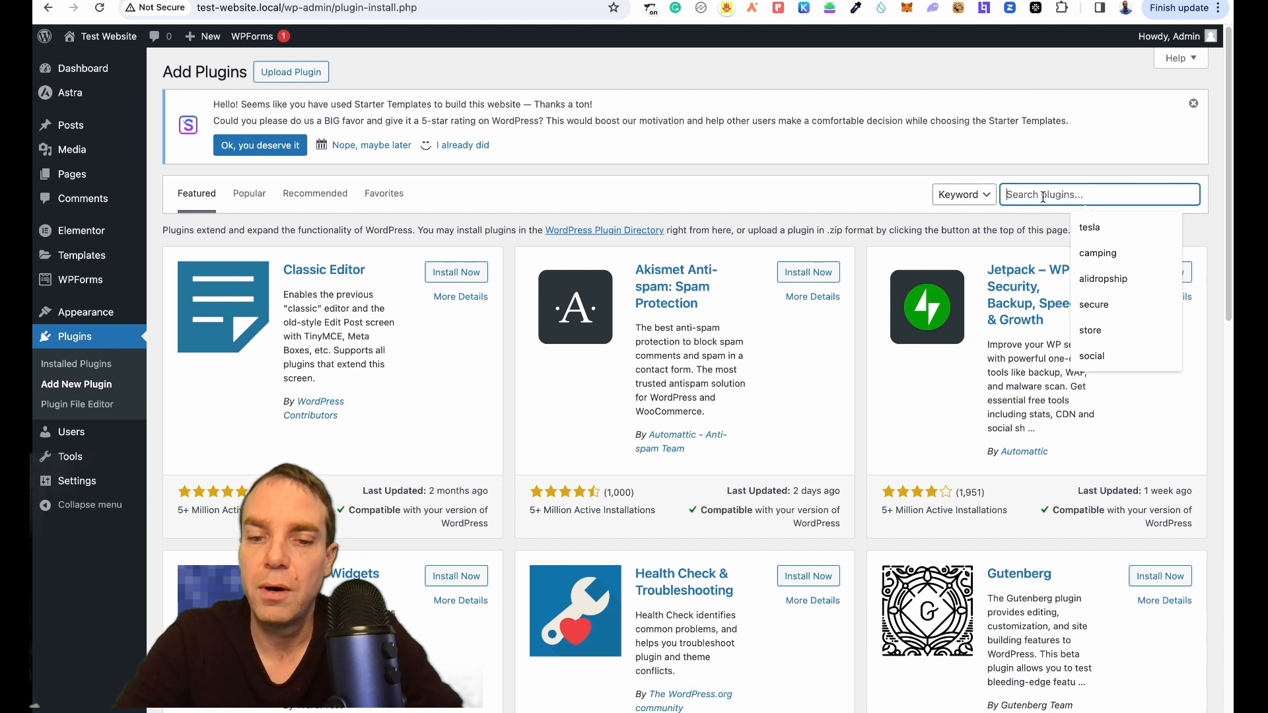
text(updra)
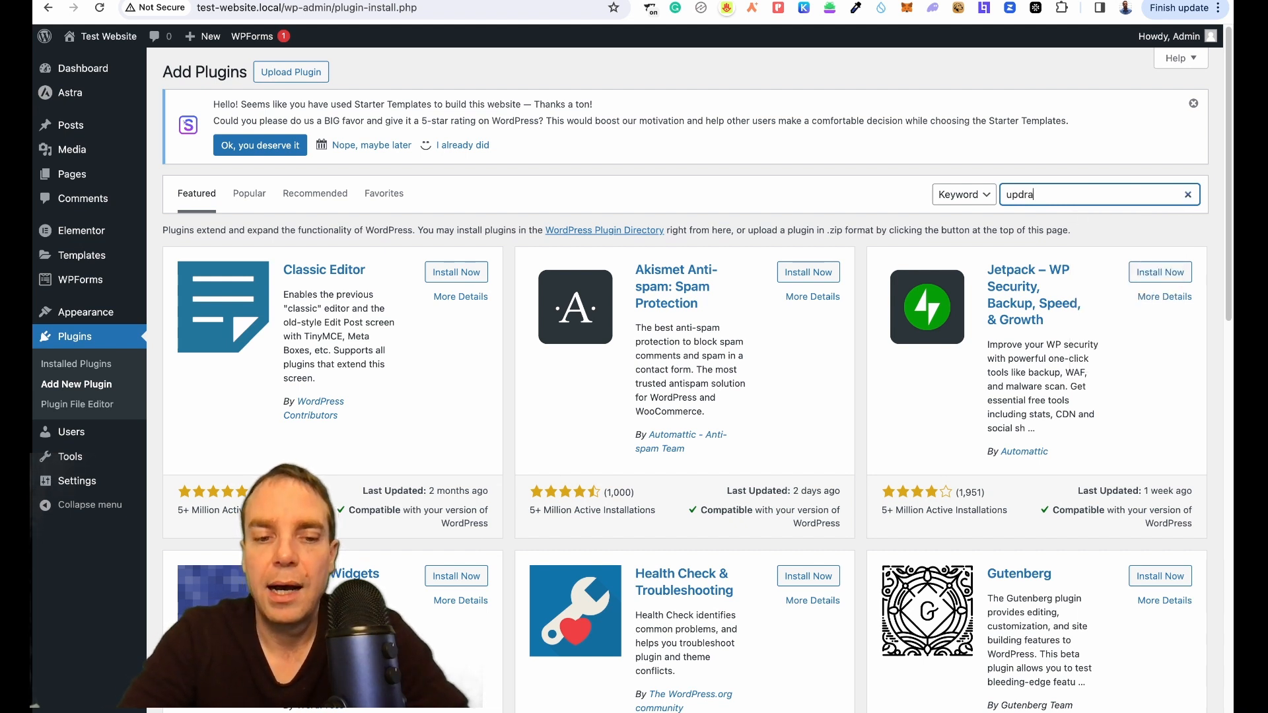
text(ftplu)
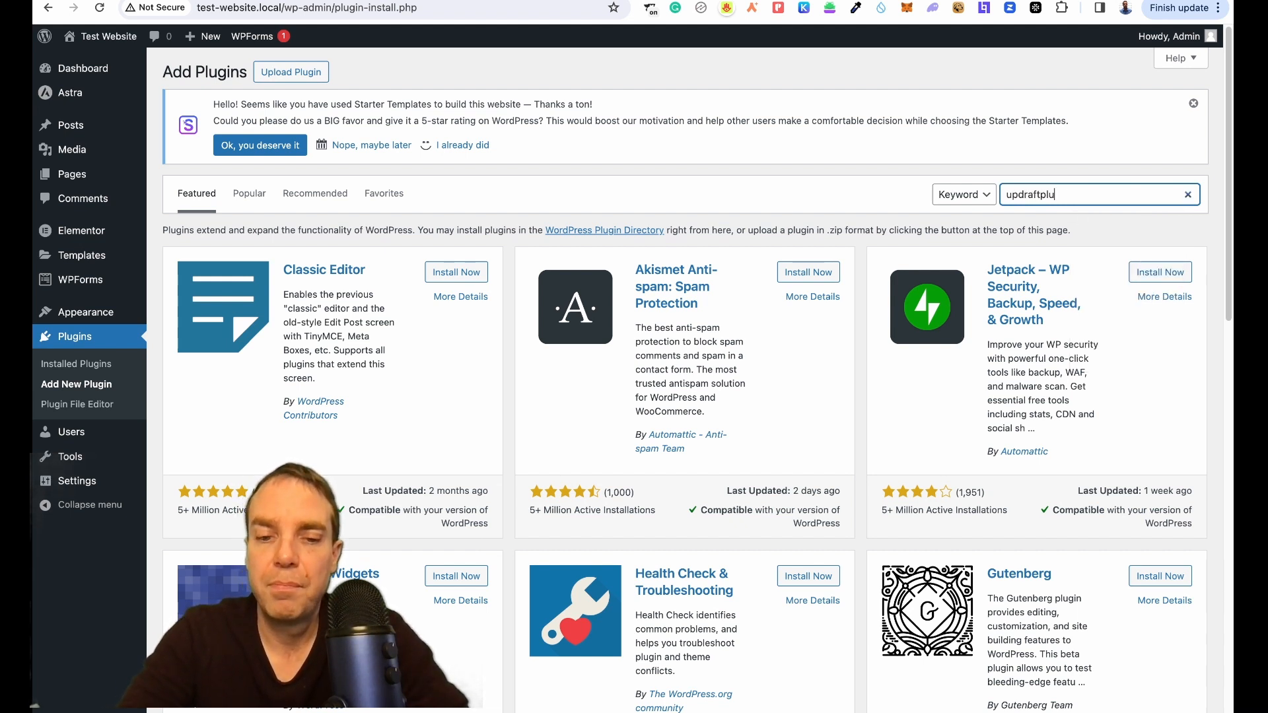
text(s)
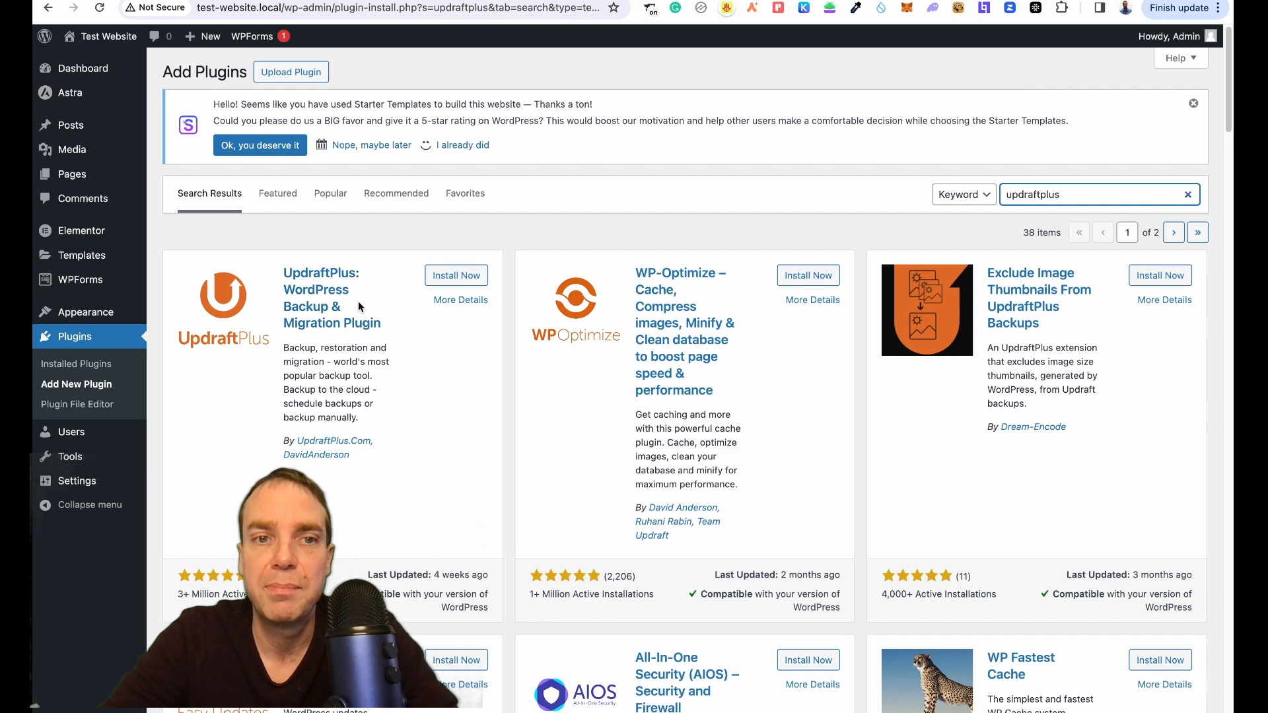
click(461, 276)
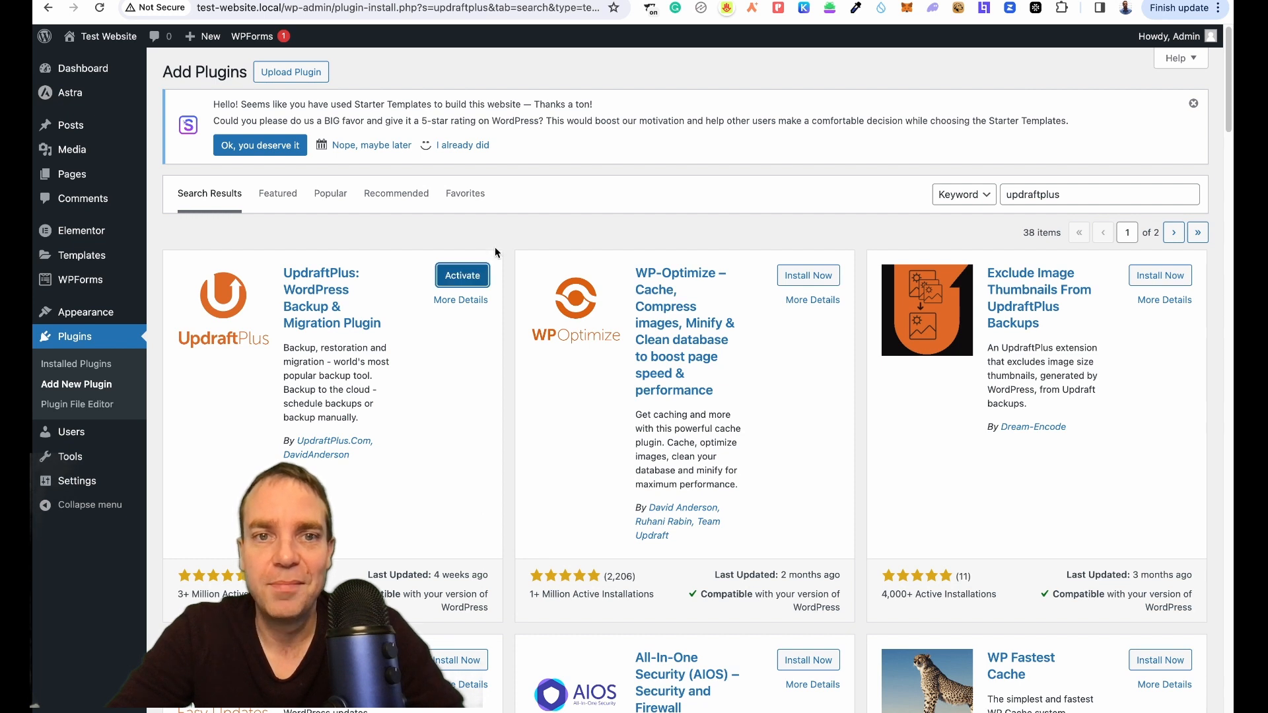
click(456, 280)
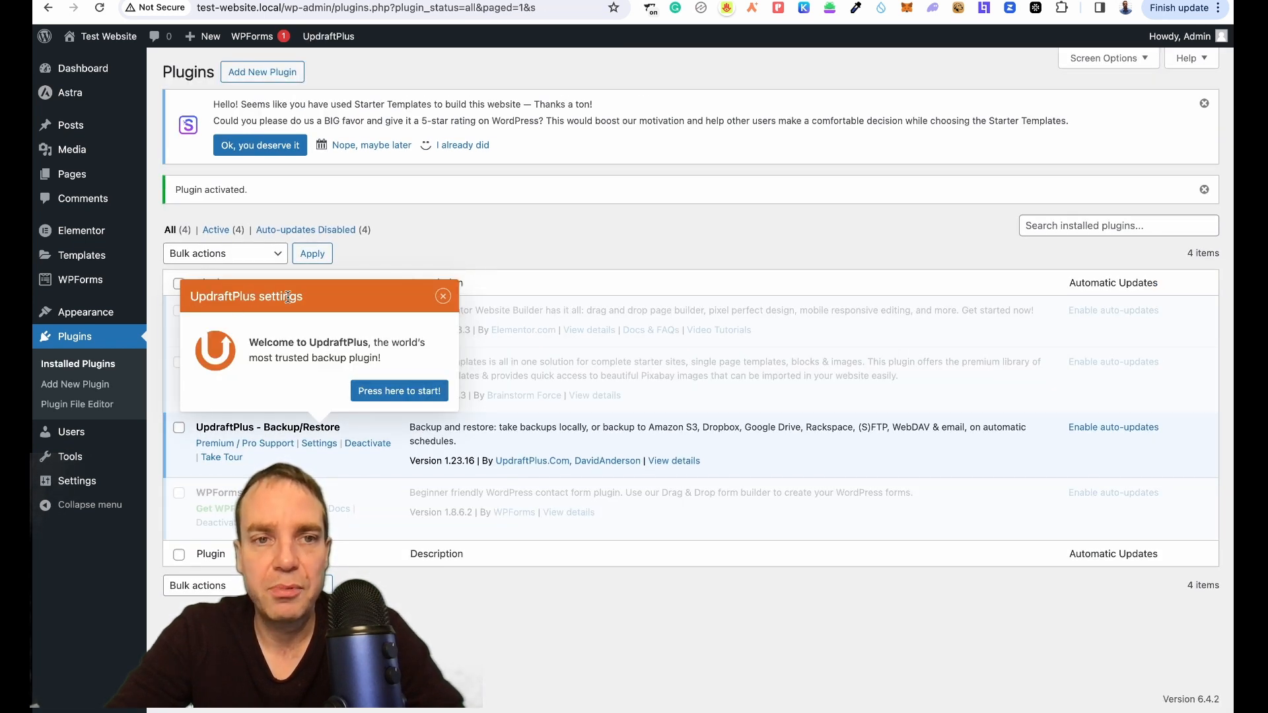
Open the UpdraftPlus Backup/Restore page, dismiss its first-backup tour and review the backup options
click(415, 391)
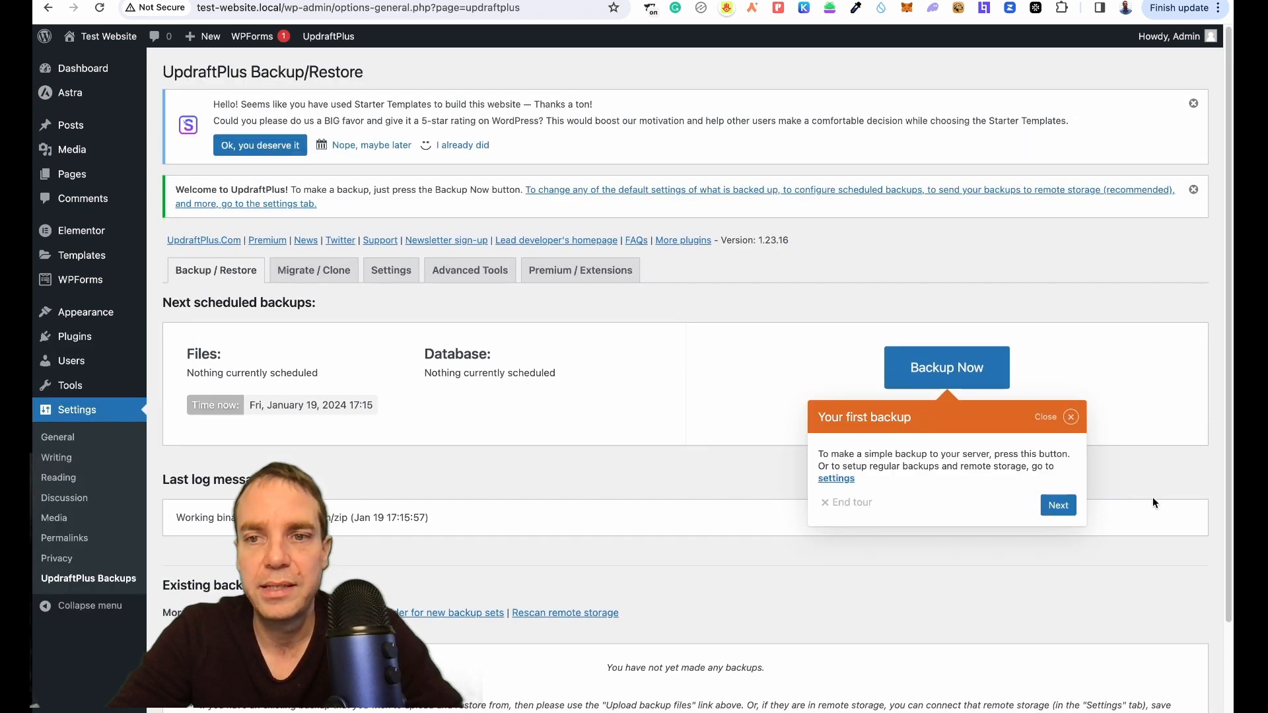
click(1071, 417)
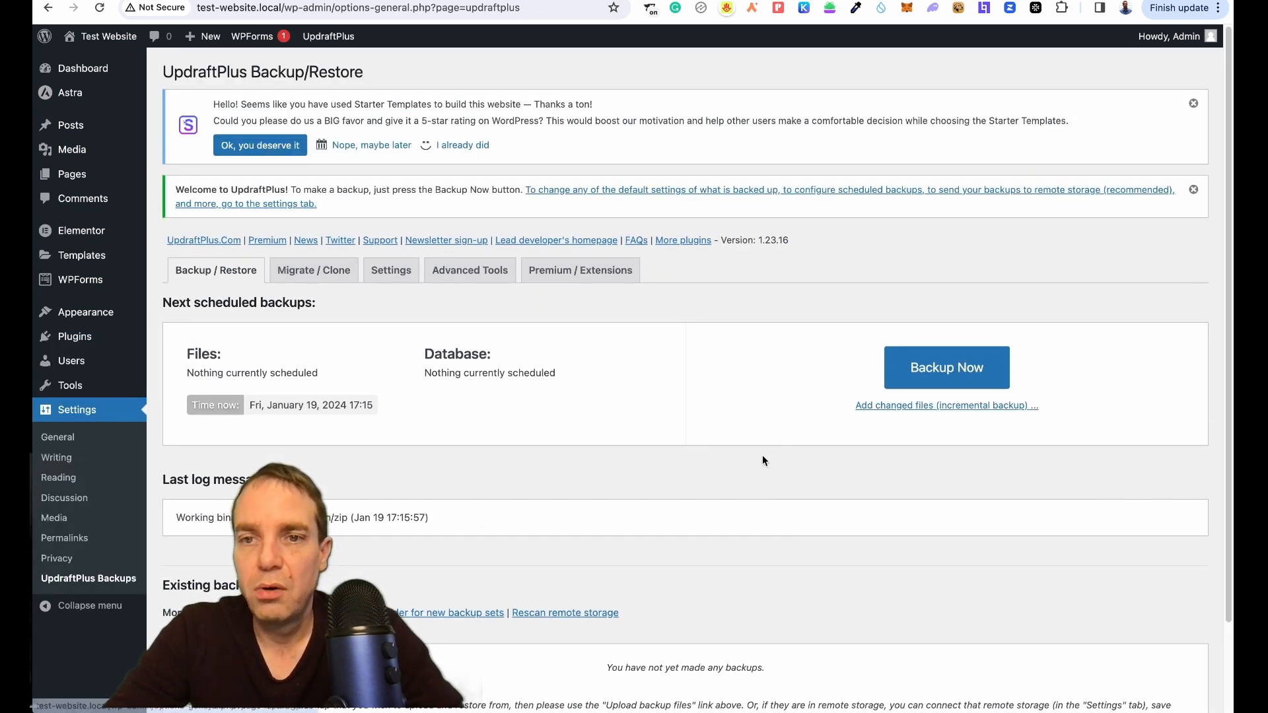
scroll(760, 452, down, 1)
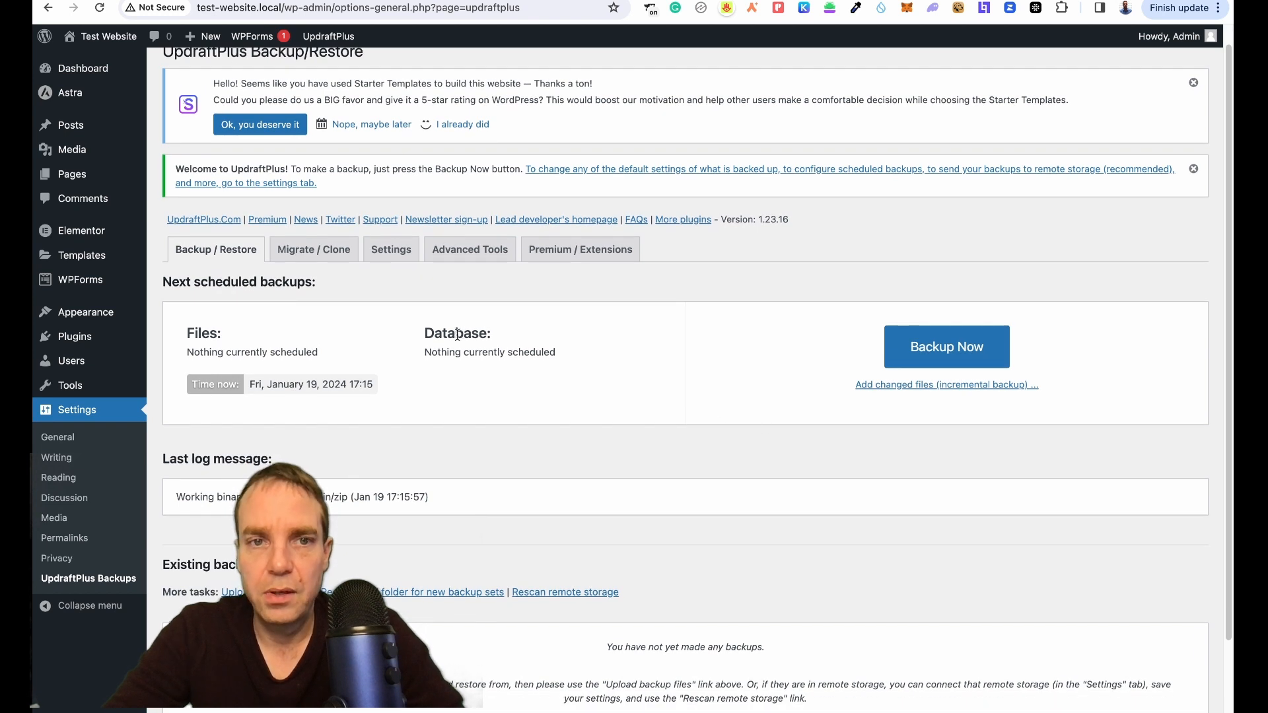
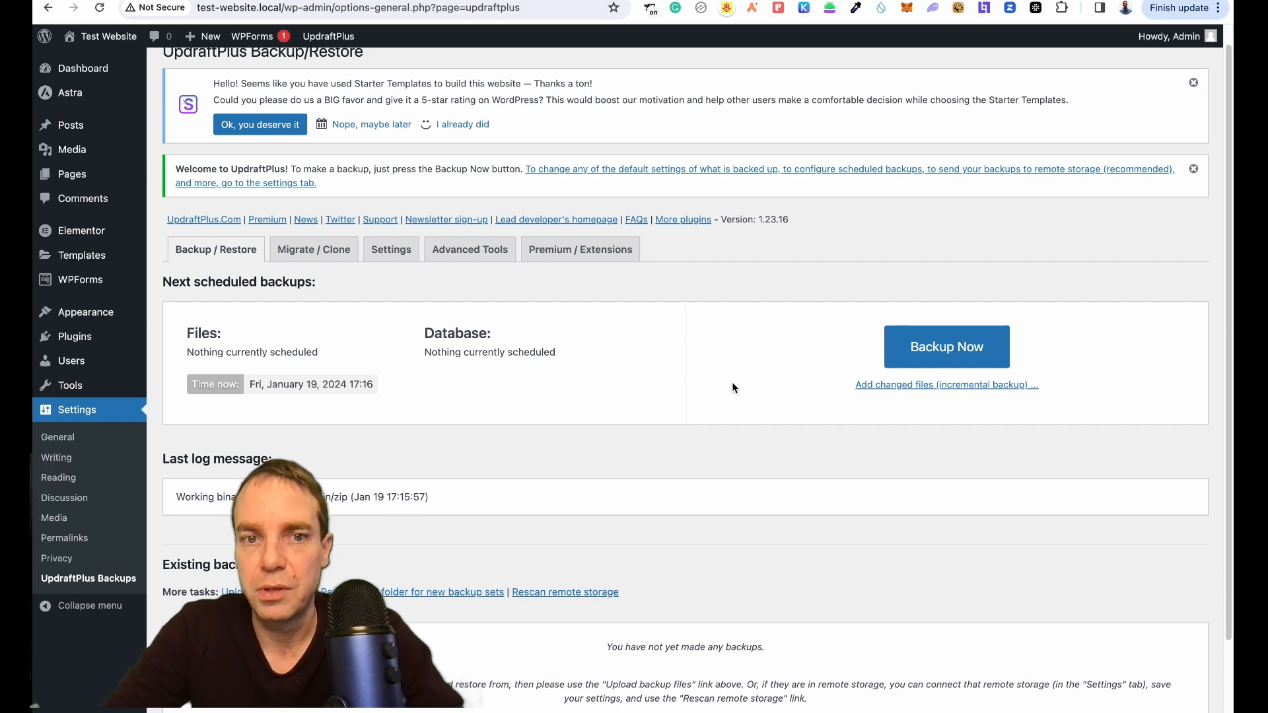
scroll(529, 433, down, 1)
scroll(542, 441, down, 1)
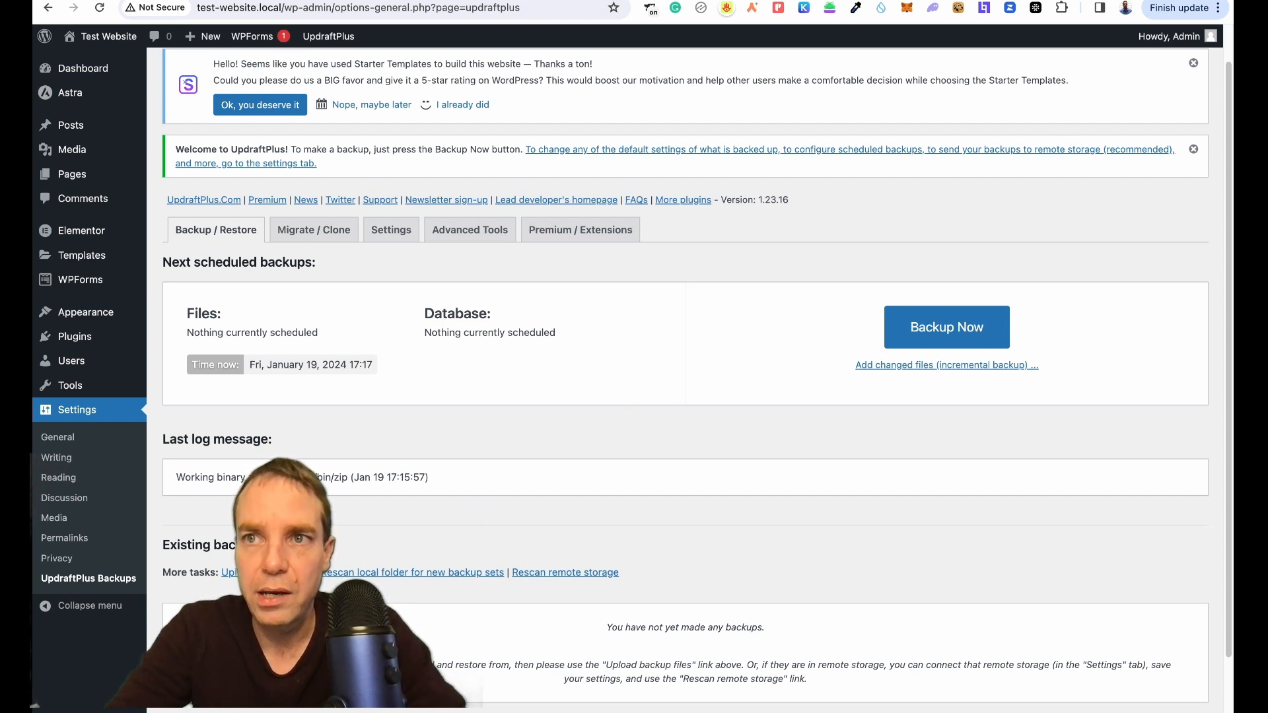
View the live Home page's hero and About Company sections and return to the UpdraftPlus Backup/Restore page
click(1122, 0)
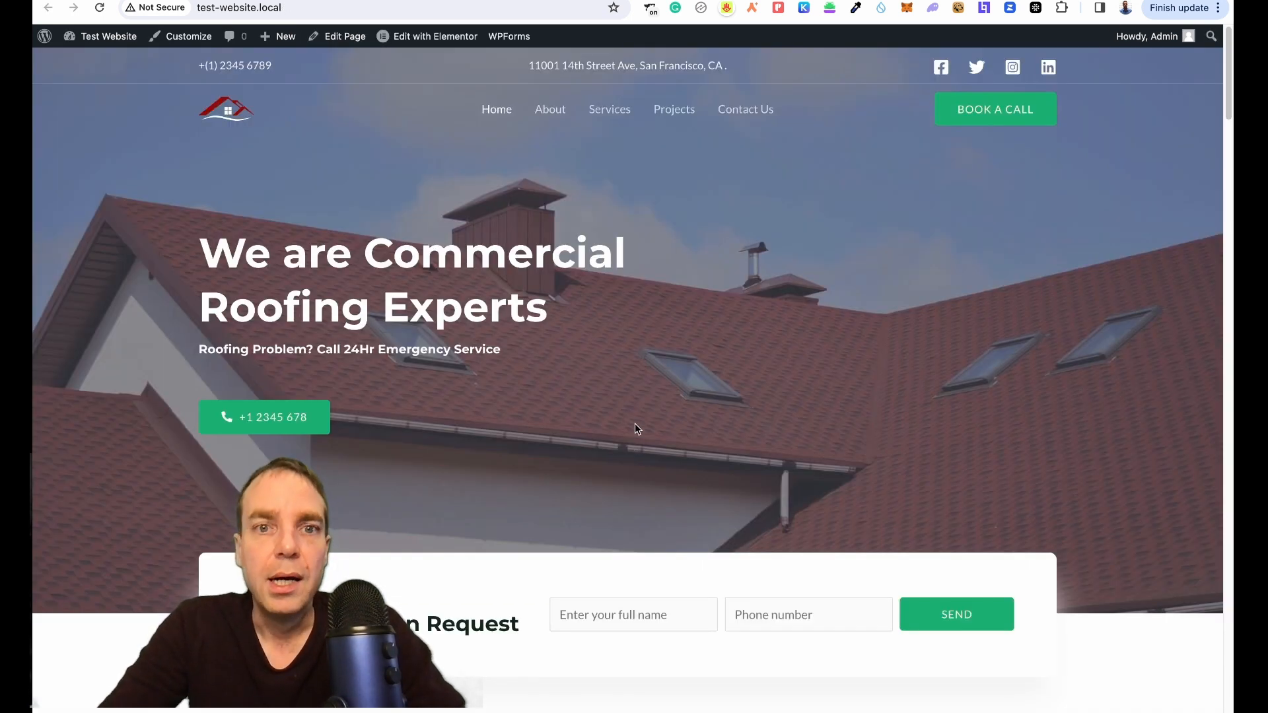
scroll(687, 416, down, 4)
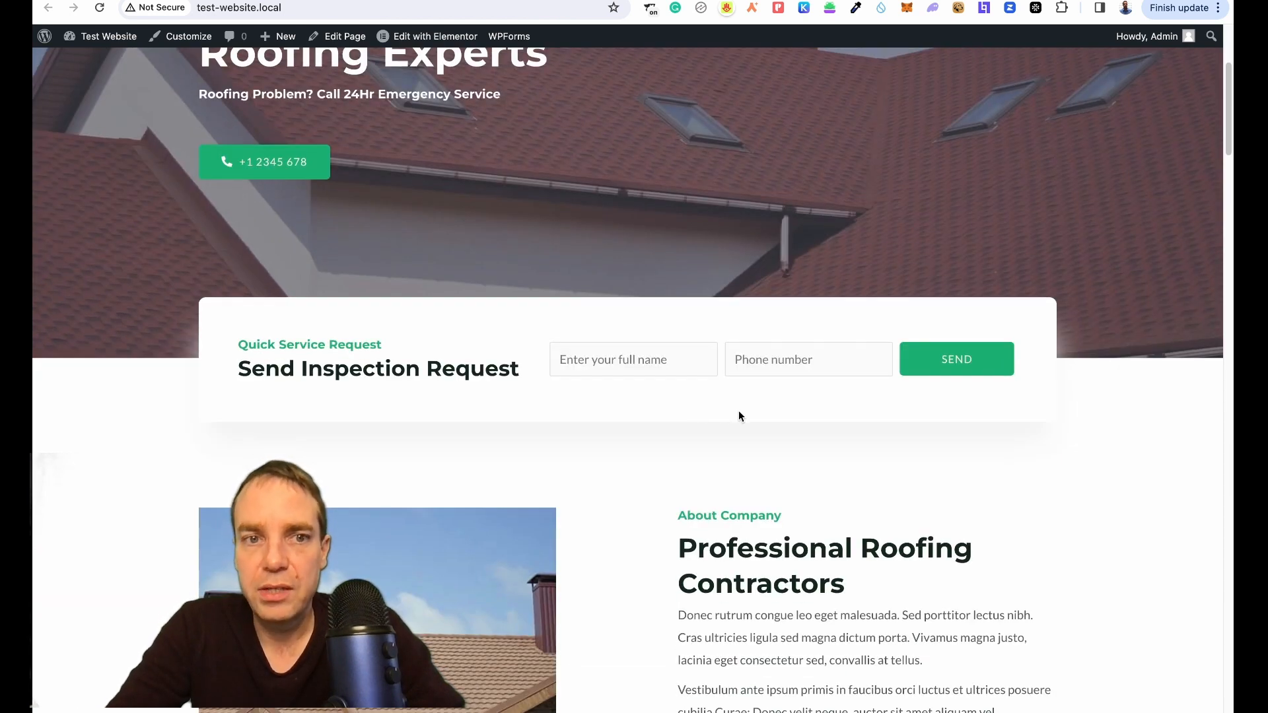
scroll(739, 410, down, 6)
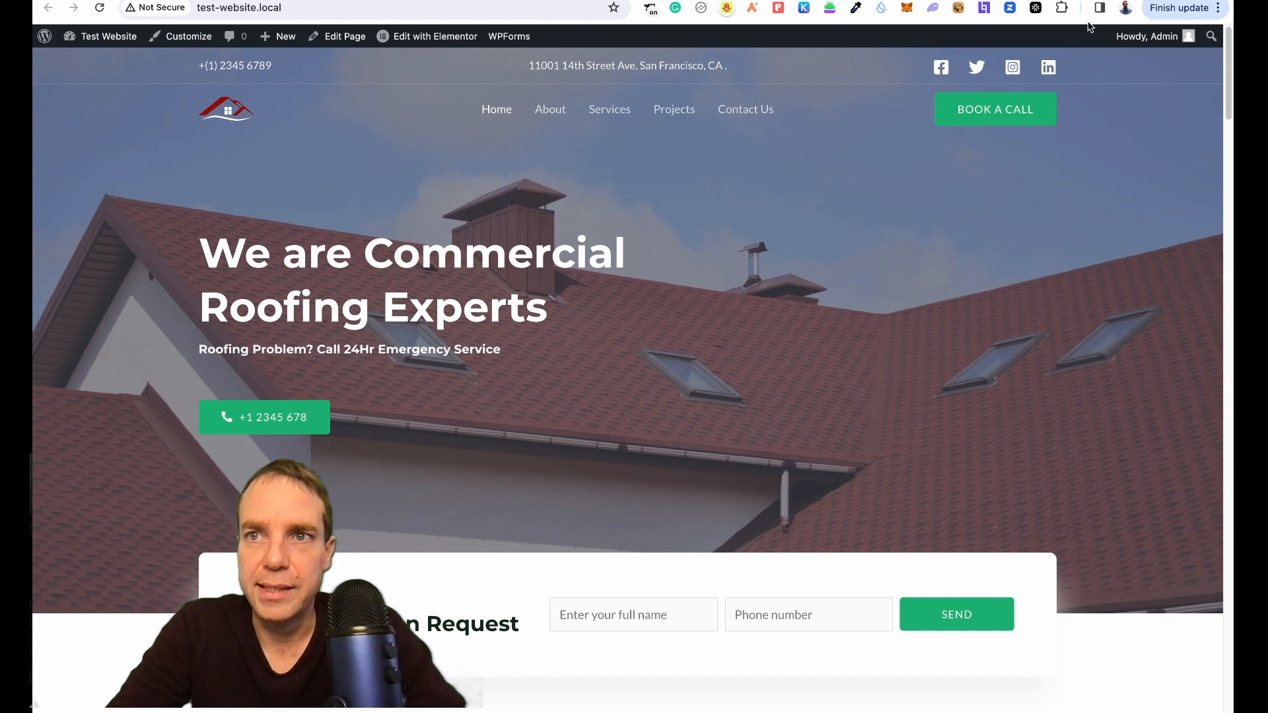
click(1084, 1)
scroll(740, 348, up, 1)
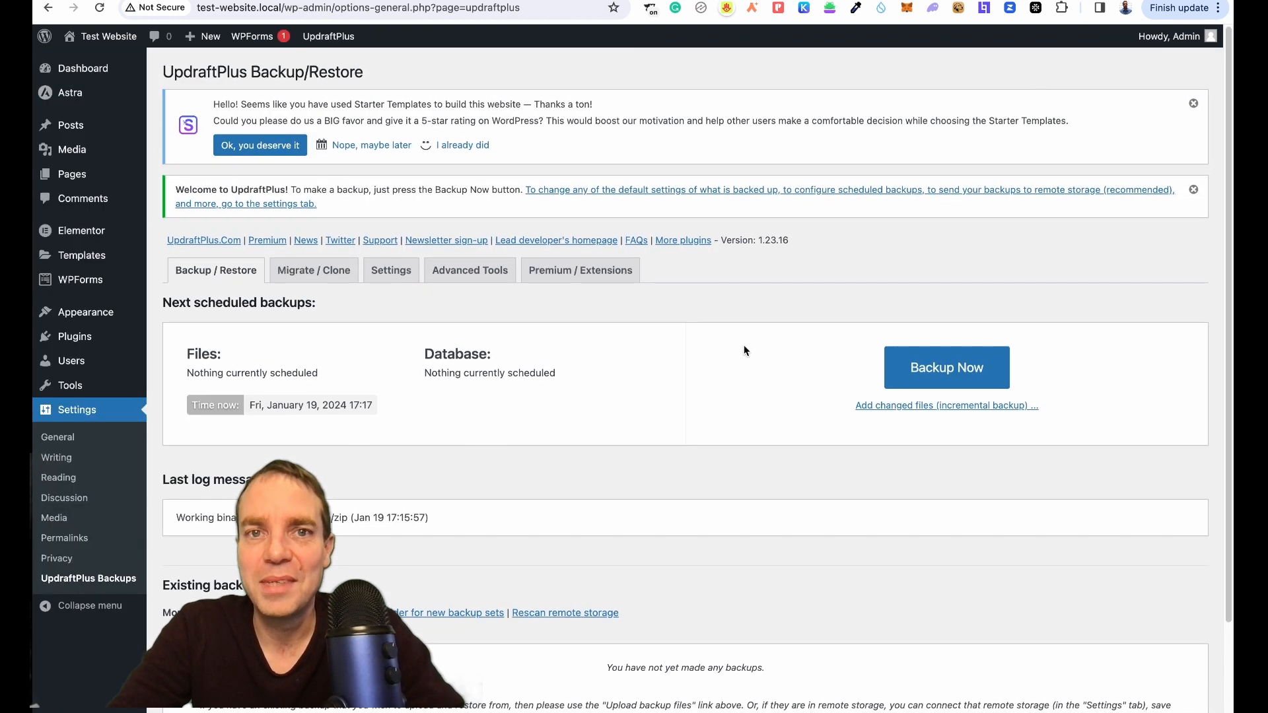